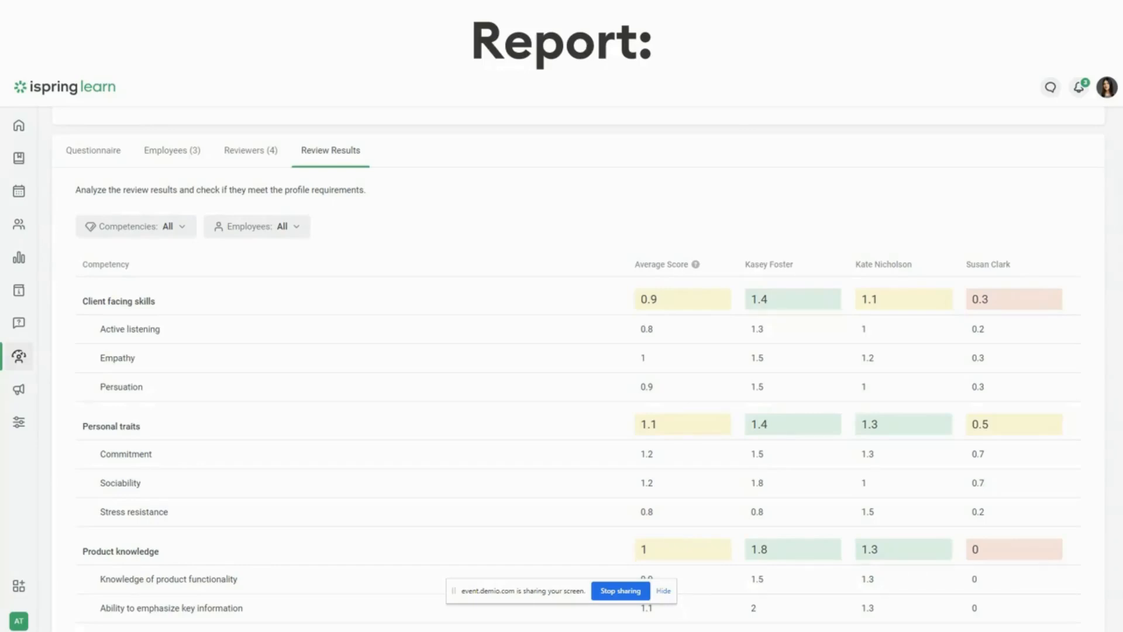
key("Right")
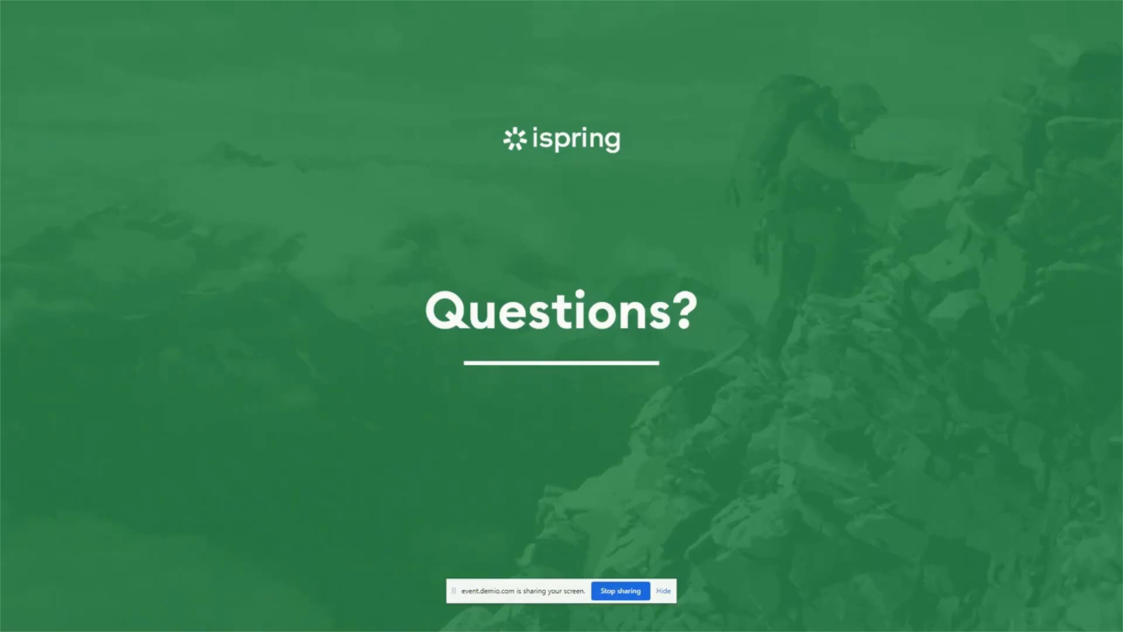
Switch to iSpring Learn in the browser and open the rating scales of the Performance Appraisal section
key("alt+Tab")
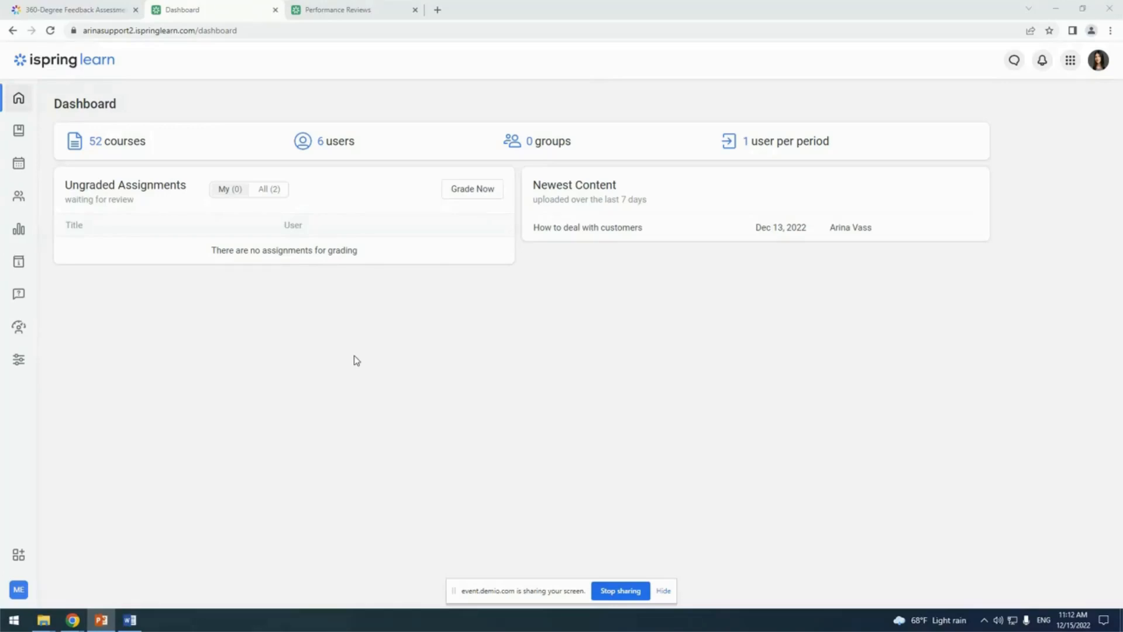
left_click(25, 331)
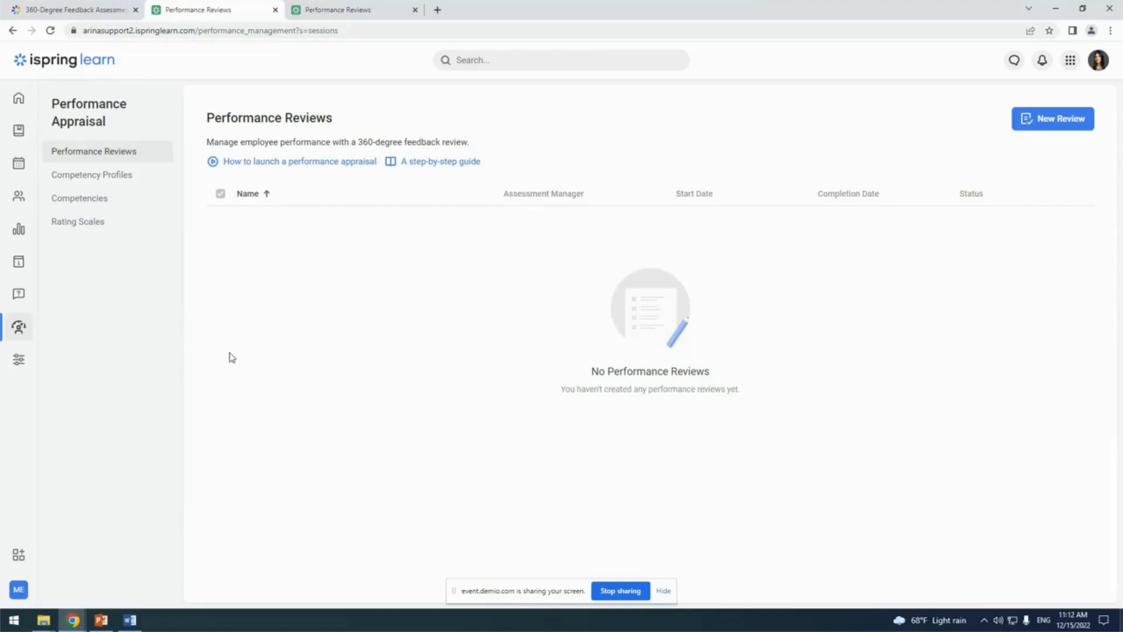
left_click(155, 227)
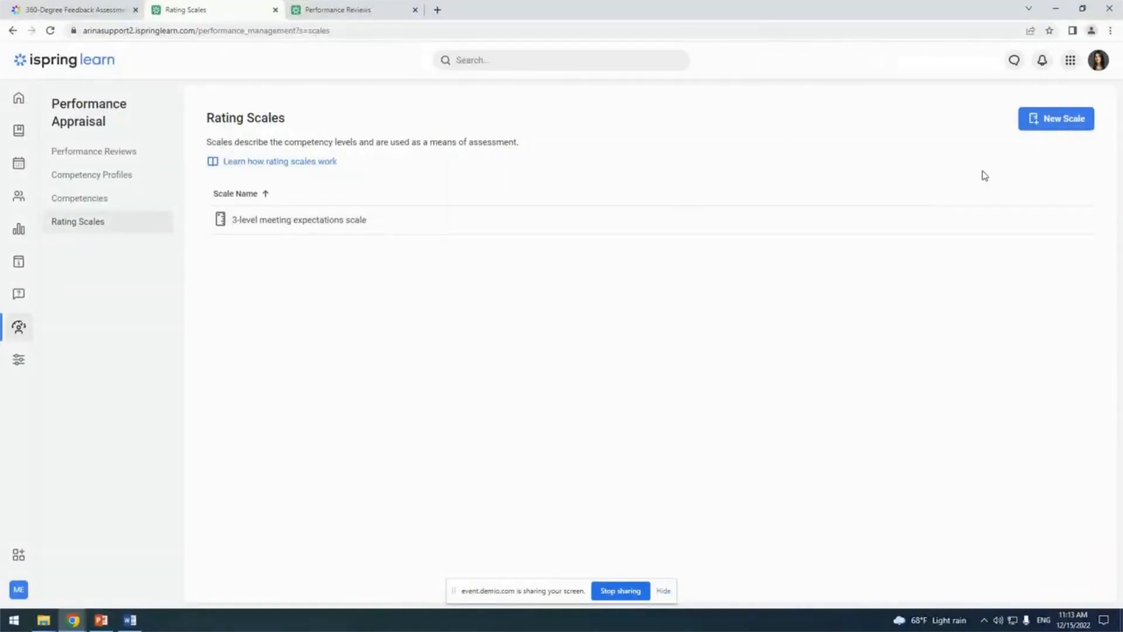
Start a new rating scale and name it "3-level proficiency scale"
left_click(1056, 119)
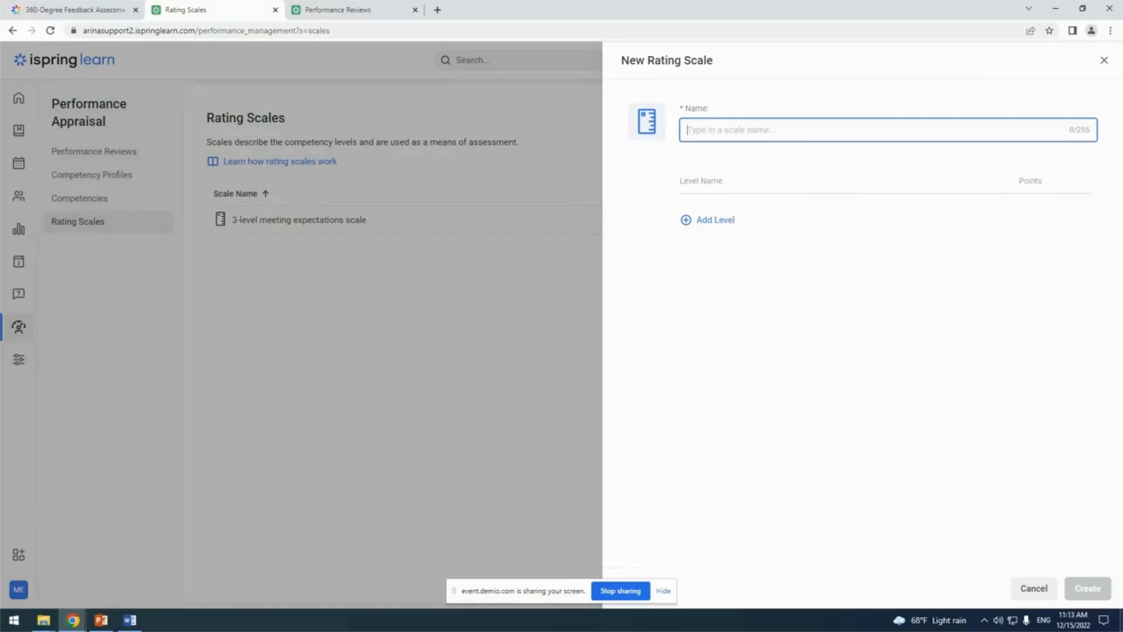
key("alt+Tab")
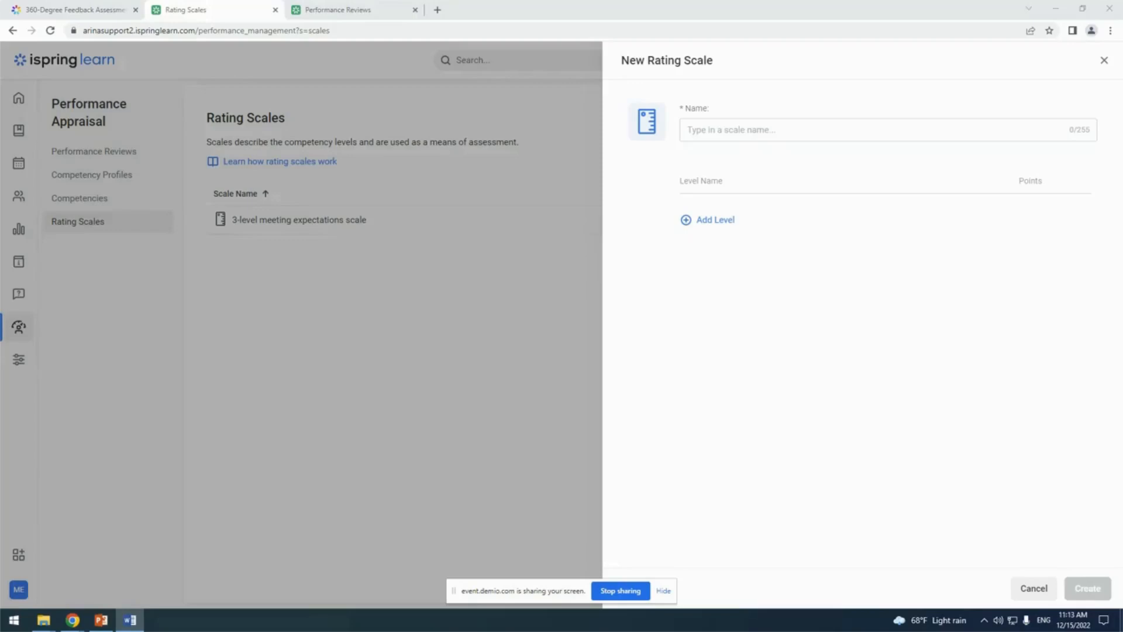
key("alt+Tab")
type("3-level proficiency scale")
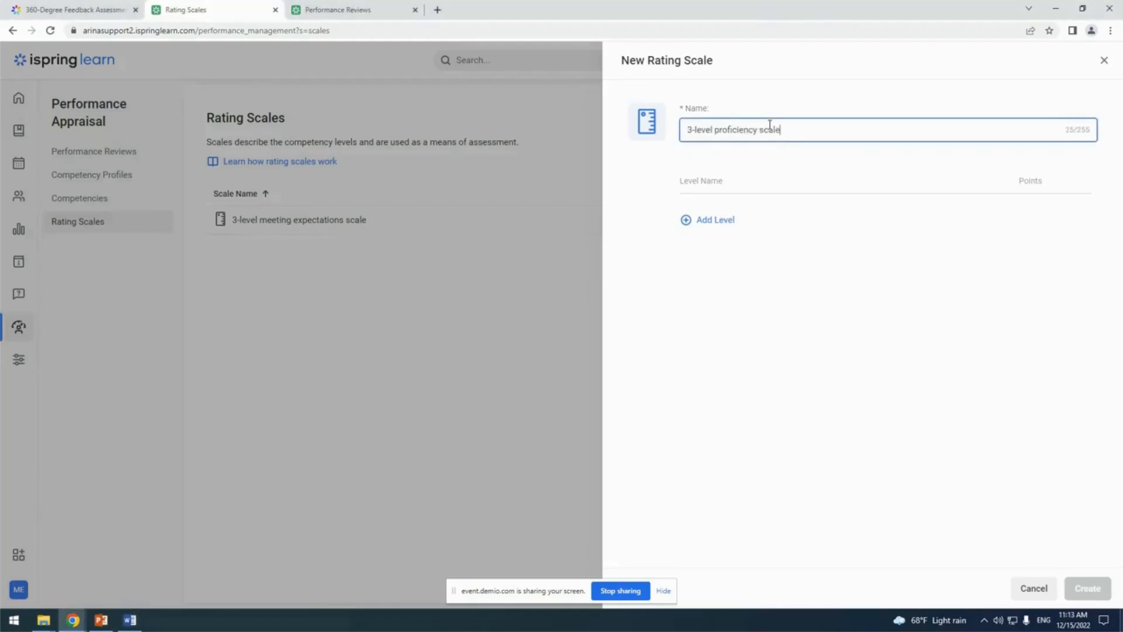
Add a first level named Beginner with 0 points to the new rating scale
key("alt+Tab")
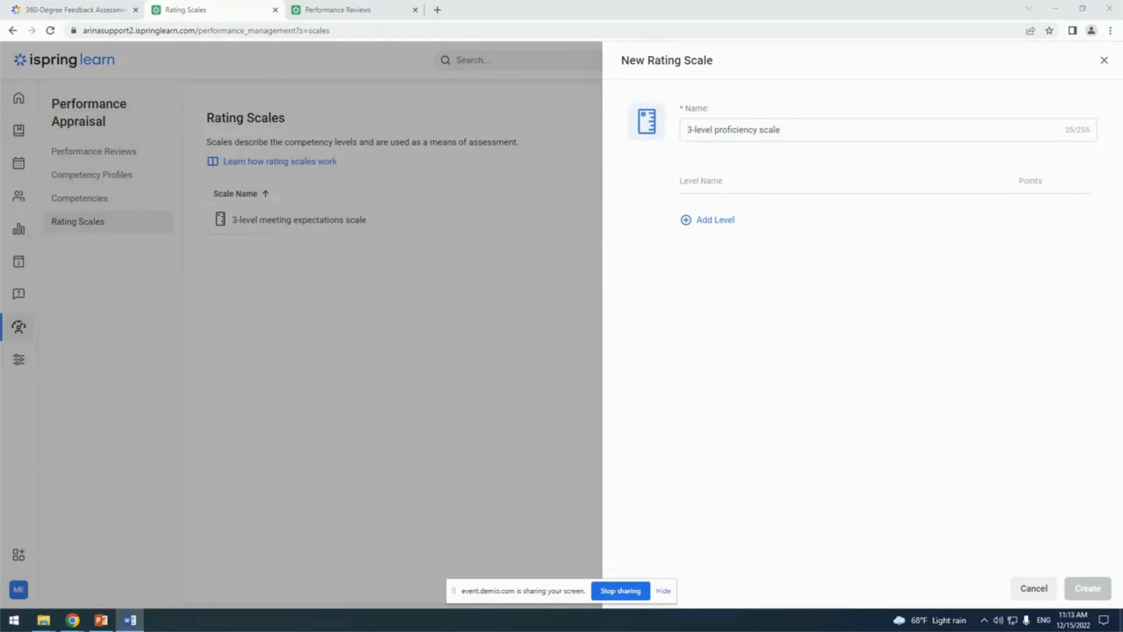
left_click(745, 183)
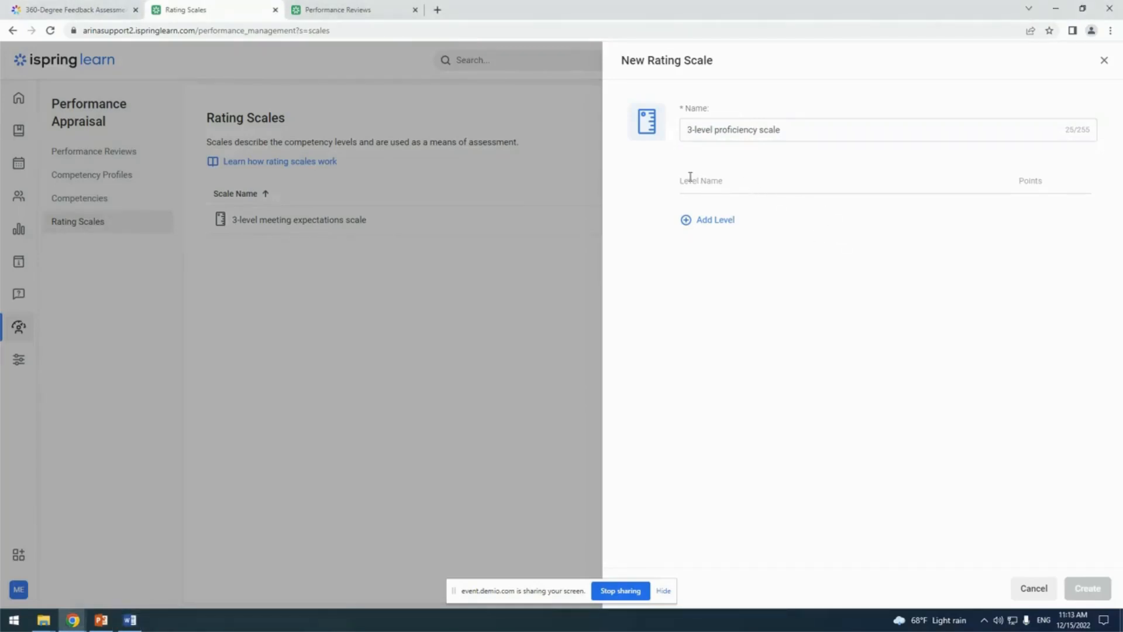
left_click(705, 223)
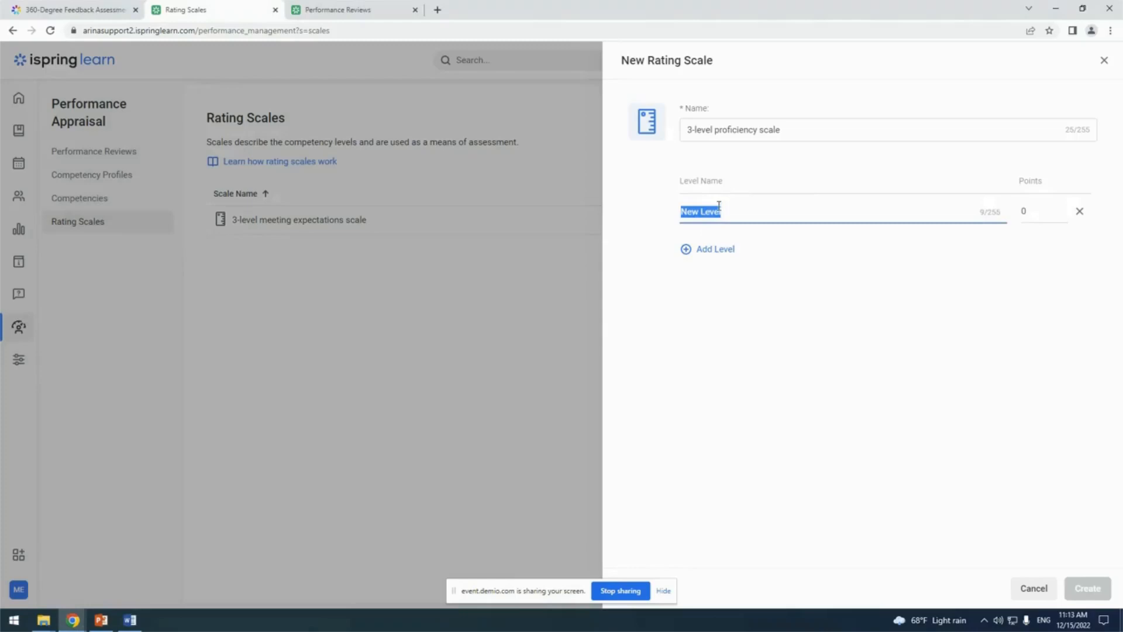
type("Beginner")
left_click(1042, 211)
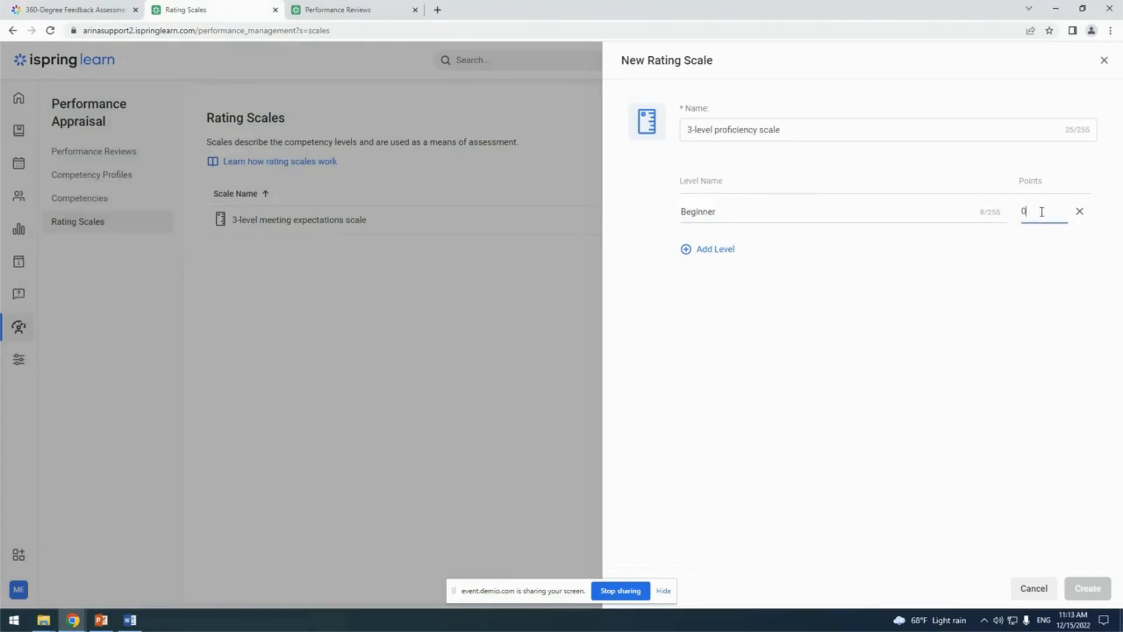
Add a second level named Intermediate with 1 point to the rating scale
key("alt+Tab")
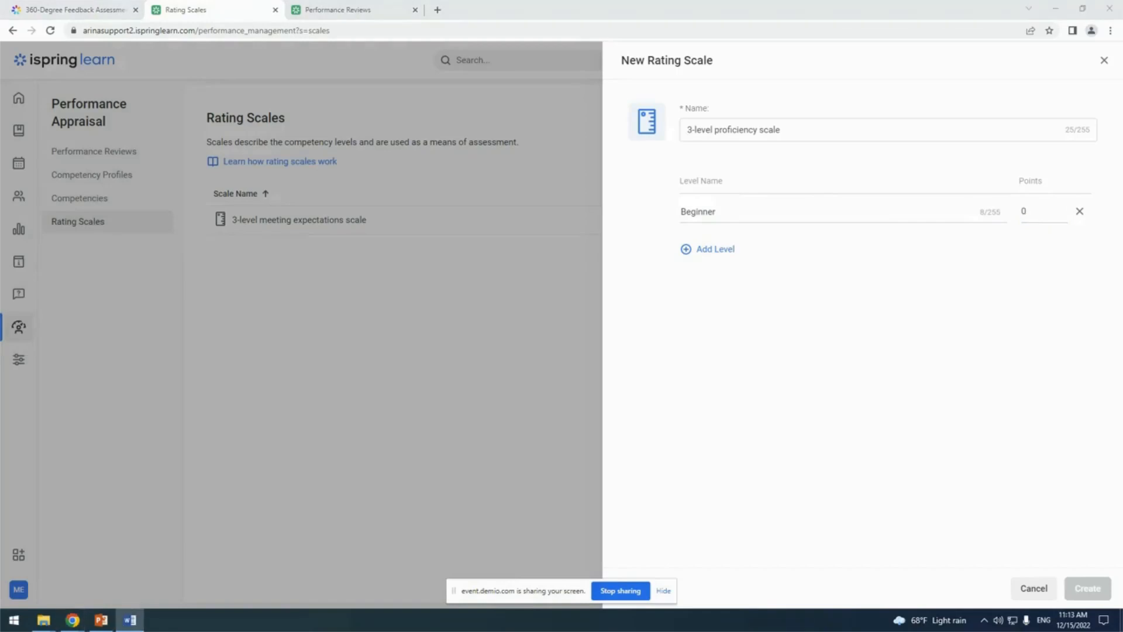
left_click(709, 250)
type("Intermediate")
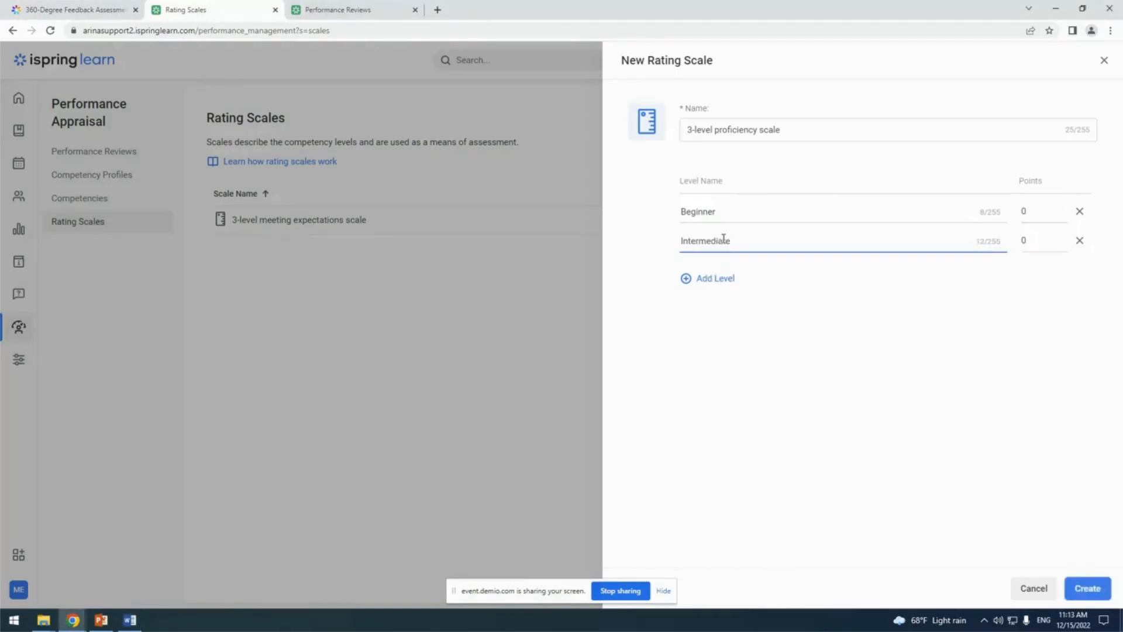
key("Tab")
type("1")
Add a third level named Expert with 2 points and create the three-level rating scale
key("alt+Tab")
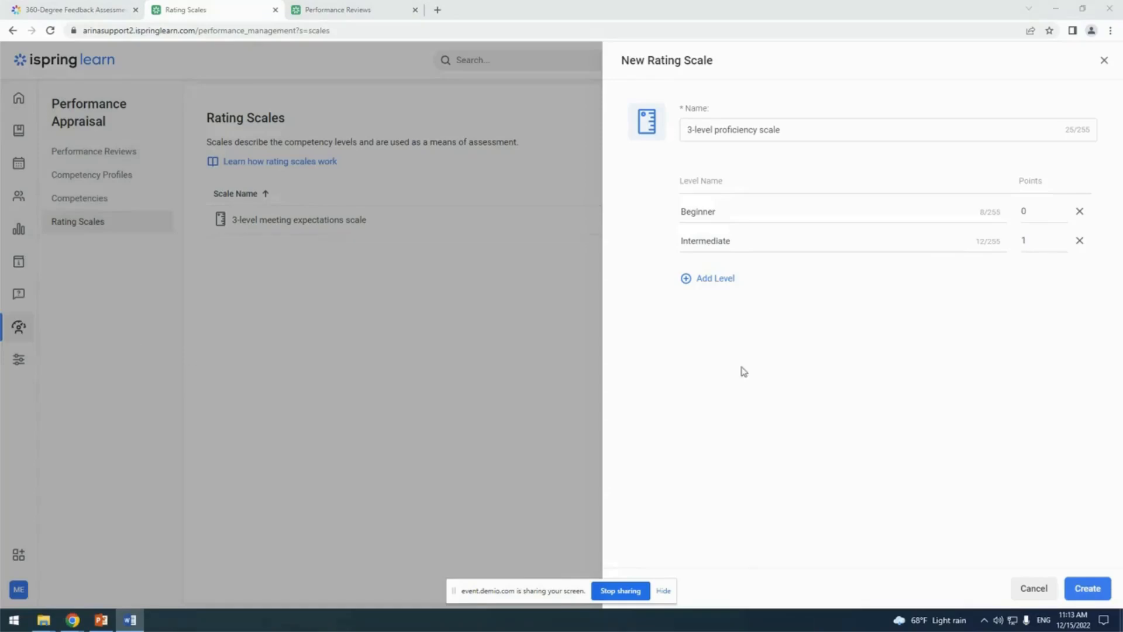
left_click(723, 282)
type("Expert")
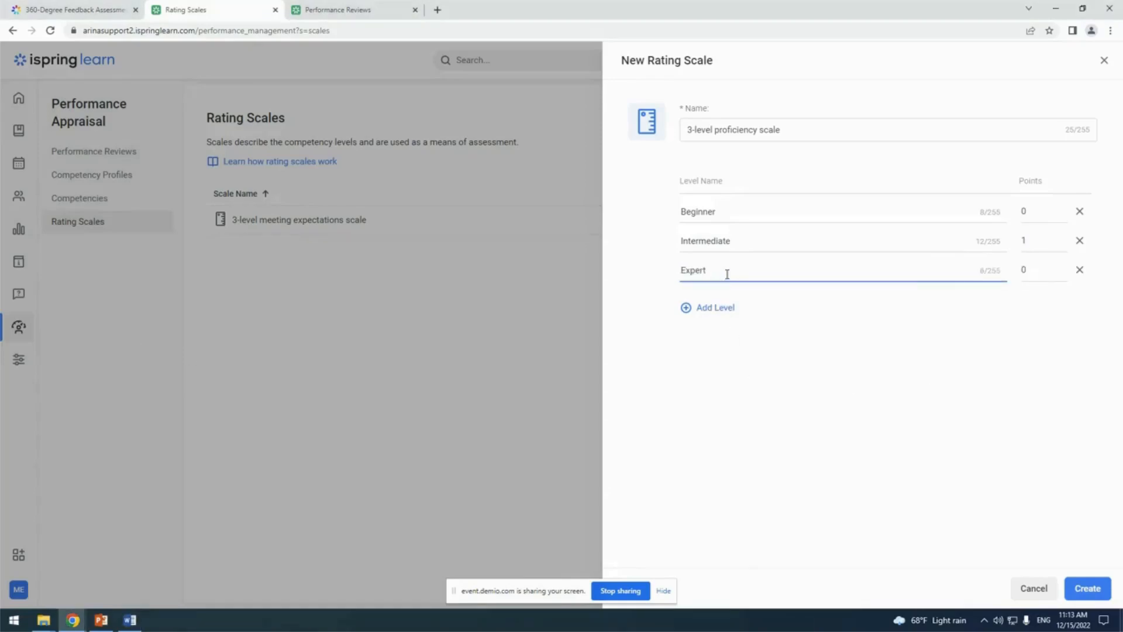
left_click(1053, 271)
type("2")
key("Return")
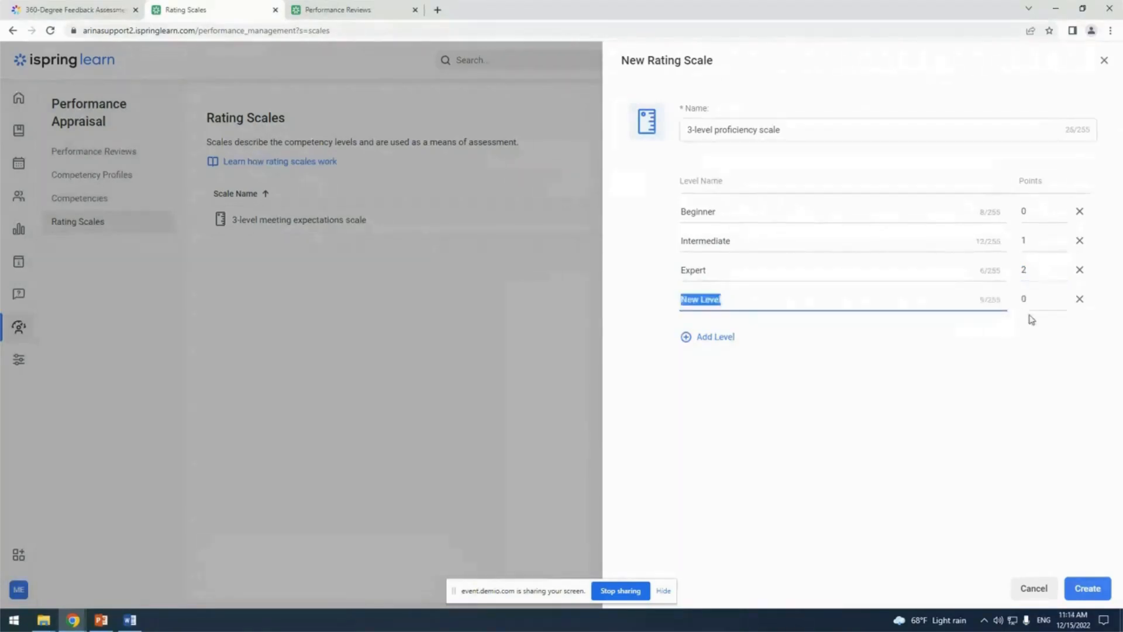
left_click(1081, 302)
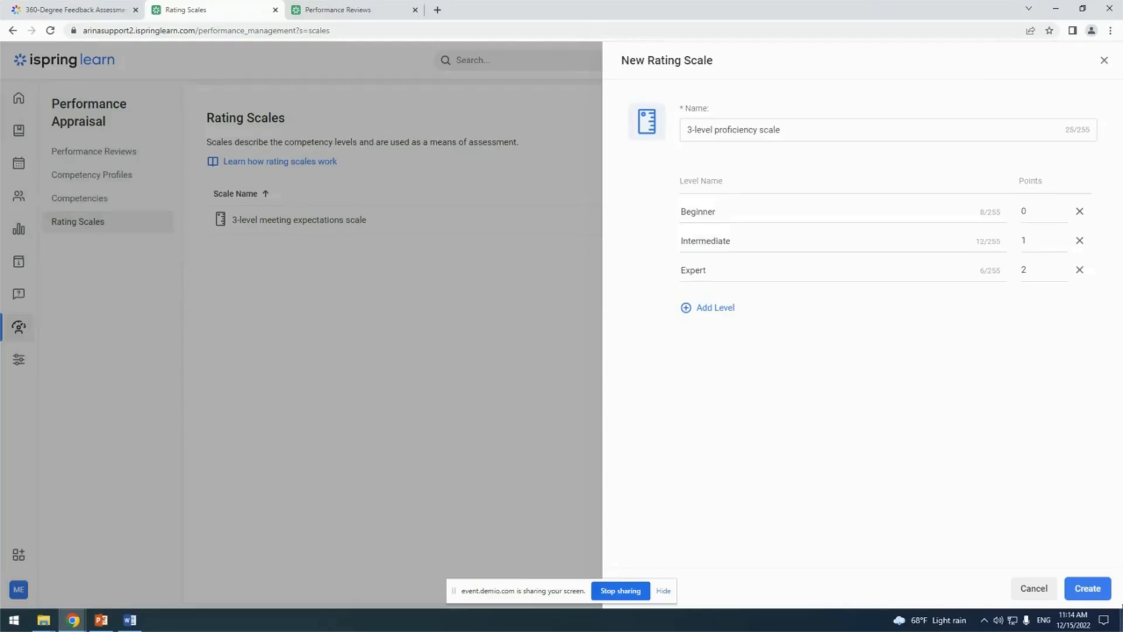
left_click(1086, 588)
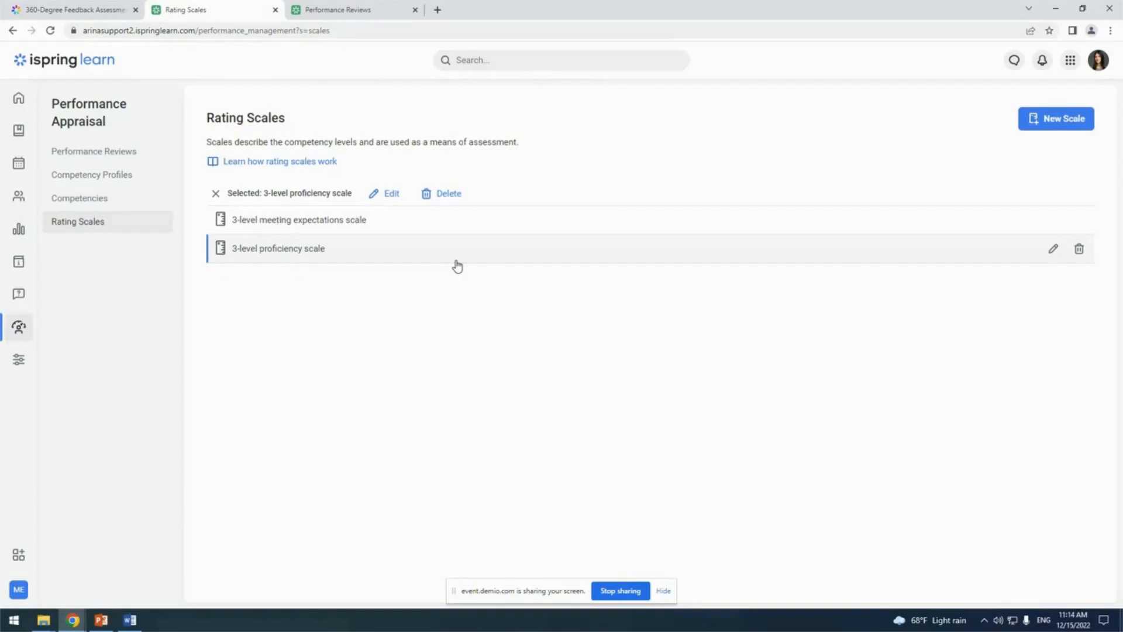
Start a new competency named "Product knowledge" with the description "Shows how well a sales manager knows the product and answers client's questions."
left_click(127, 212)
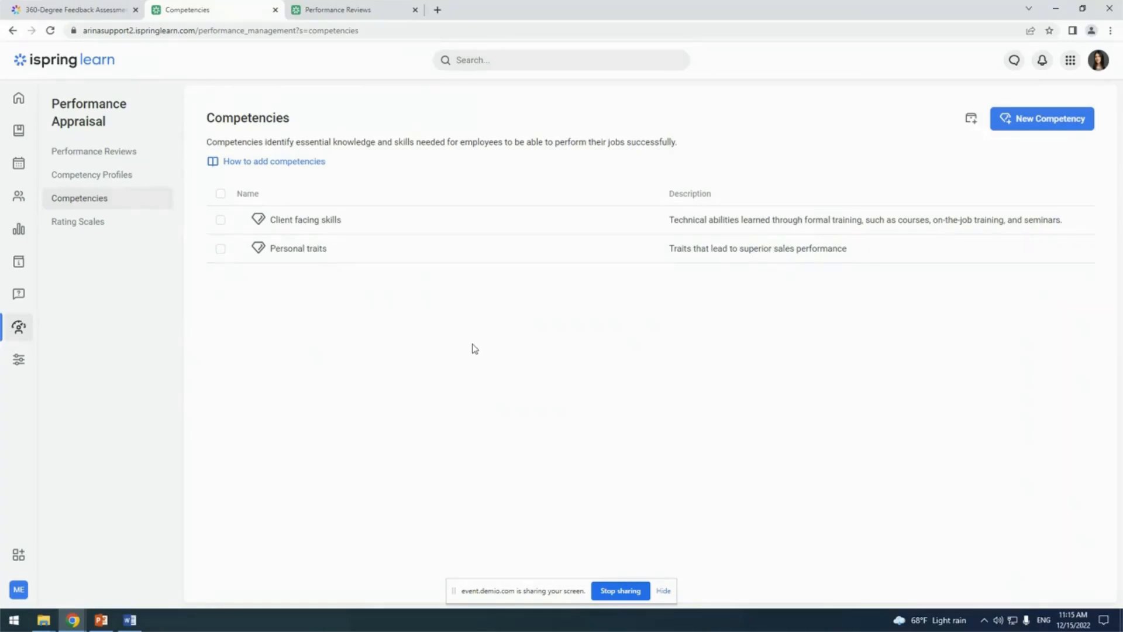
left_click(1063, 120)
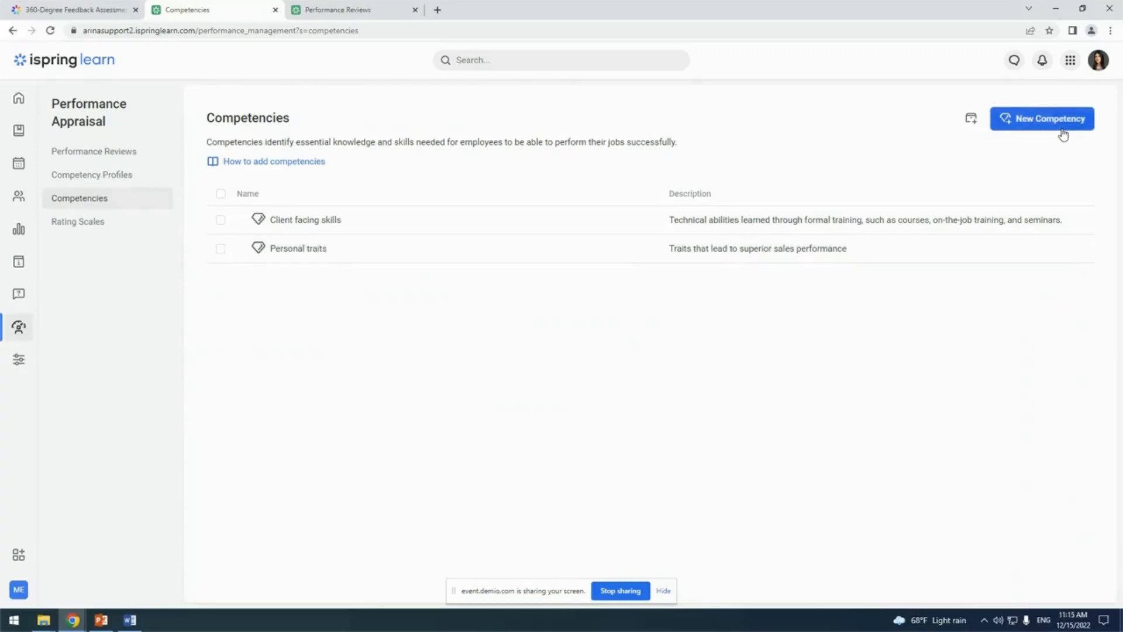
key("alt+Tab")
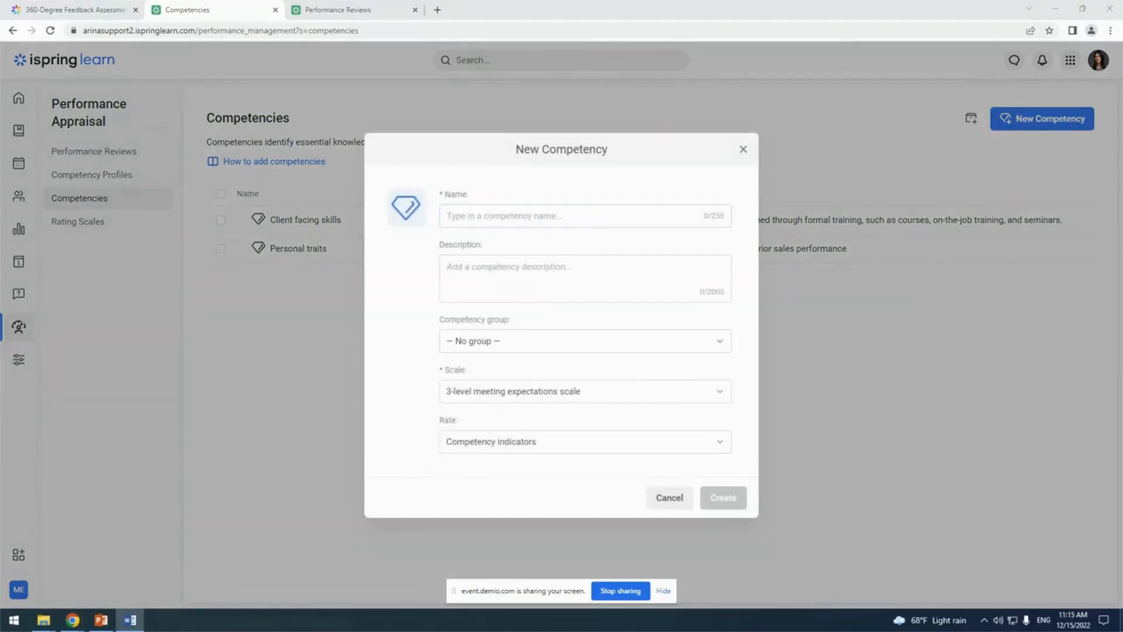
left_click(568, 216)
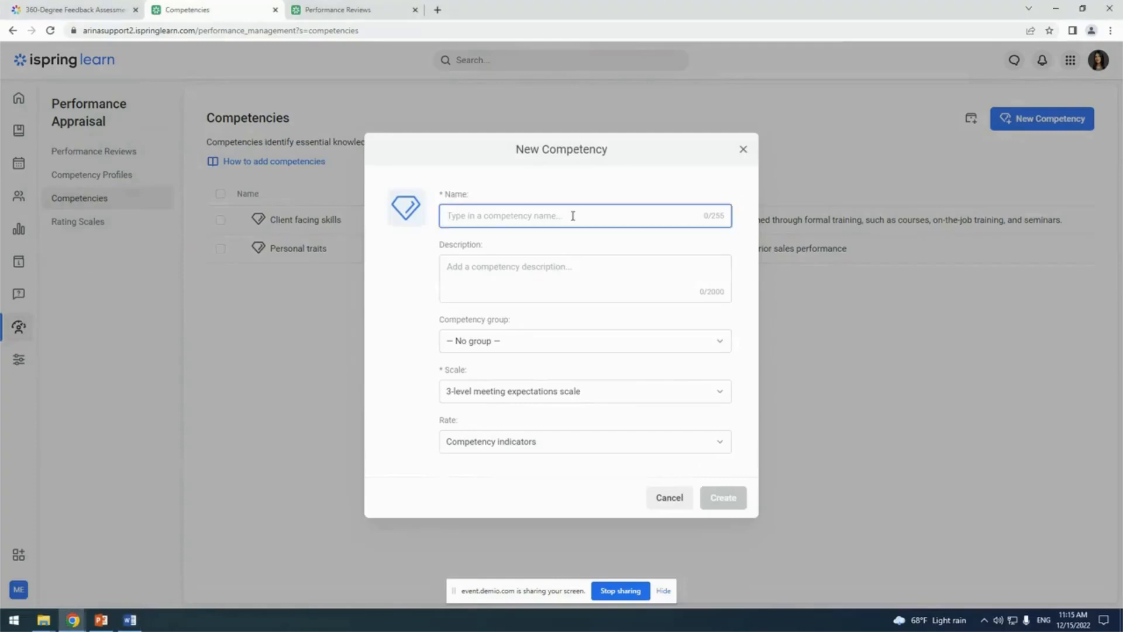
type("Product knowledge")
key("alt+Tab")
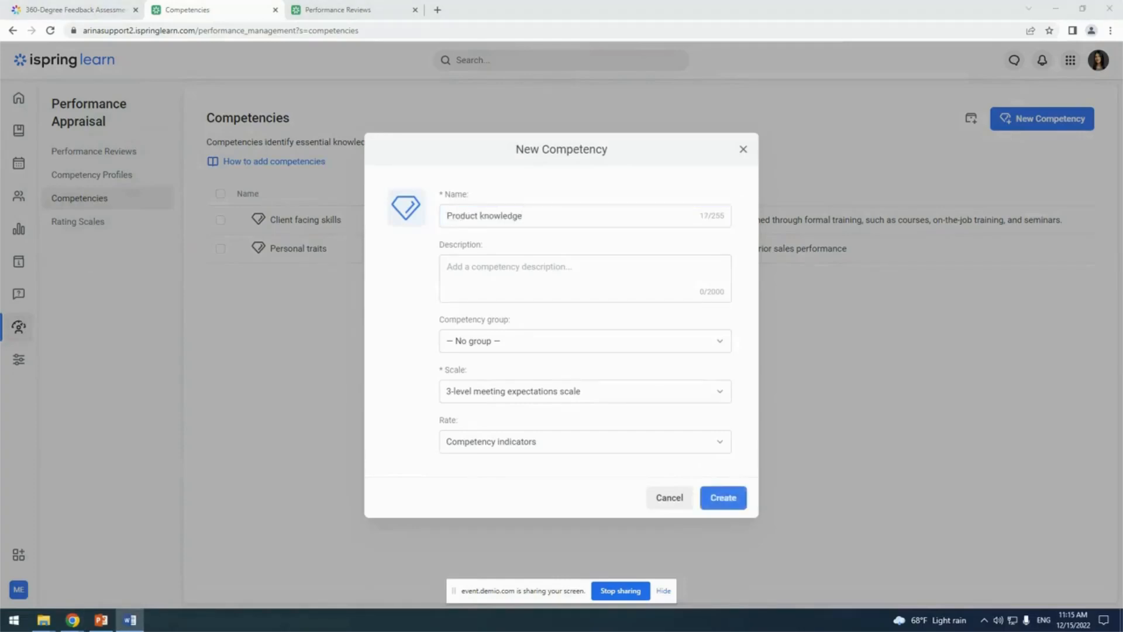
left_click(524, 272)
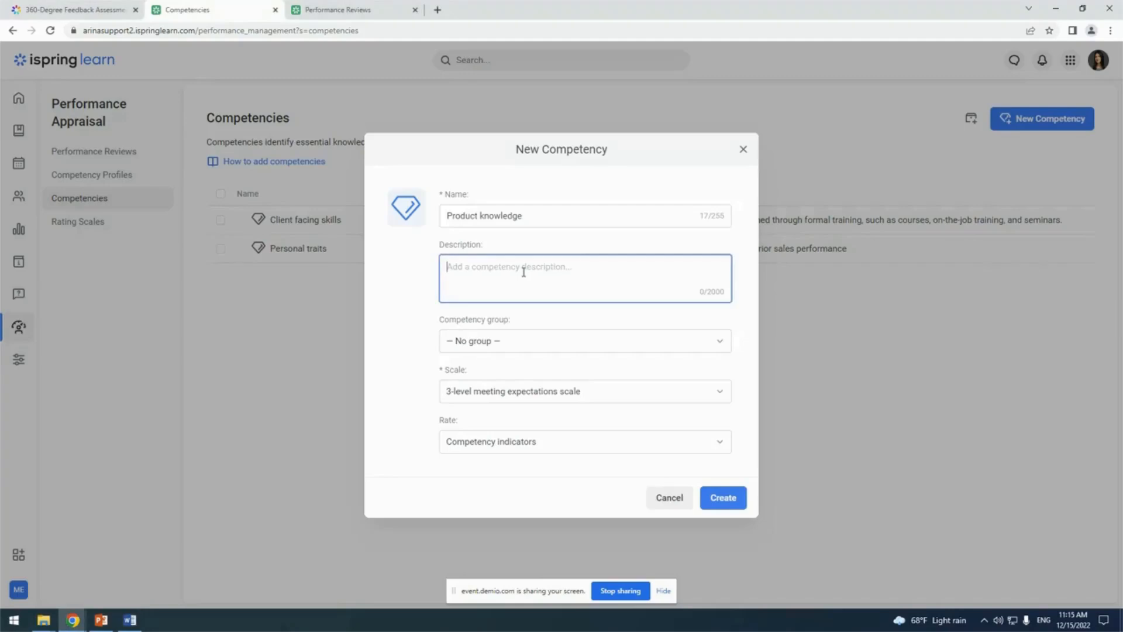
type("Shows how well a sales manager knows the product and answers client's questions.")
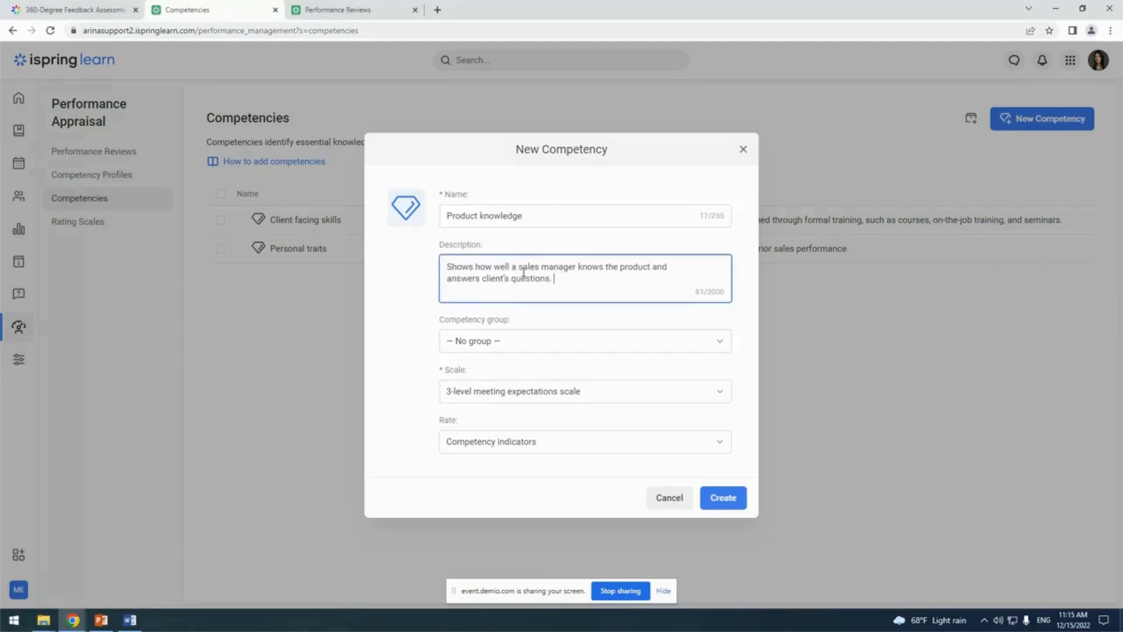
Leave the competency without a group and assign it the 3-level proficiency scale
left_click(540, 341)
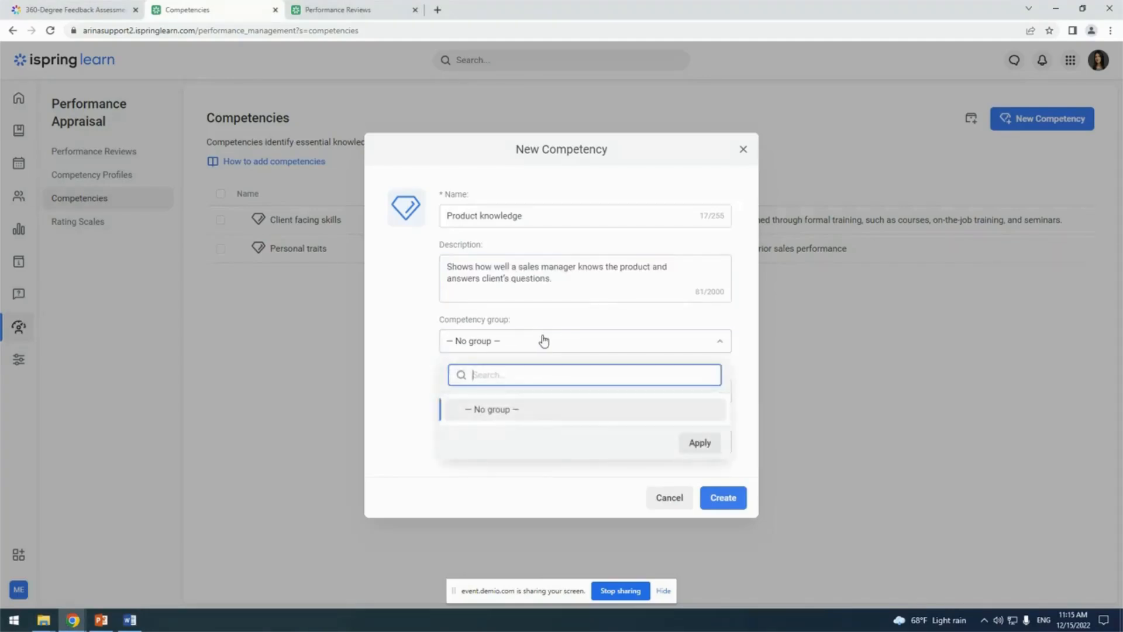
left_click(541, 341)
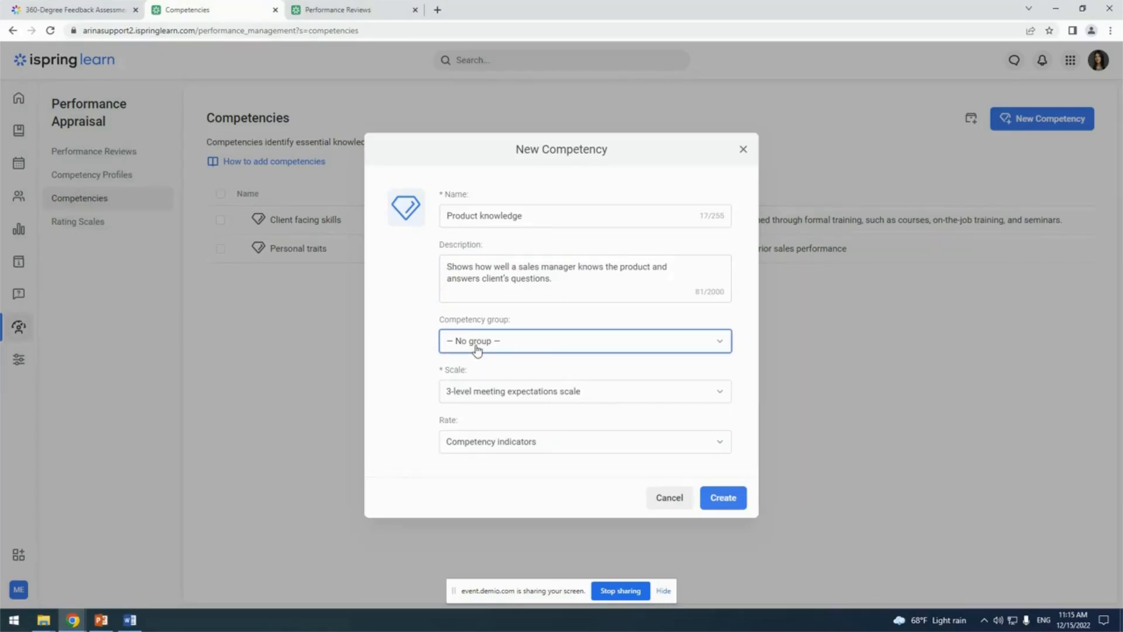
left_click(615, 398)
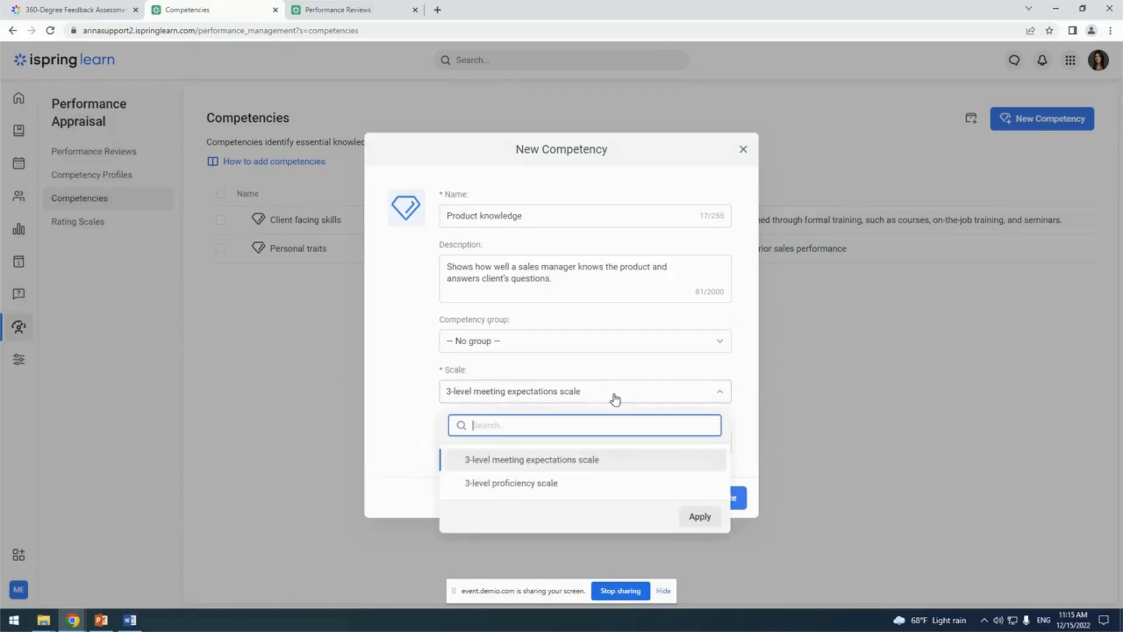
left_click(555, 489)
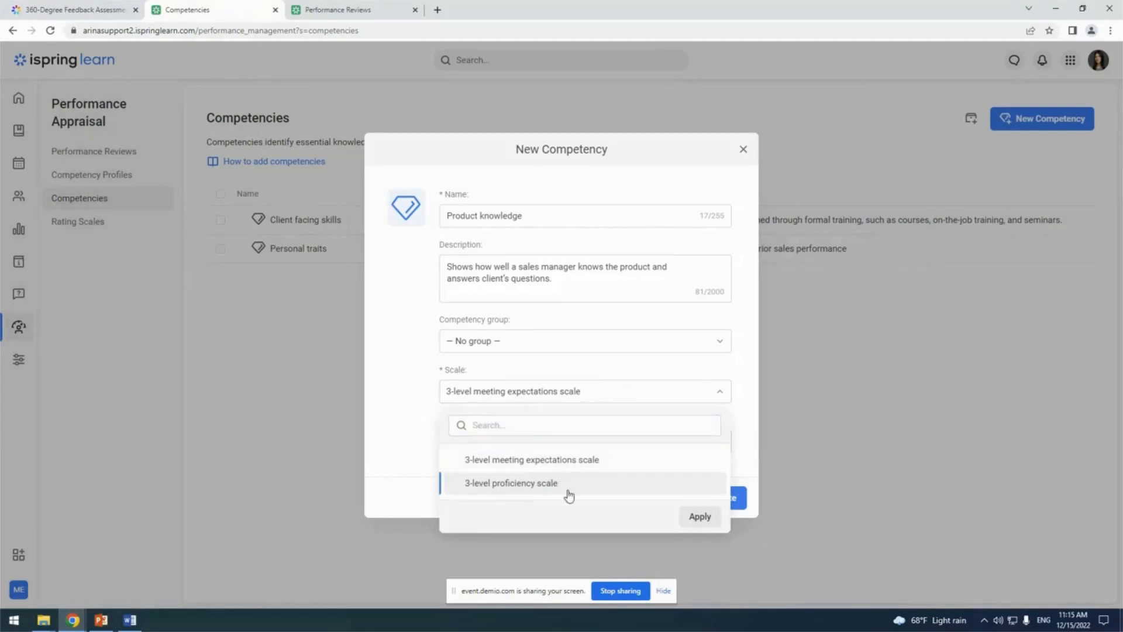
left_click(707, 522)
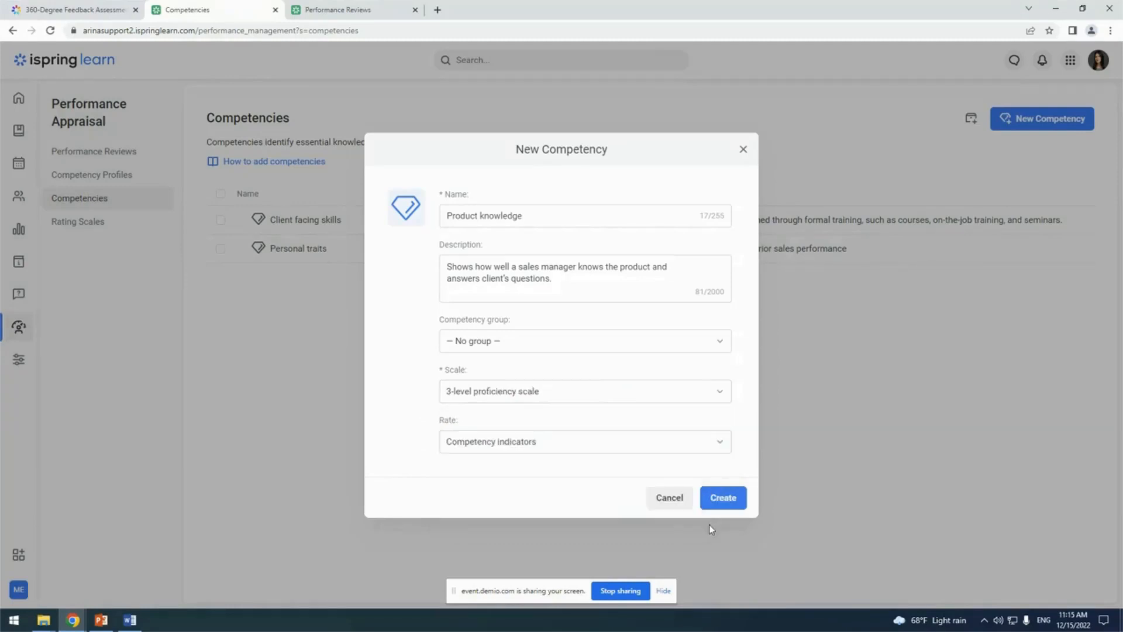
Set the competency to be rated by competency indicators and create it
left_click(570, 446)
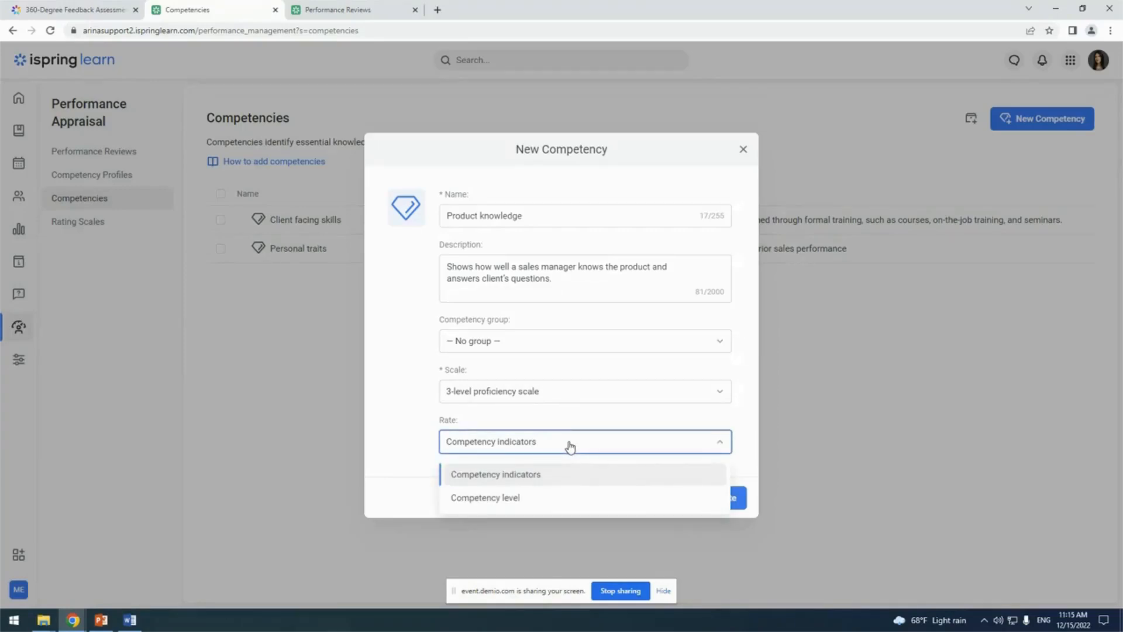
left_click(480, 498)
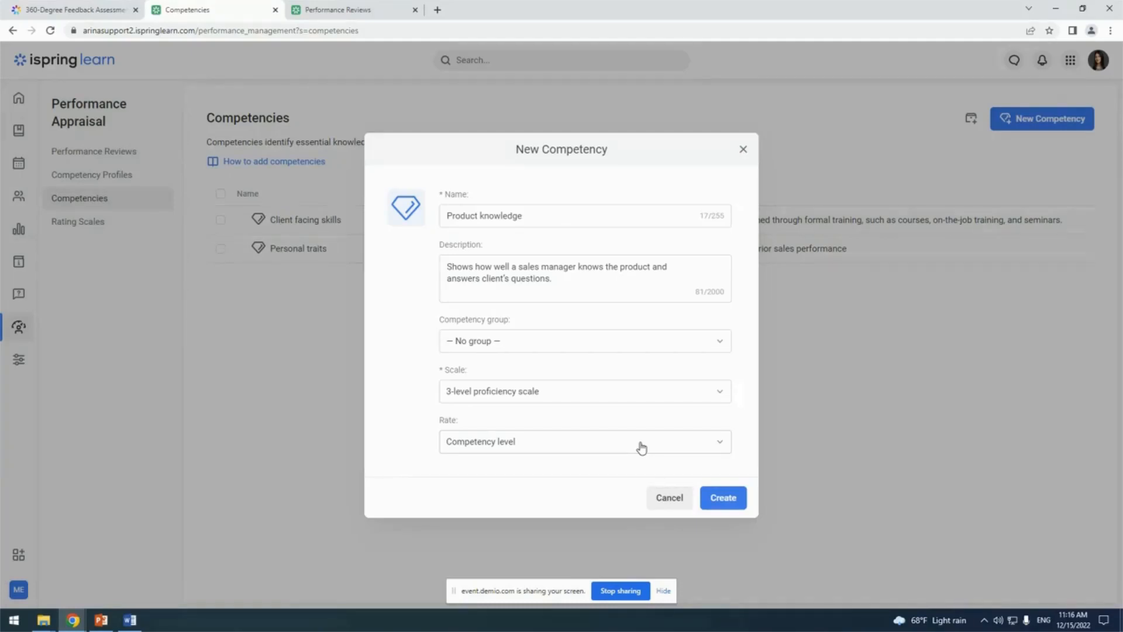
left_click(642, 448)
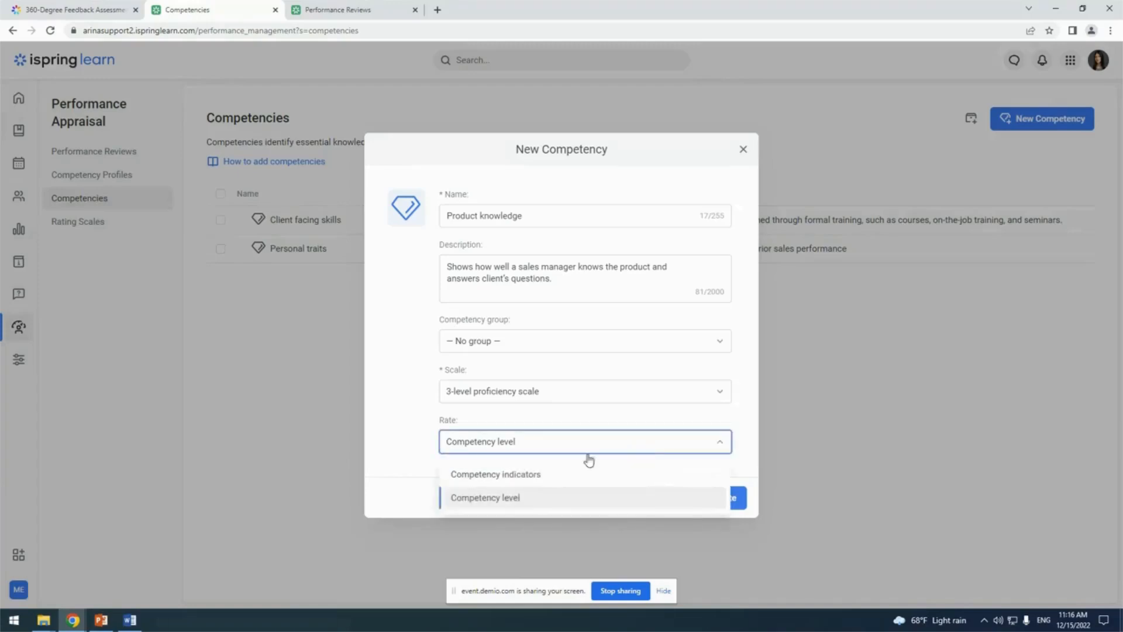
left_click(519, 473)
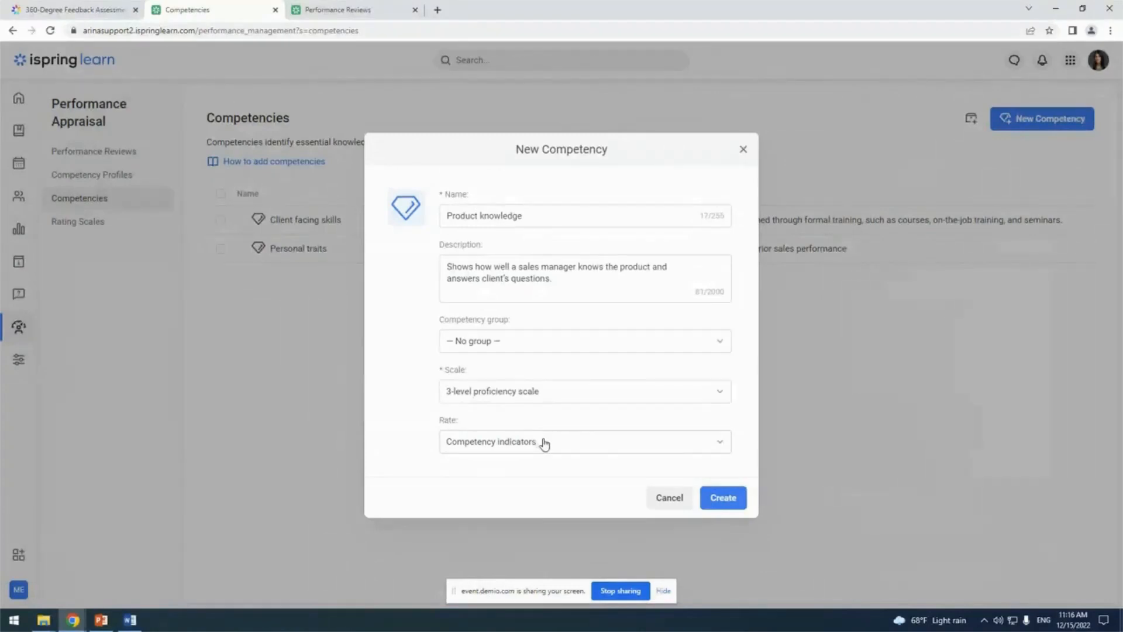
left_click(729, 504)
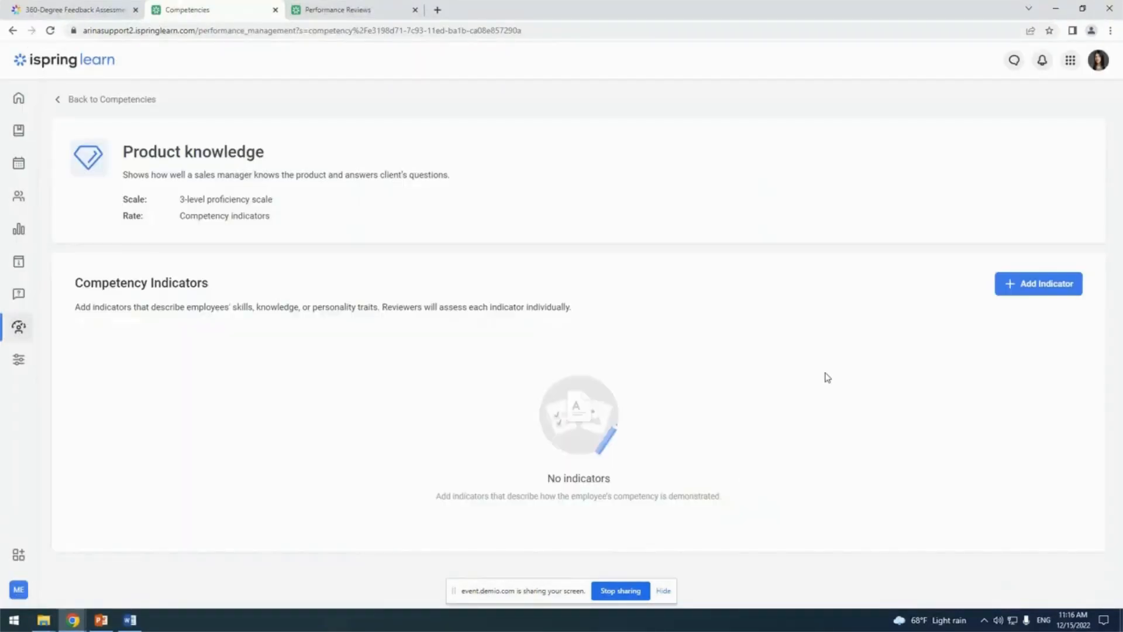
Start a new indicator for the Product knowledge competency named "Knowledge of product functionality", copying the name from the Word document
left_click(1063, 295)
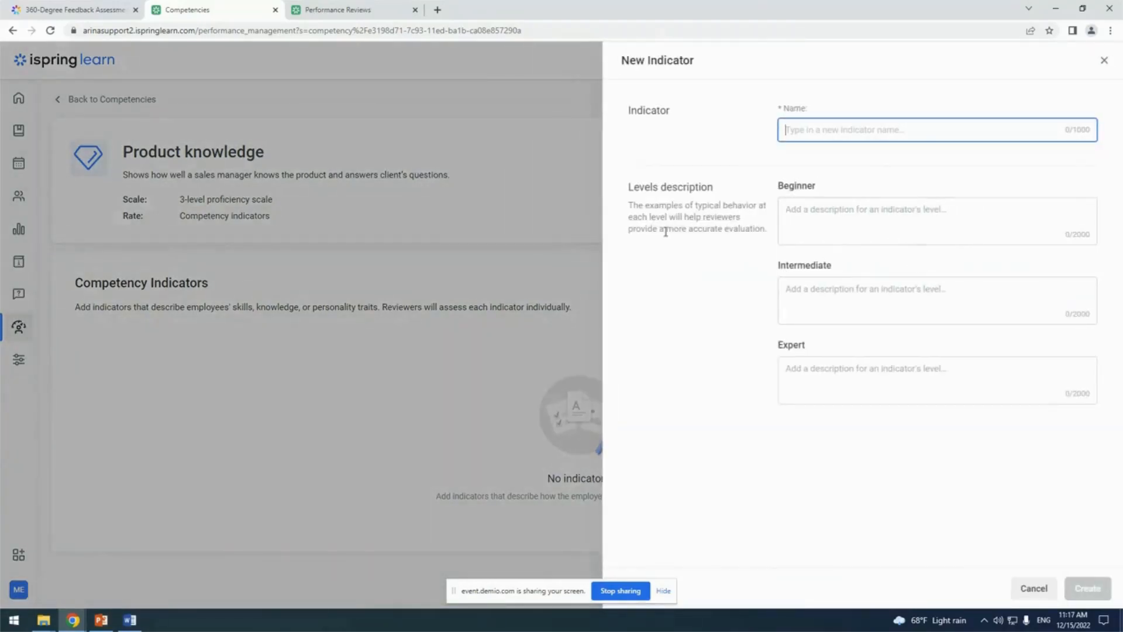
key("alt+Tab")
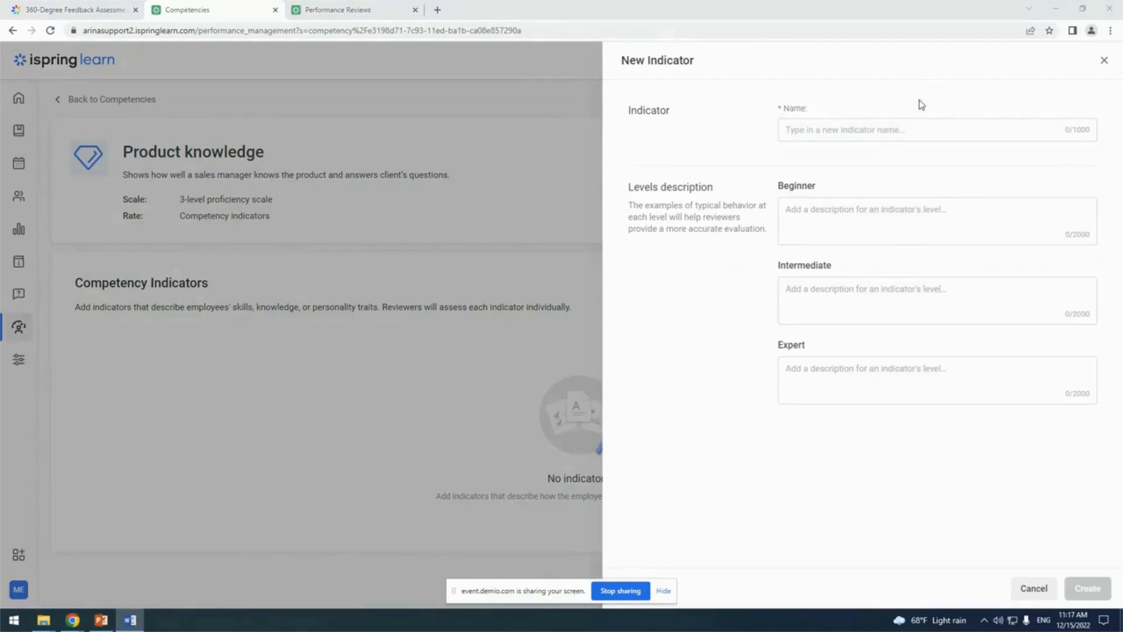
left_click(875, 129)
type("Knowledge of product functionality")
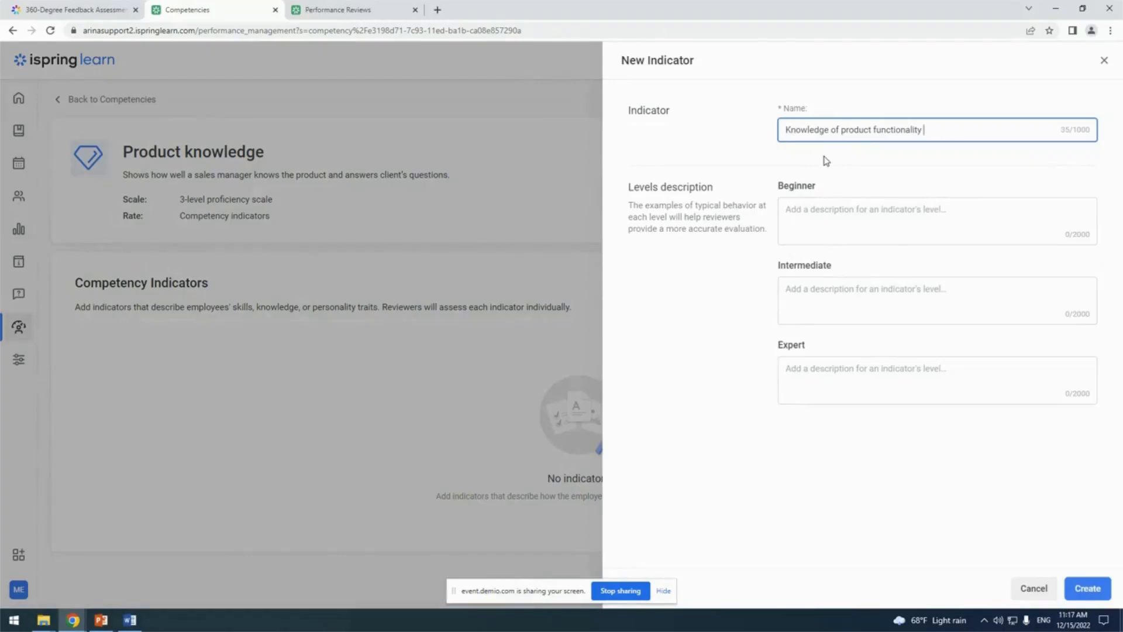
Fill in the indicator's Beginner and Intermediate descriptions on product knowledge with the matching texts from the Word document
key("alt+Tab")
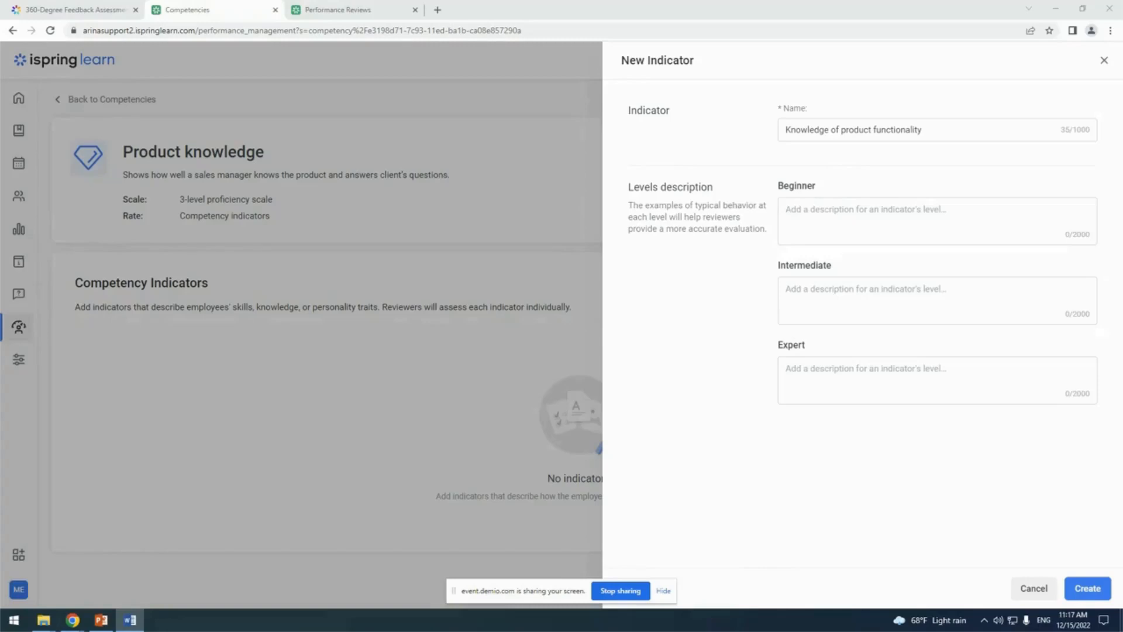
left_click(859, 233)
type("Employees who are non-consistent in their product knowledge and do not meet expectations. They need additional coaching and direction. They are willing to improve, yet fail to give results.")
key("alt+Tab")
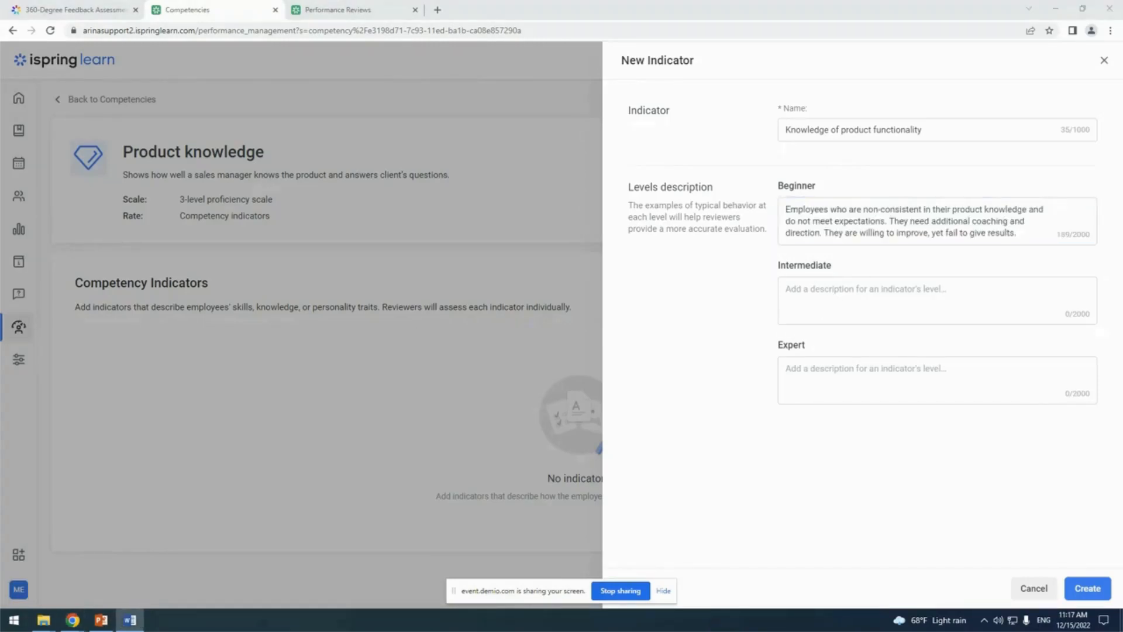
left_click(876, 301)
type("Employees who are consistent and be a product knowledge and meet expectations, and sometimes exceed expectations. They occasionally need directions and coaching to achieve their core goals.")
Fill in the Expert level description from the Word document and create the product functionality indicator
key("alt+Tab")
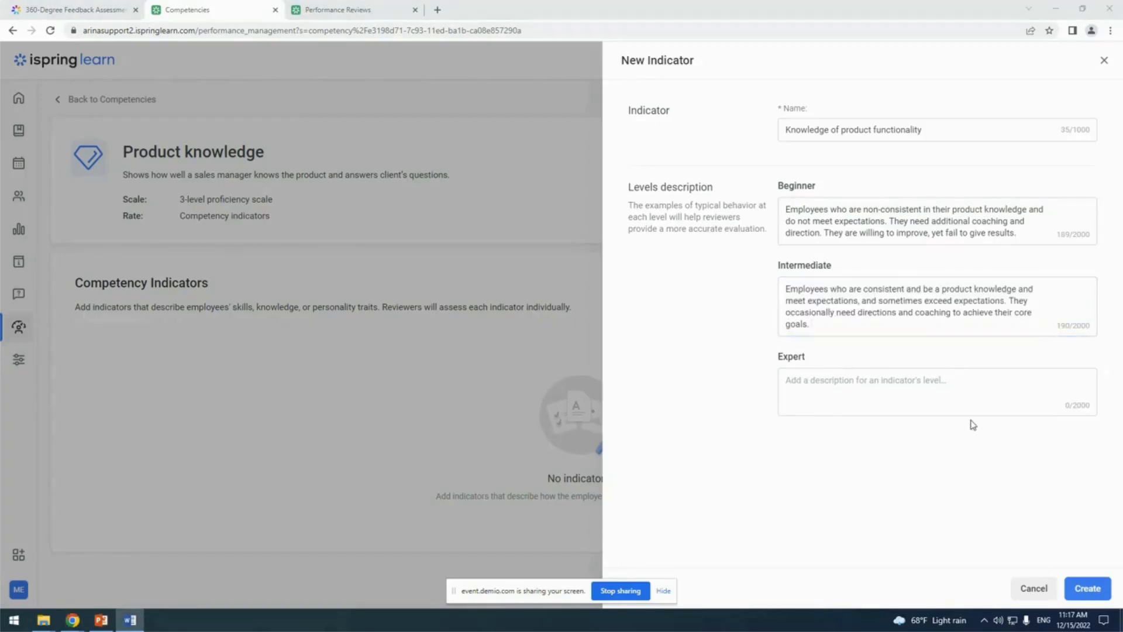
left_click(811, 400)
type("Employees who exceed expectations in fulfilling their product knowledge with little or no coaching.")
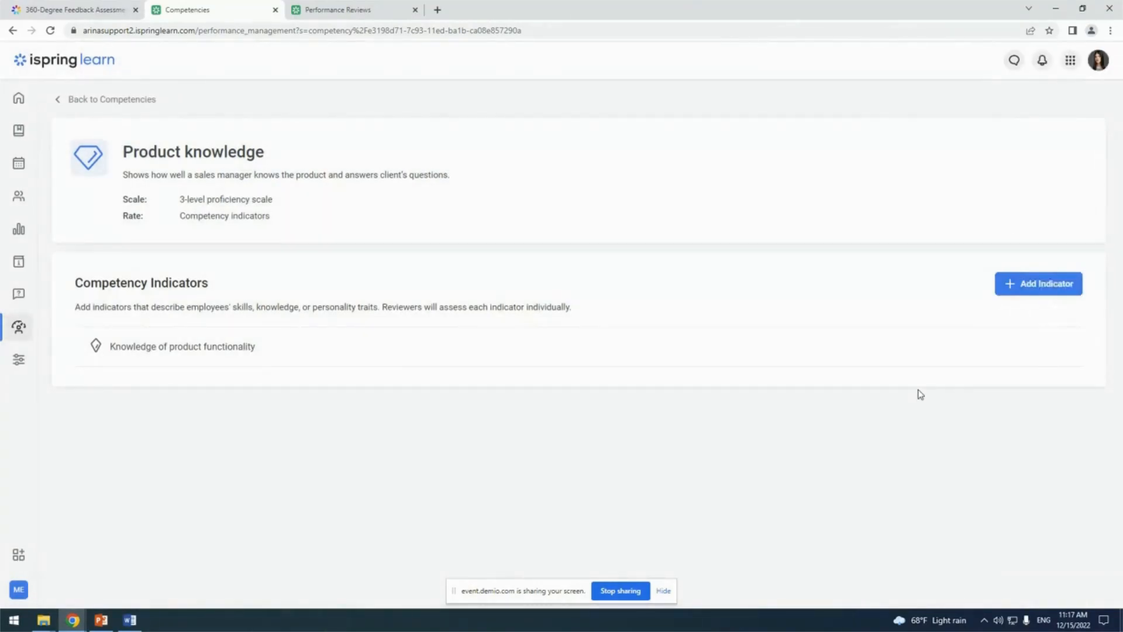
Start a second indicator named "Ability to emphasize key information", copying the name from the Word document
left_click(1040, 292)
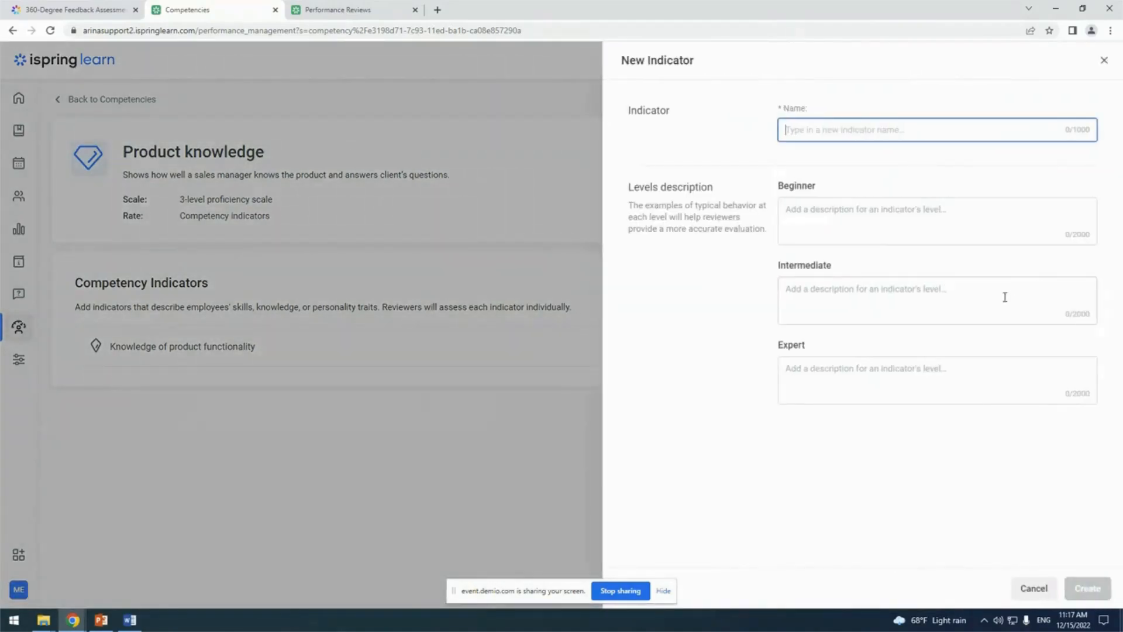
key("alt+Tab")
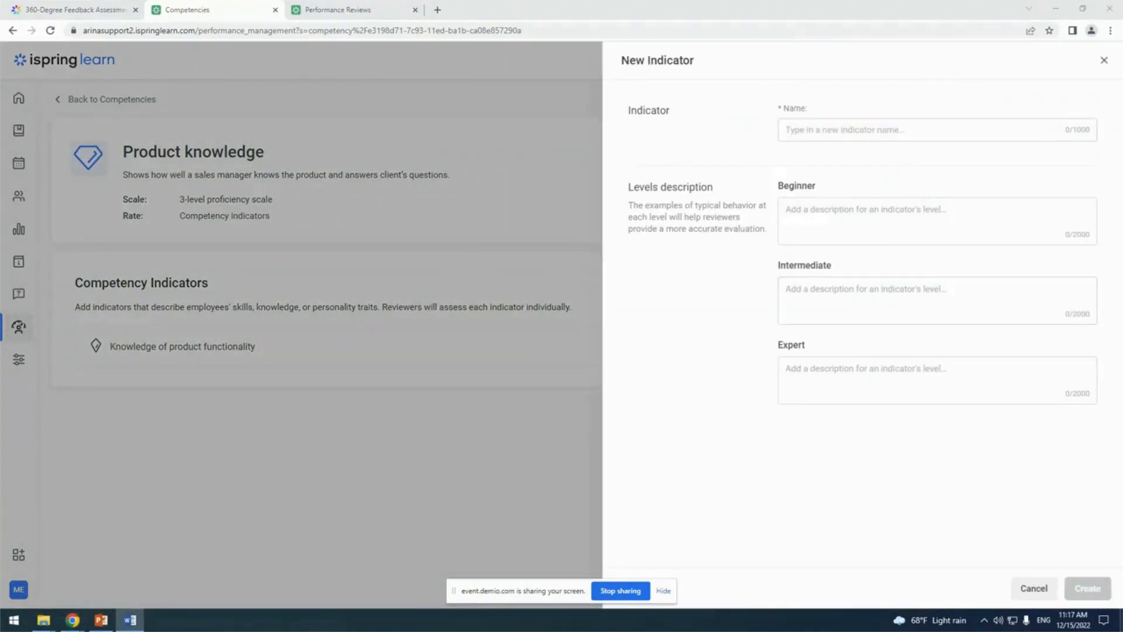
left_click(900, 129)
type("Ability to emphasize key information")
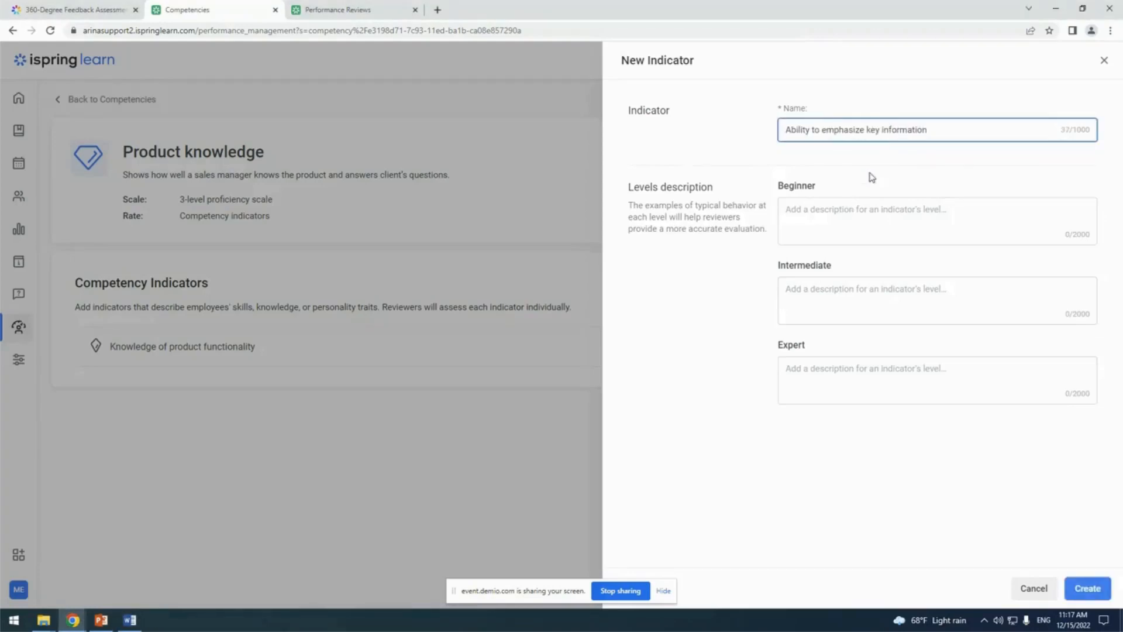
Fill in the Beginner and Intermediate descriptions about emphasizing key information with the matching texts from the Word document
key("alt+Tab")
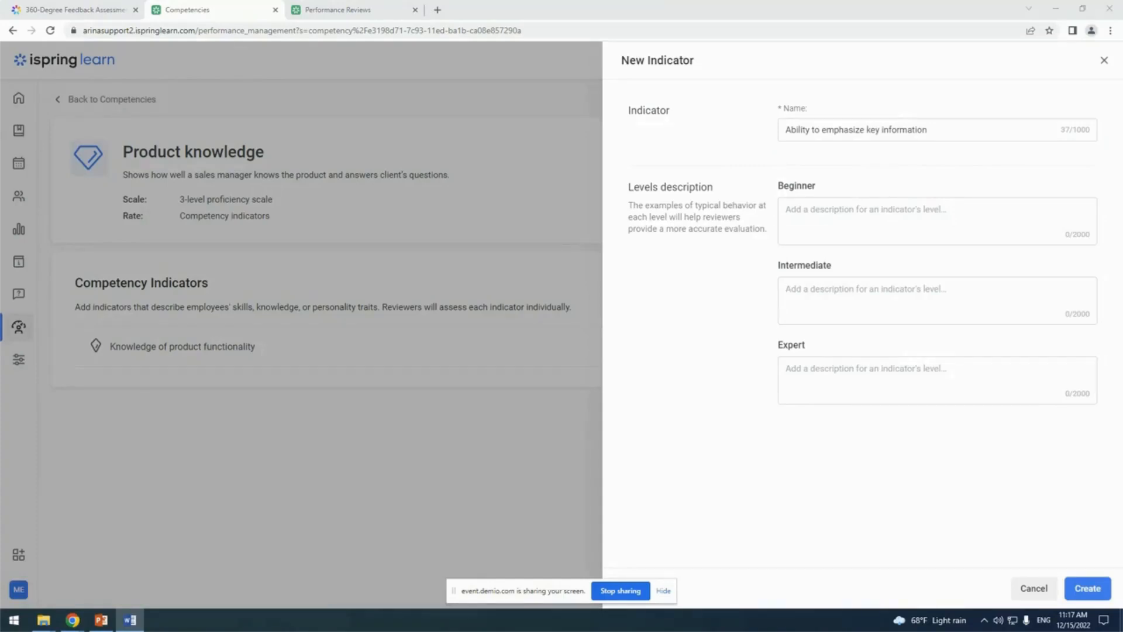
left_click(844, 236)
type("Employees who are non-consistent in their emphasizing key information and do not meet expectations. They need additional coaching and direction. They are willing to improve, yet fail to give results.")
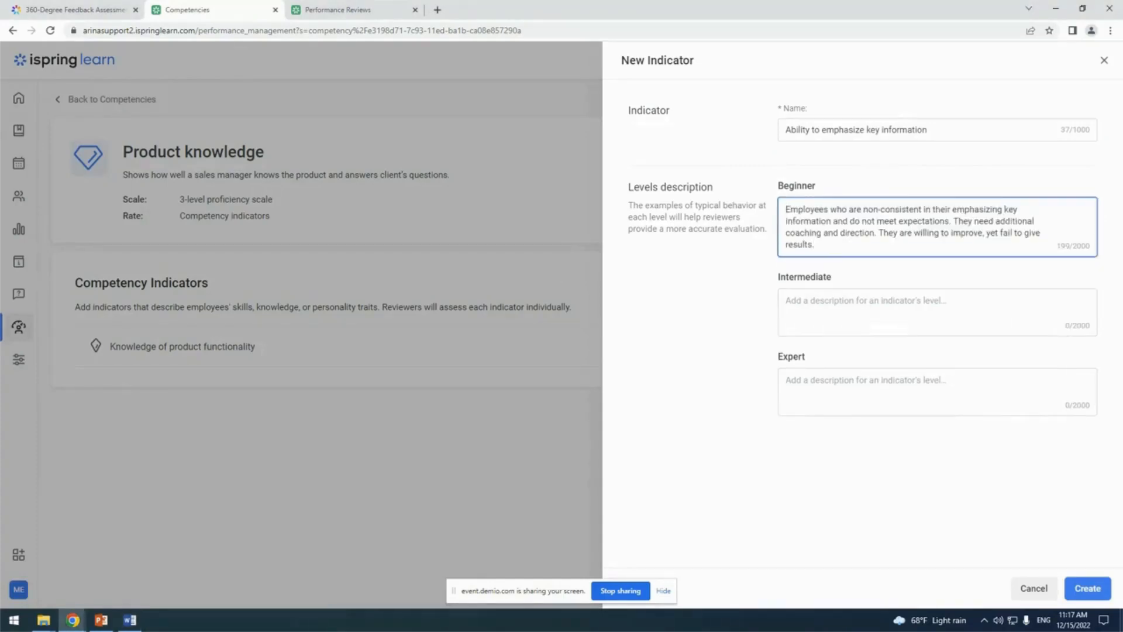
key("alt+Tab")
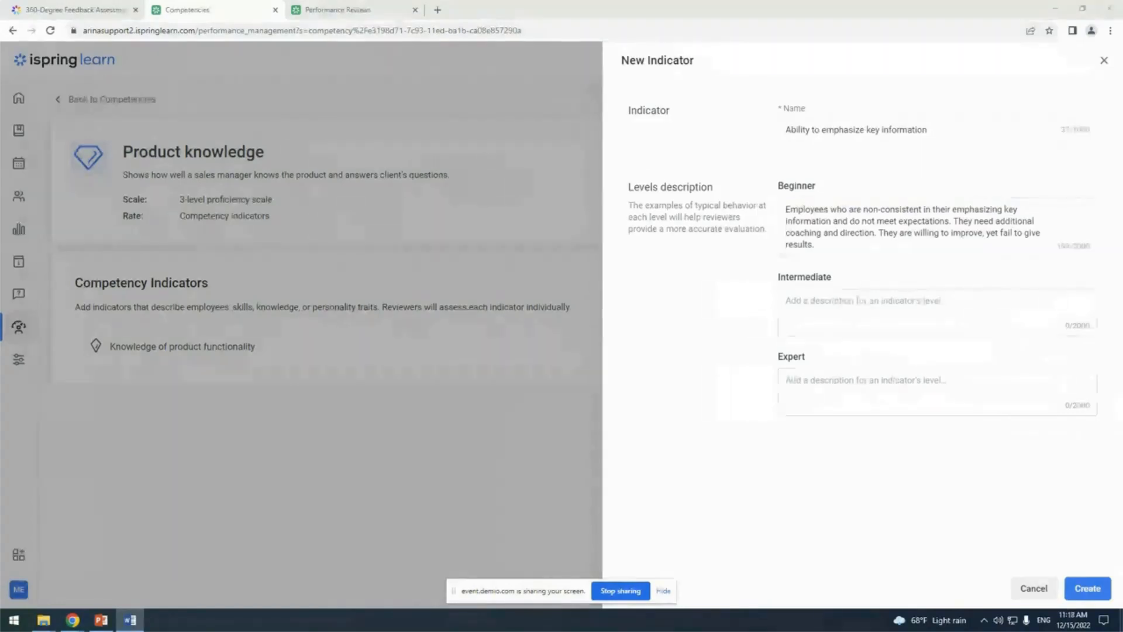
left_click(840, 311)
type("Employees who are consistent in their emphasizing key information and meet expectations, and sometimes exceed expectations. They occasionally need directions and coaching to achieve their core goals.")
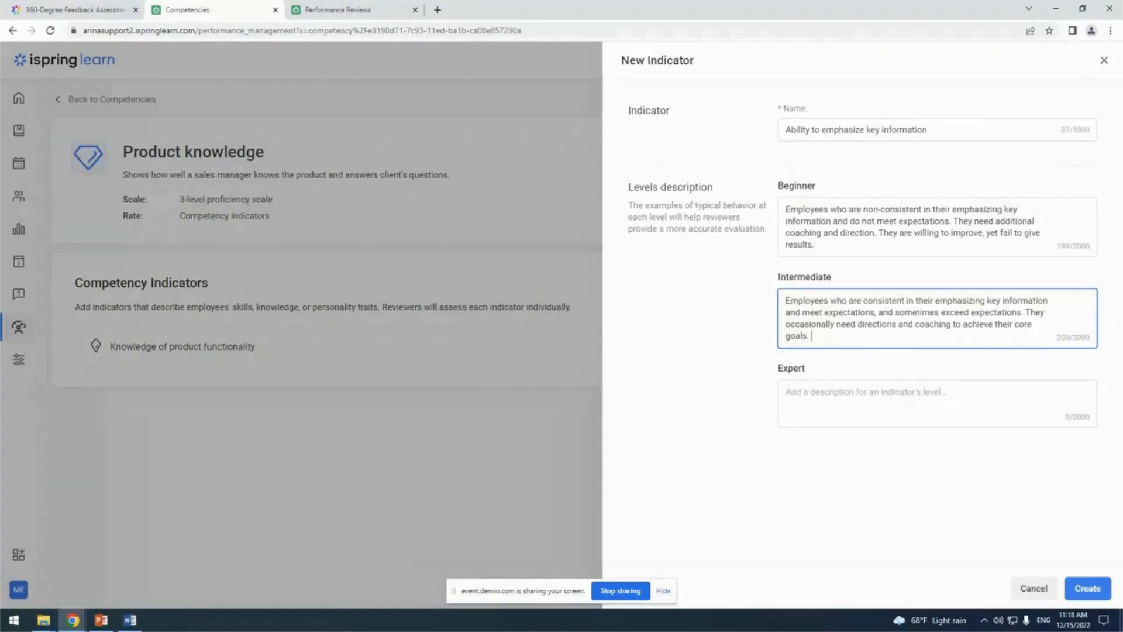
Describe the Expert level as "Employees who exceed expectations in their emphasizing key information with little or no coaching." and create the indicator
key("alt+Tab")
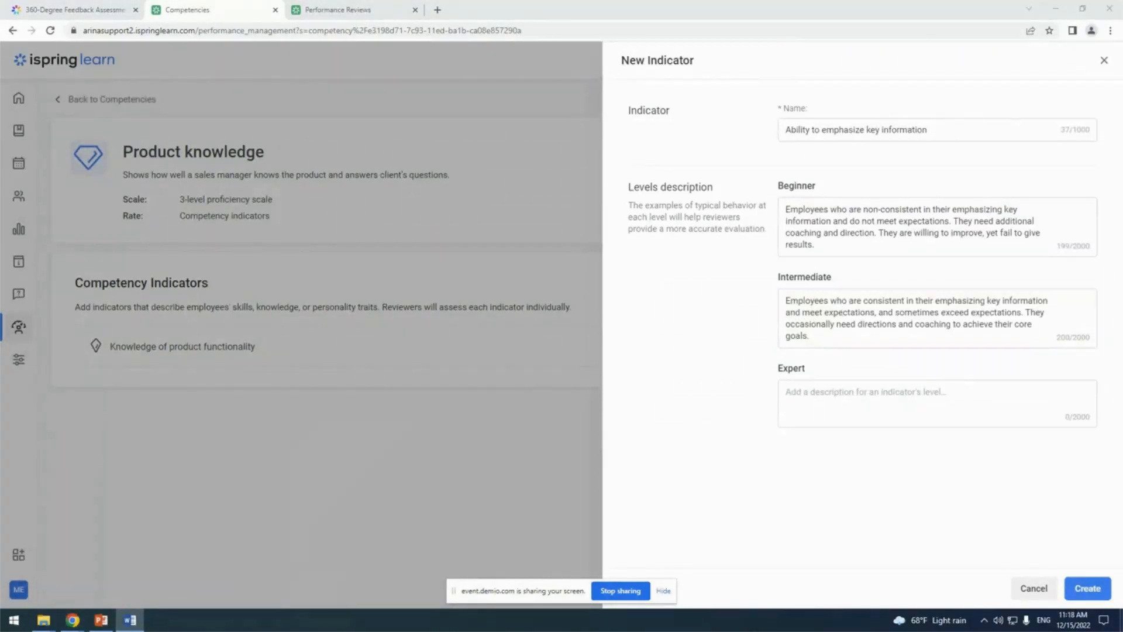
left_click(846, 404)
type("Employees who exceed expectations in their emphasizing key information with little or no coaching.")
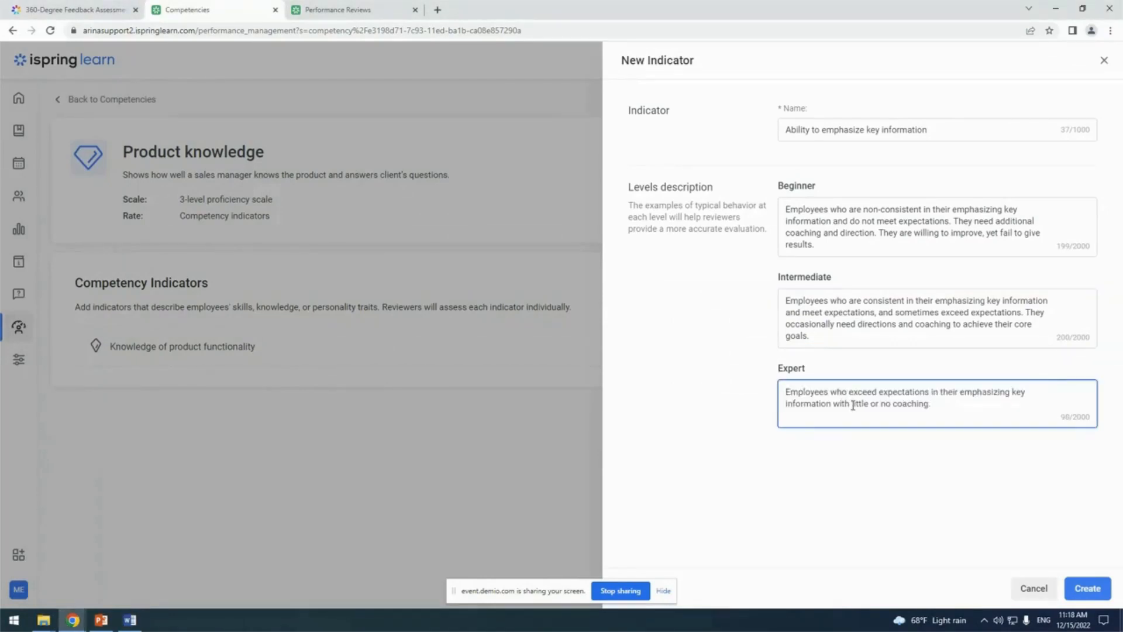
left_click(1087, 592)
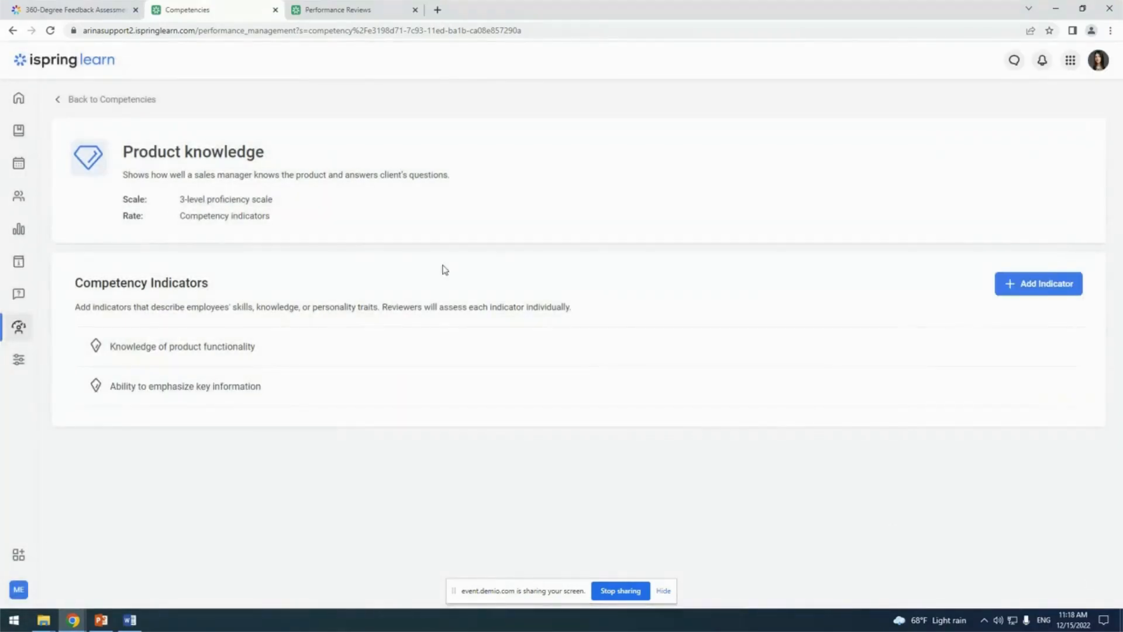
Leave the competency and create a new competency profile named "Sales Manager" without a description
left_click(111, 103)
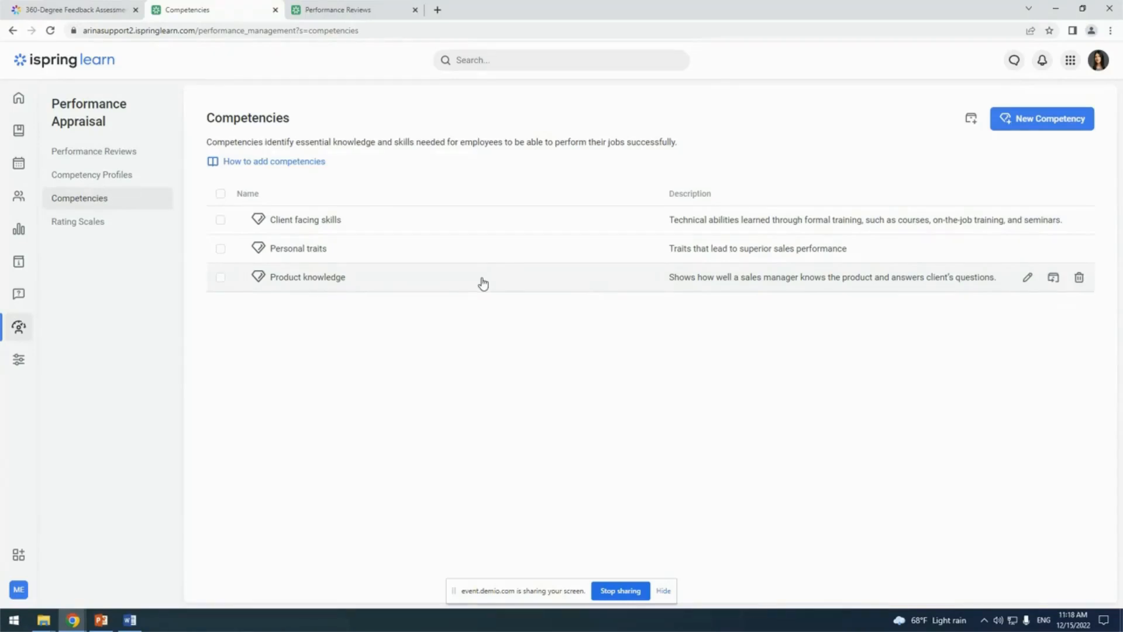
left_click(141, 186)
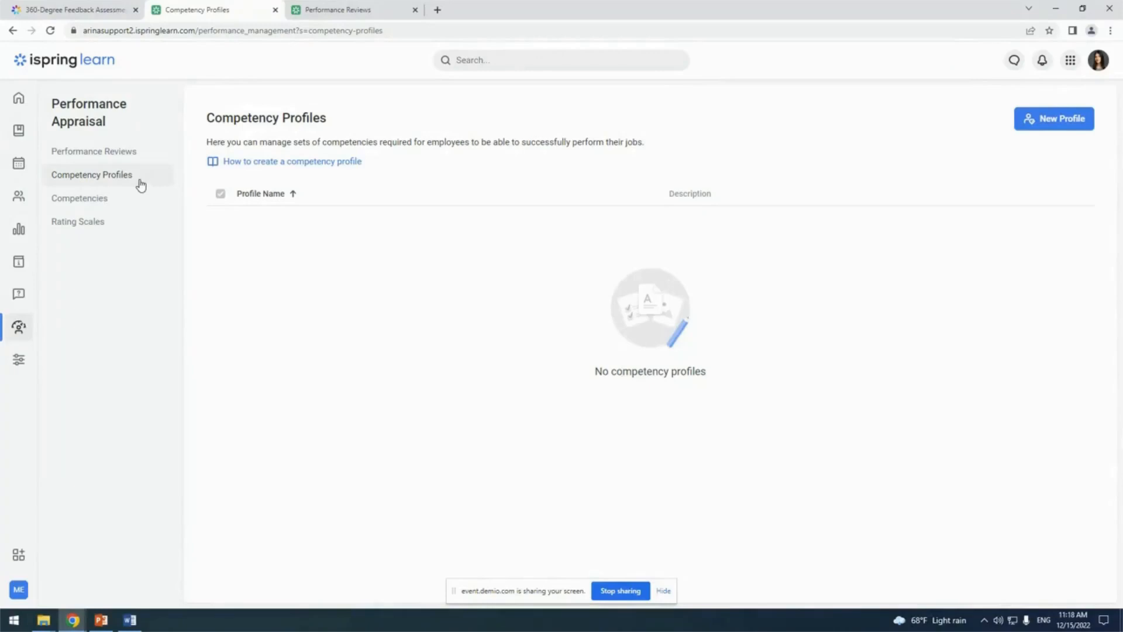
left_click(1056, 125)
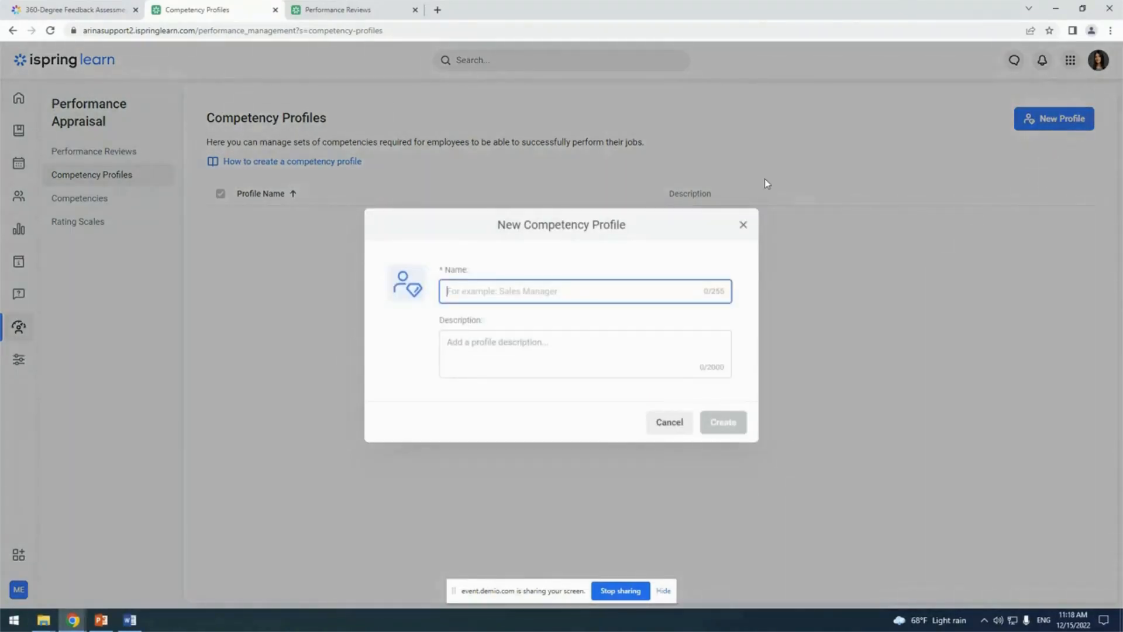
key("alt+Tab")
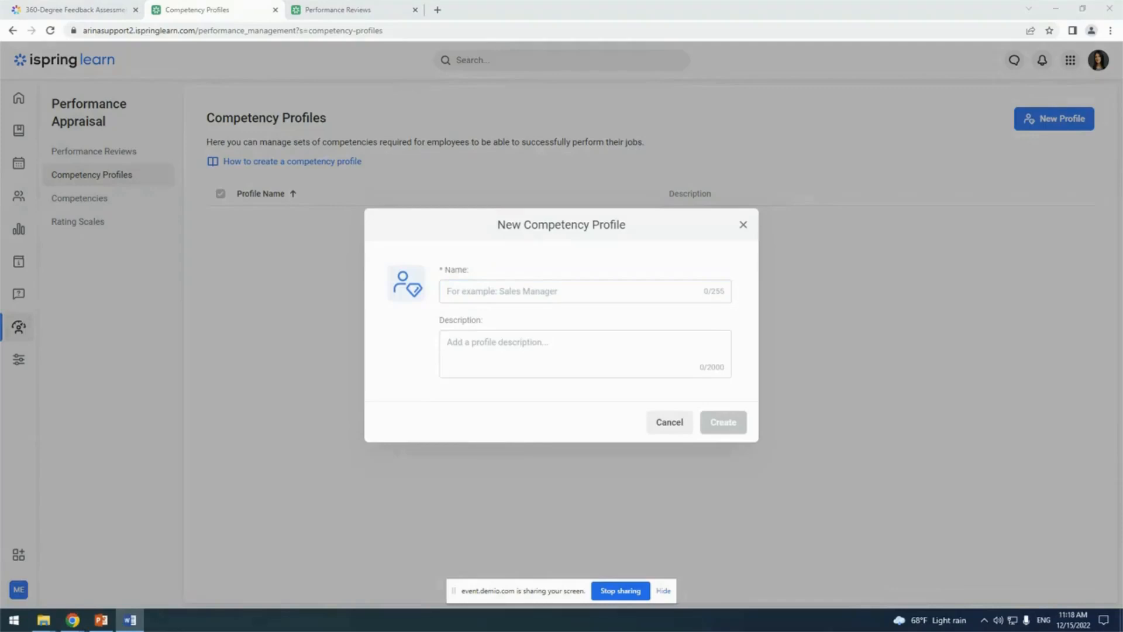
left_click(618, 298)
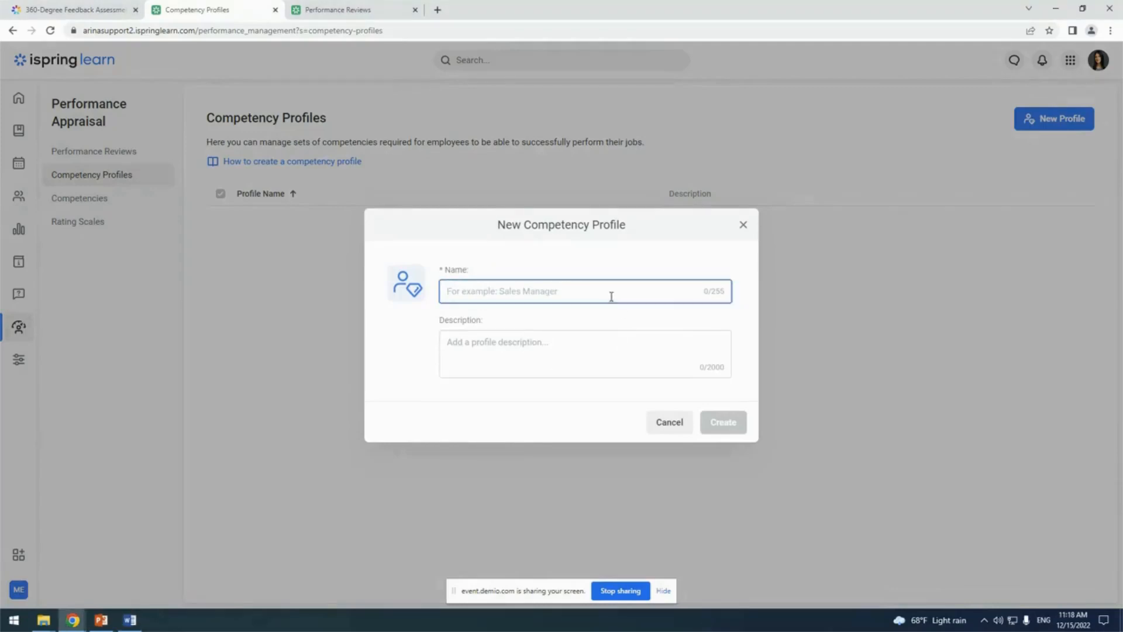
type("Sales Manager")
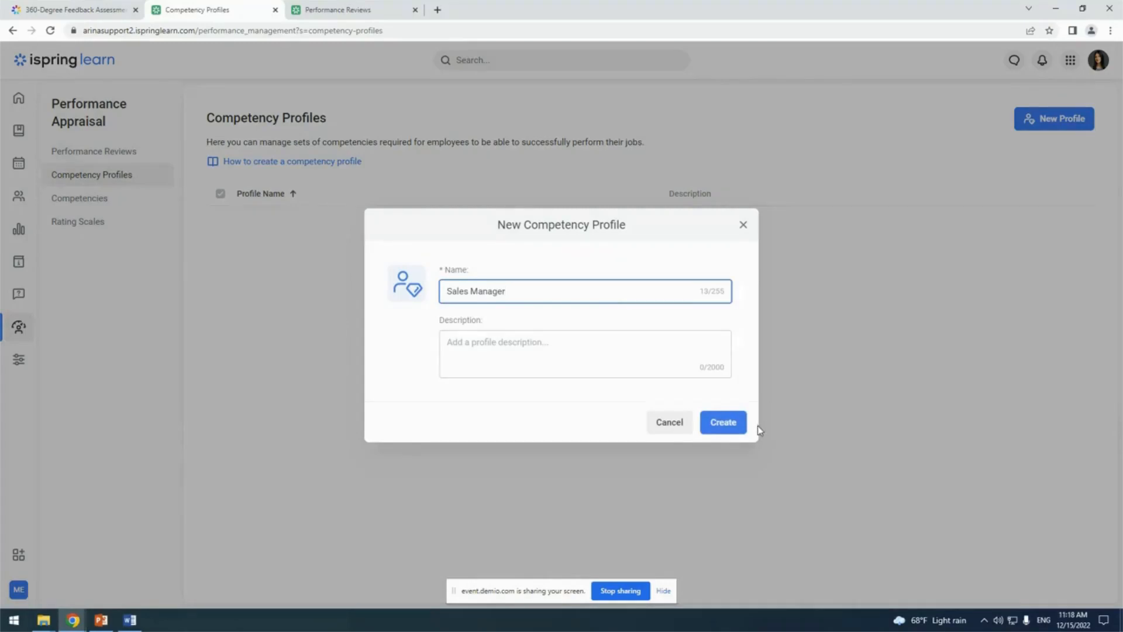
left_click(726, 425)
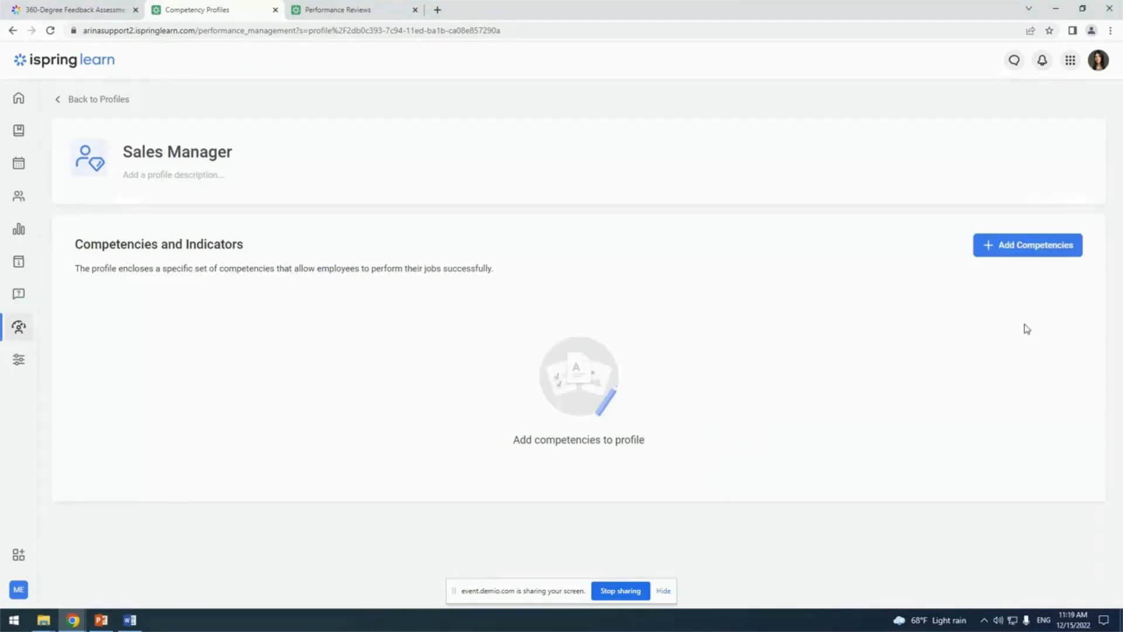
Add the Client facing skills, Personal traits and Product knowledge competencies with all their indicators to the Sales Manager profile
left_click(1036, 257)
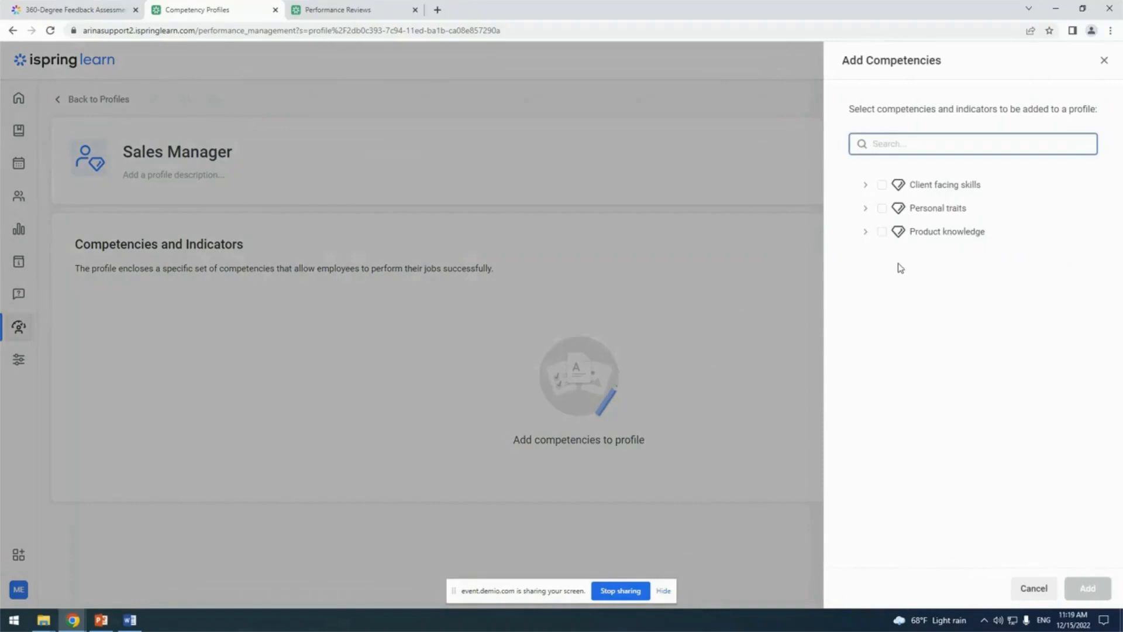
left_click(883, 232)
left_click(882, 208)
left_click(882, 185)
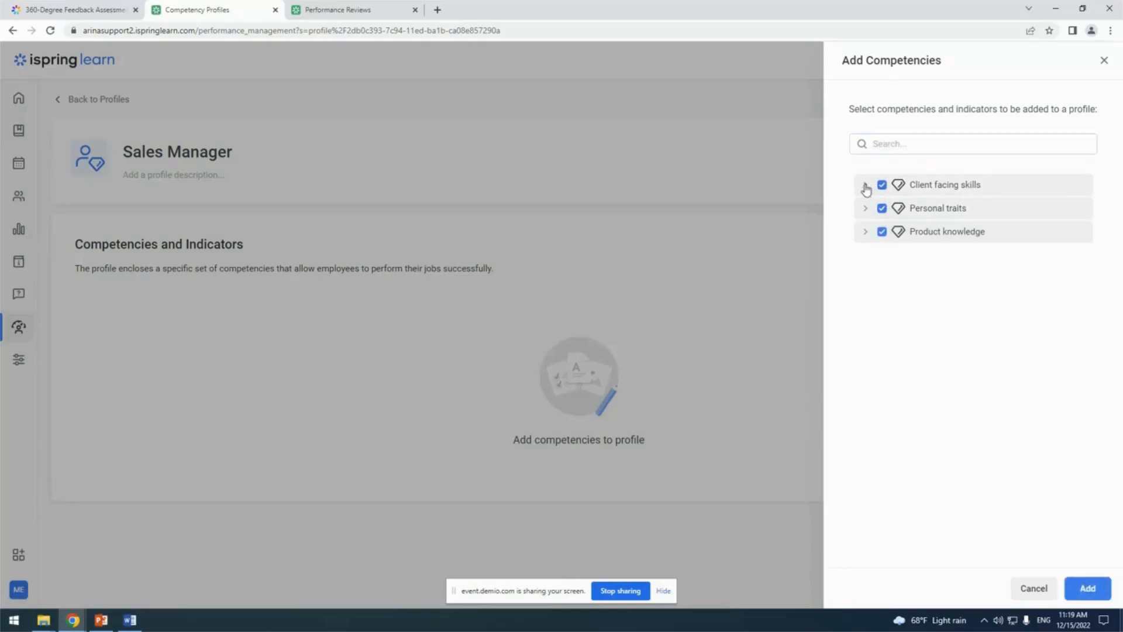
left_click(866, 186)
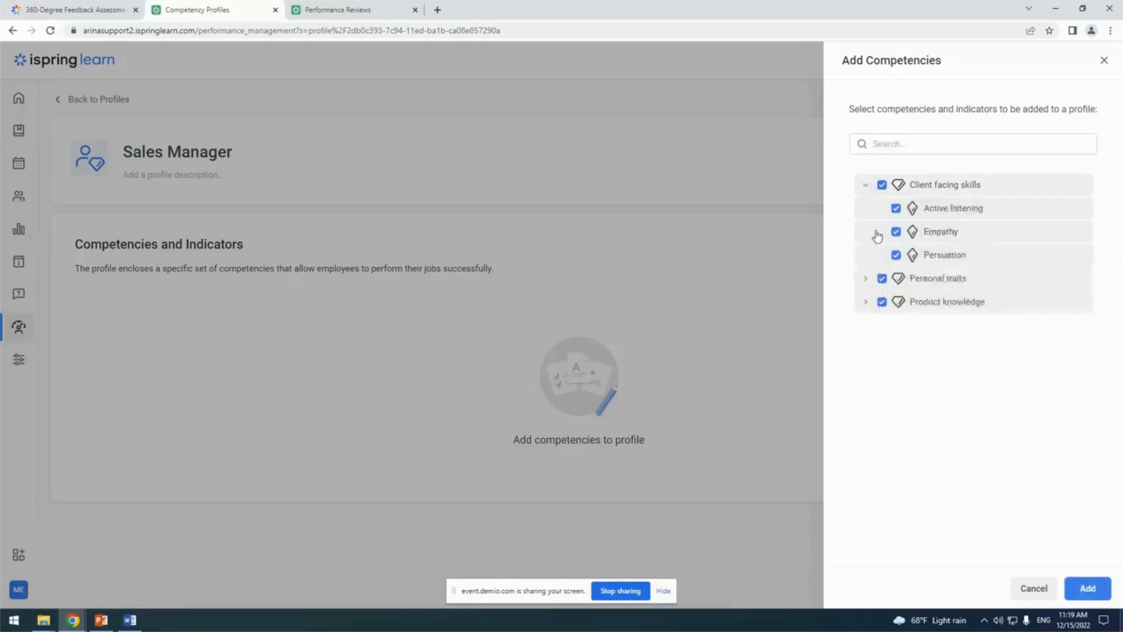
left_click(866, 279)
left_click(865, 372)
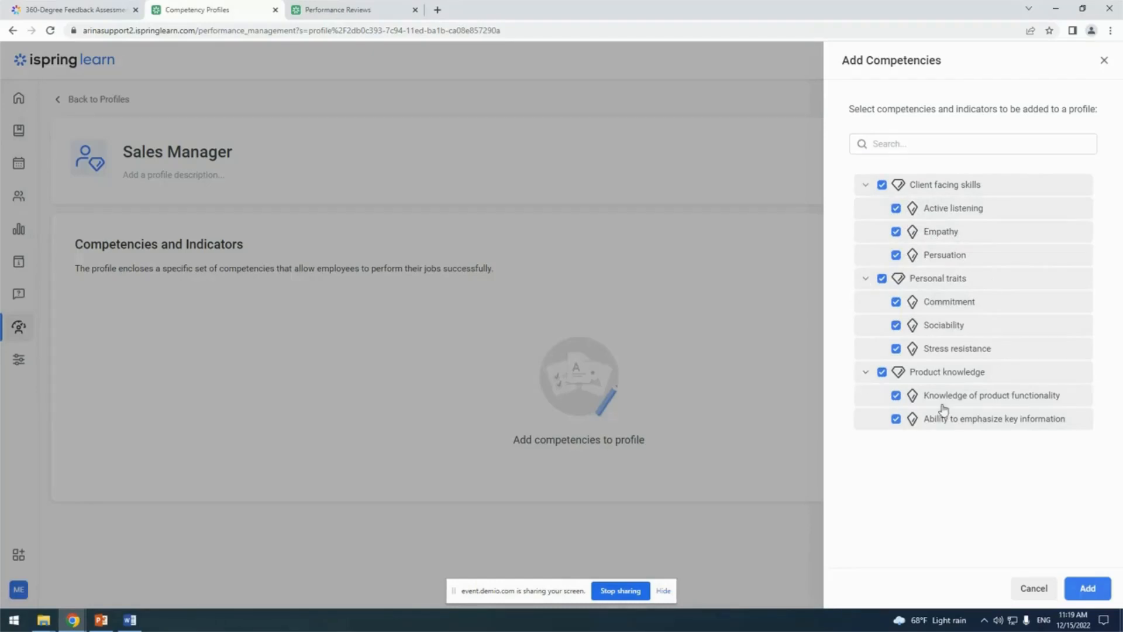
left_click(1088, 588)
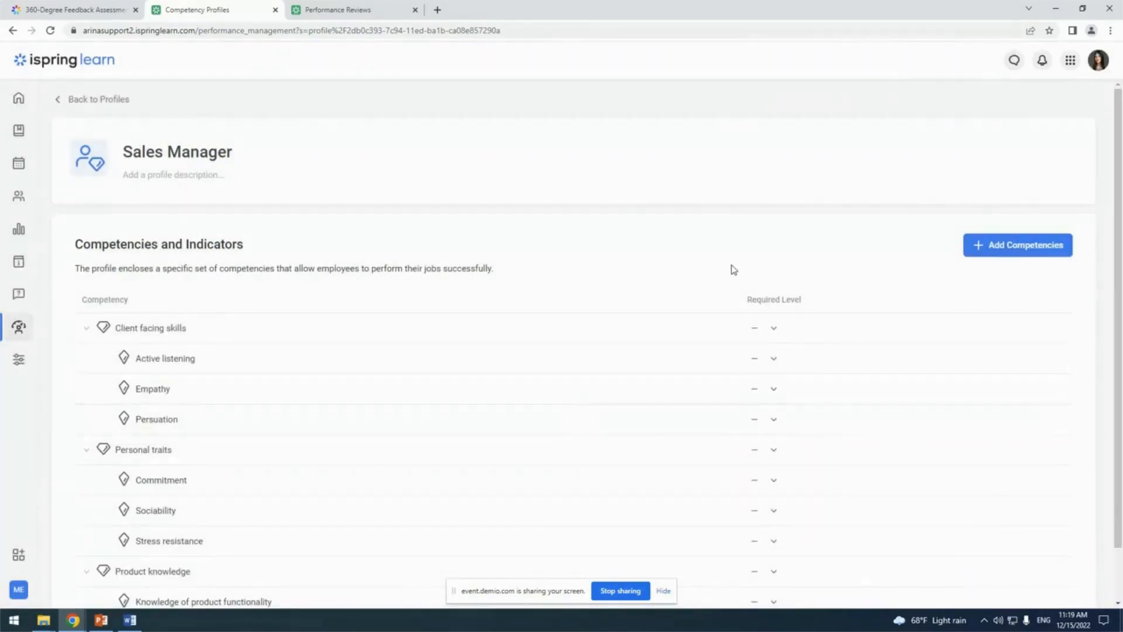
Examine the required level options available for the Client facing skills competency without choosing one
scroll(760, 252, "down", 1)
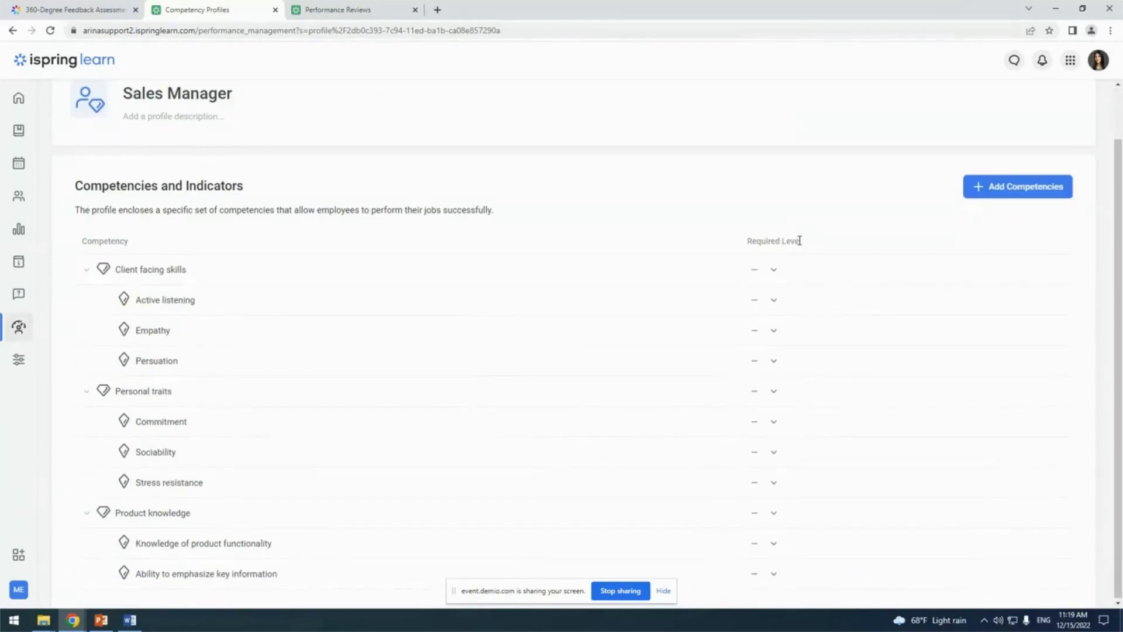
left_click(773, 273)
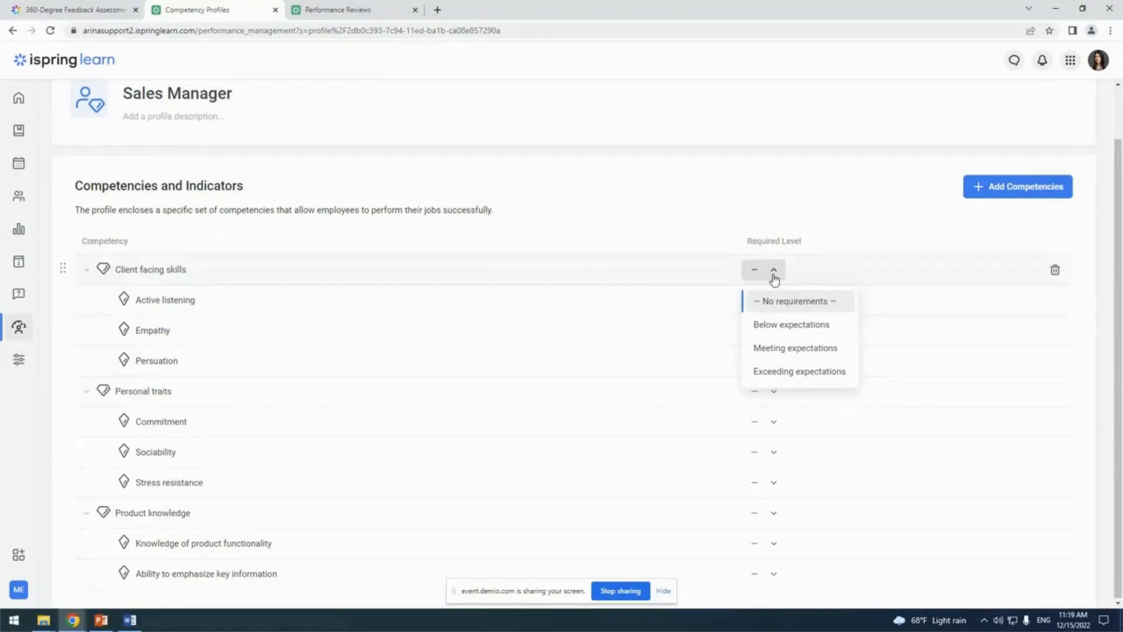
left_click(821, 220)
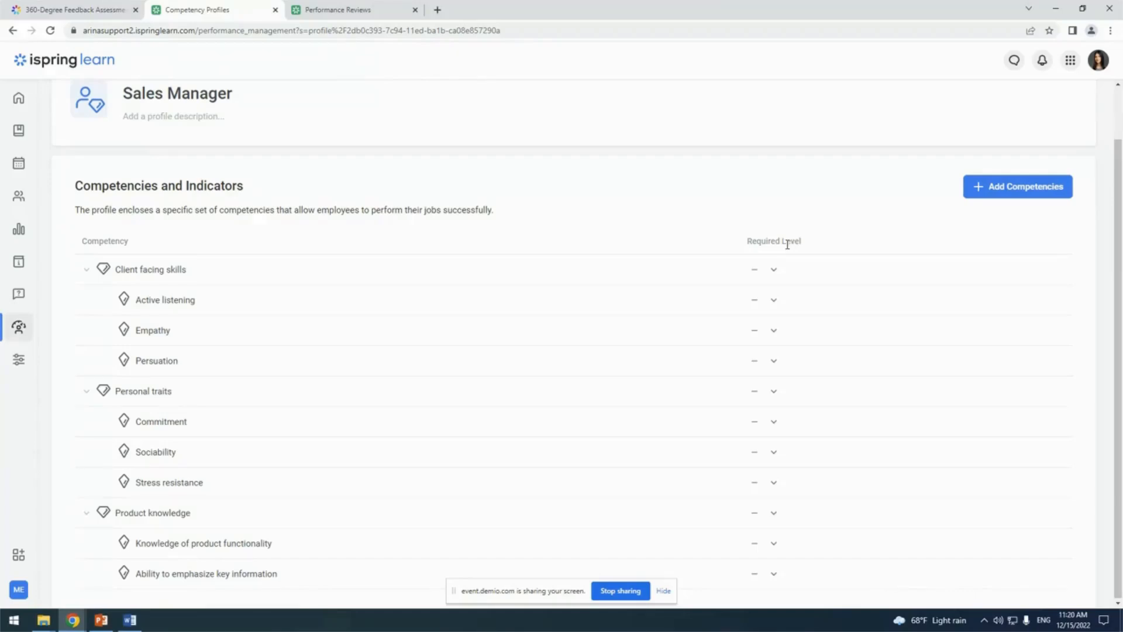
Return to the list of competency profiles and select the Sales Manager profile
scroll(229, 182, "up", 1)
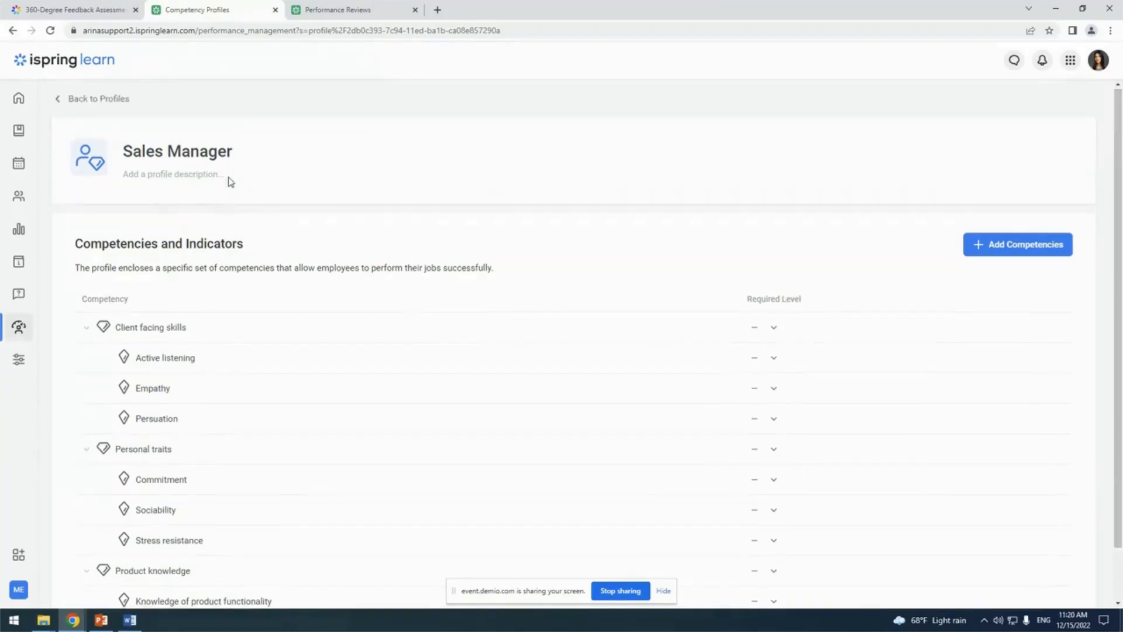
left_click(104, 104)
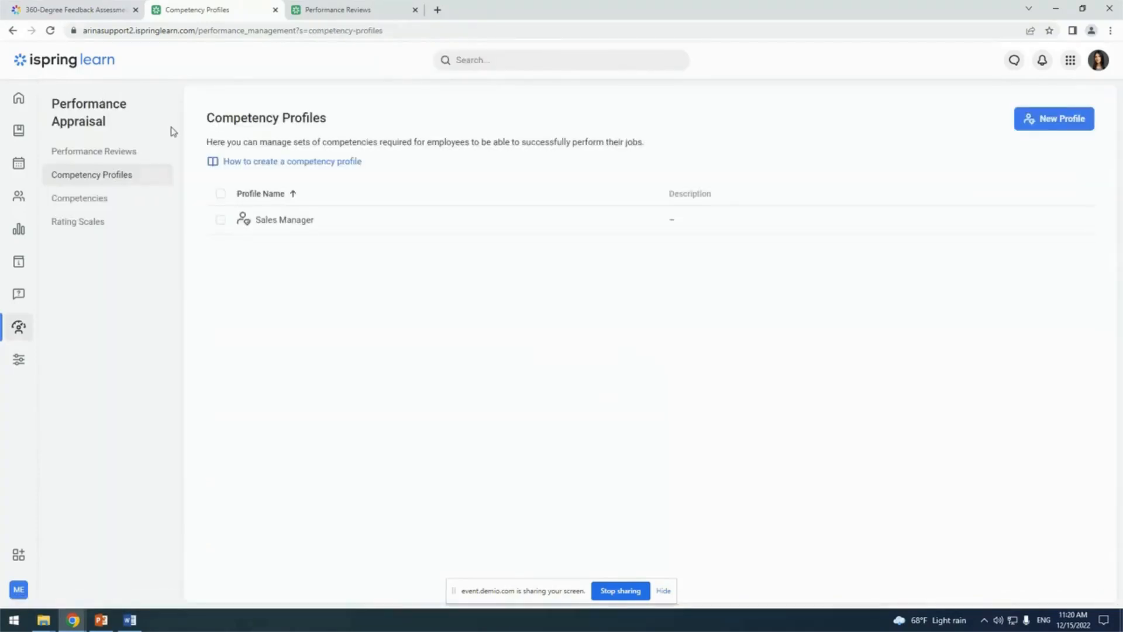
left_click(354, 228)
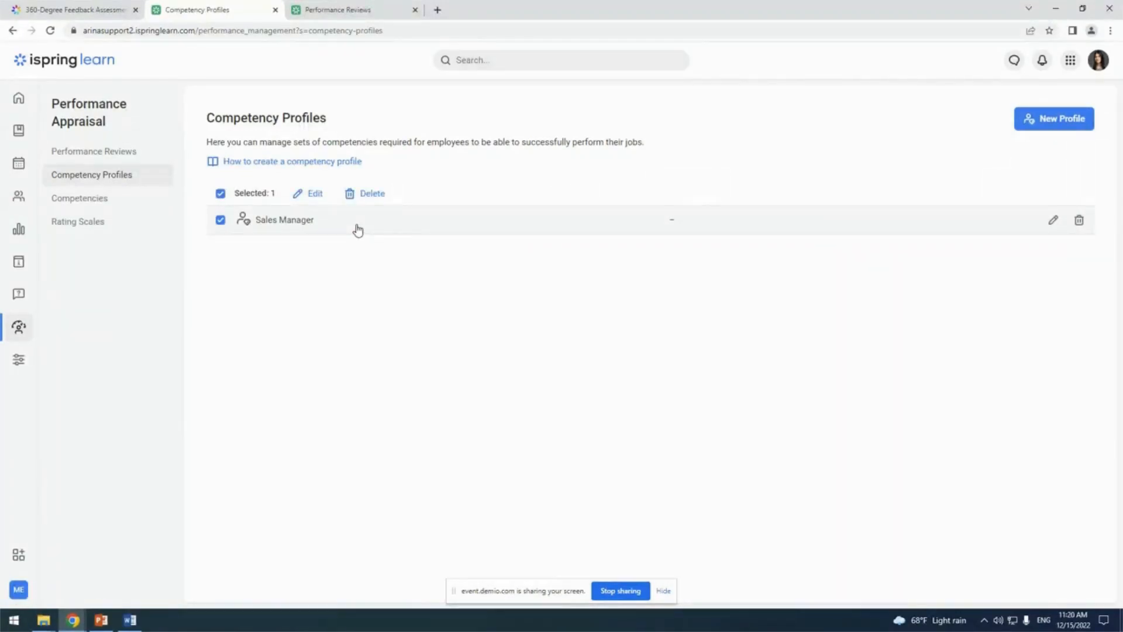
left_click(358, 229)
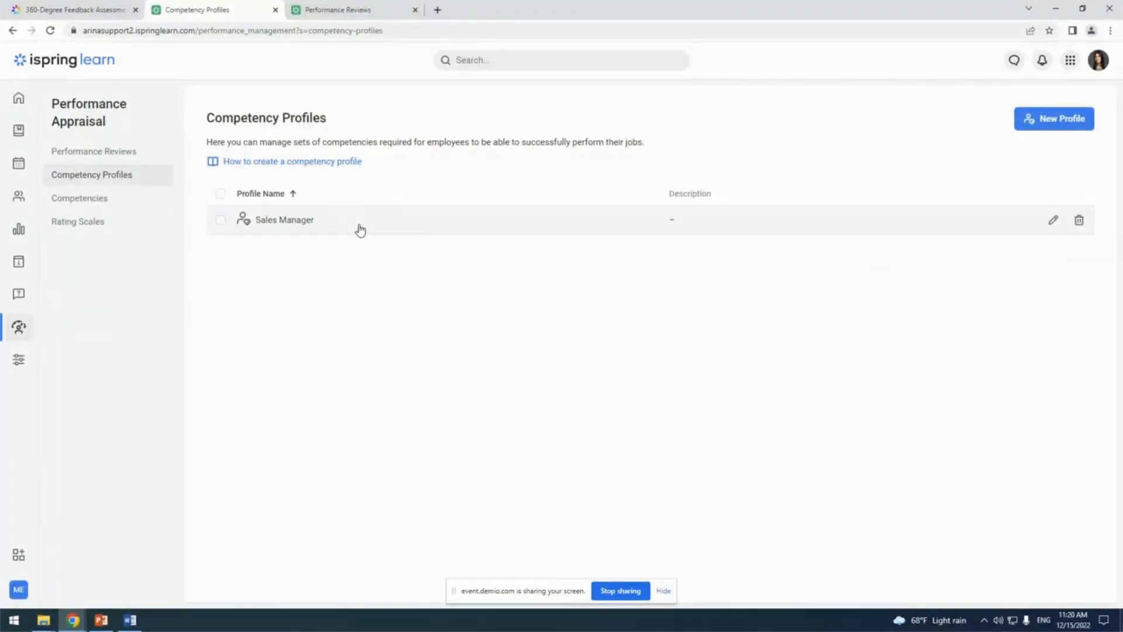
left_click(361, 229)
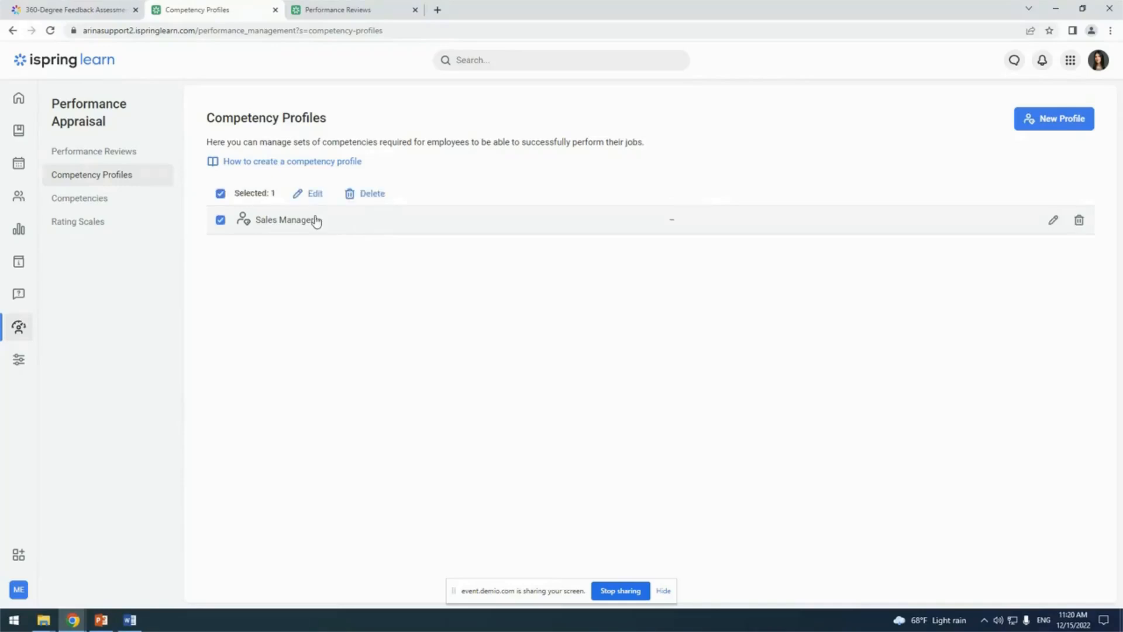
left_click(314, 193)
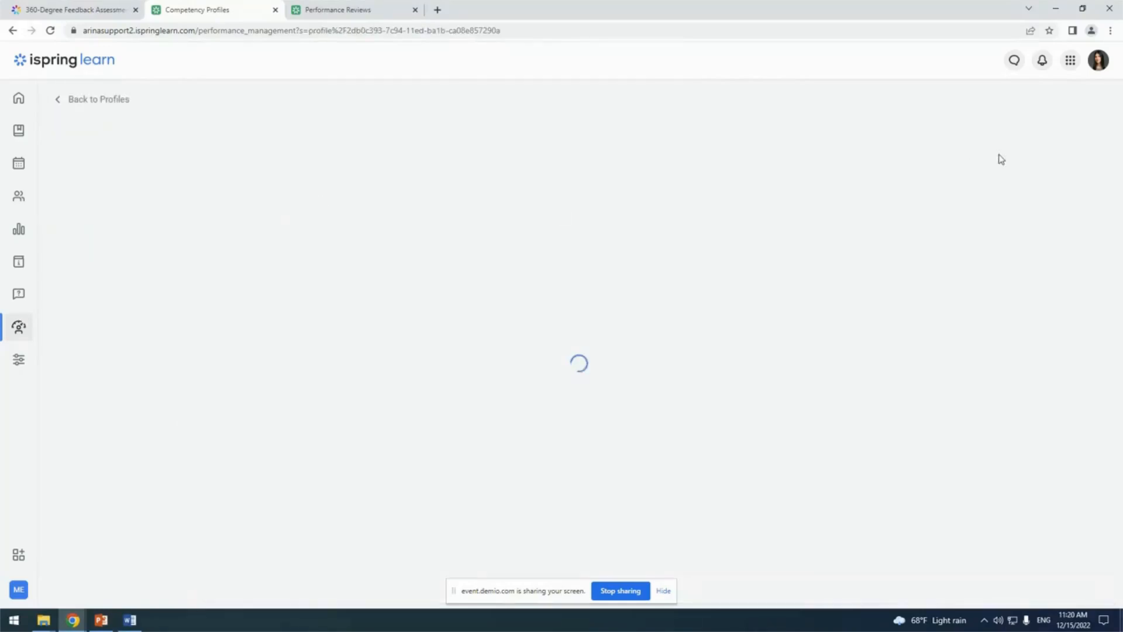
left_click(117, 99)
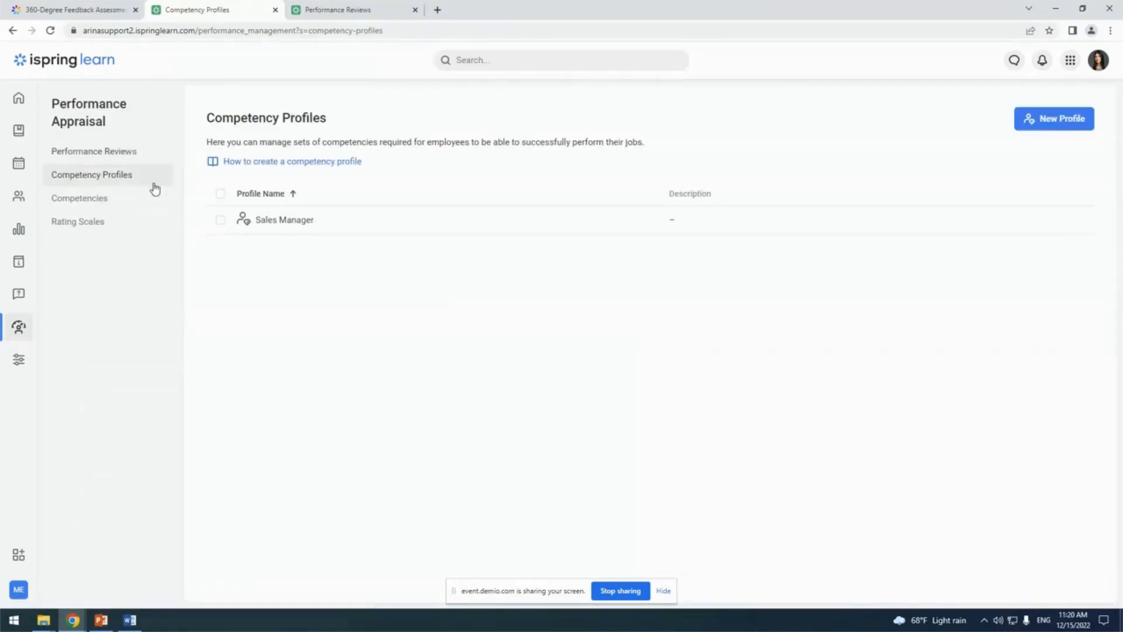
Go to the performance reviews and start a new review named "Sales Team Assessment"
left_click(127, 158)
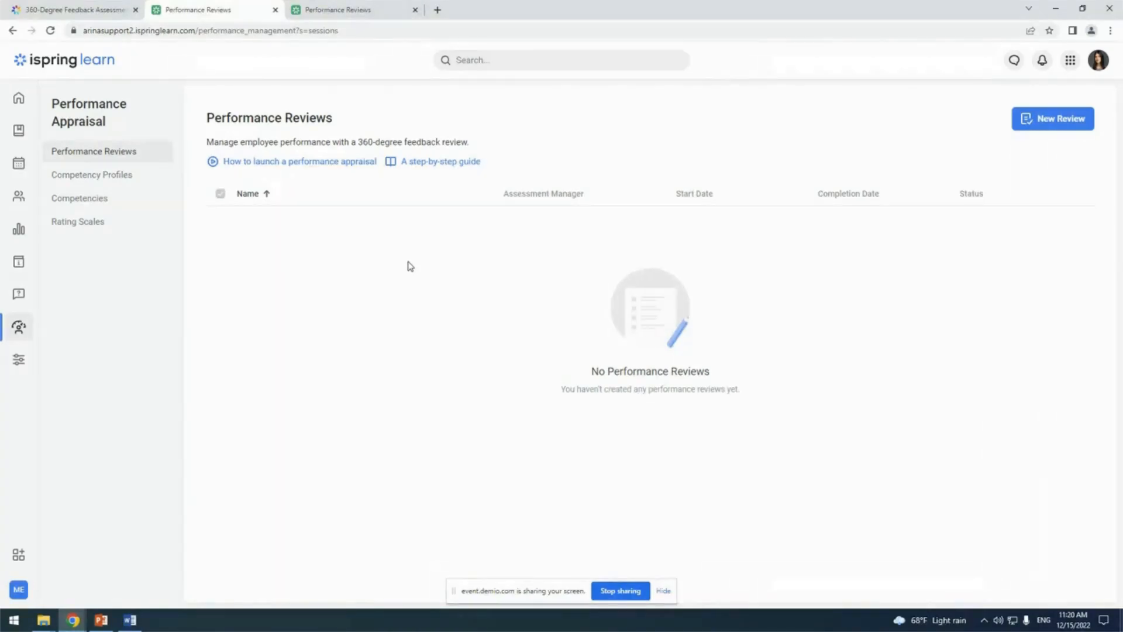
left_click(1051, 123)
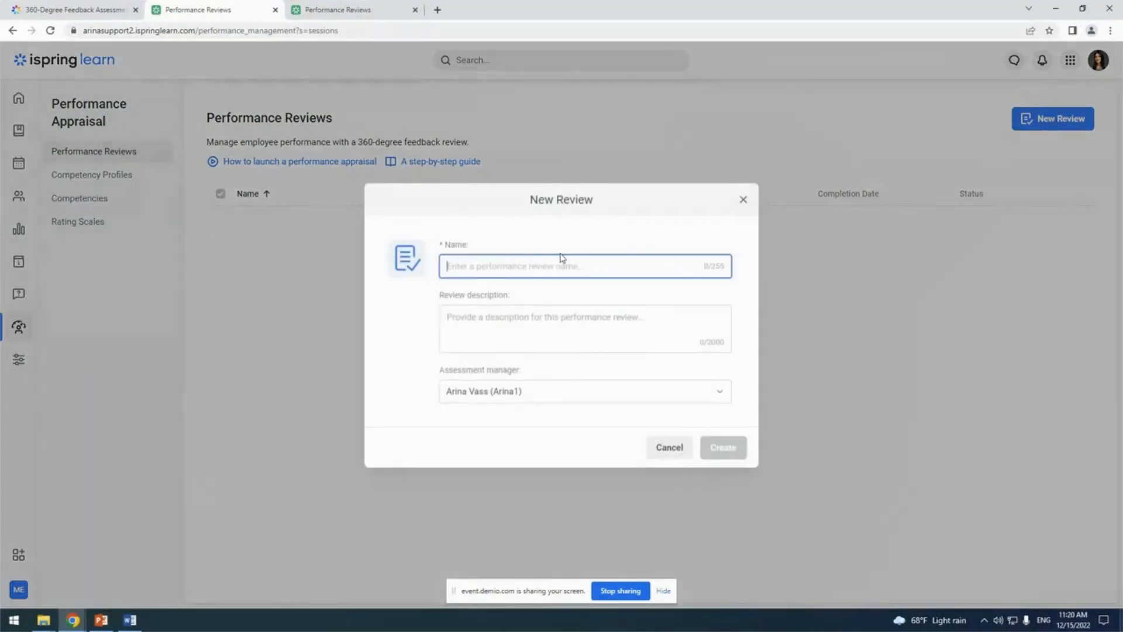
key("alt+Tab")
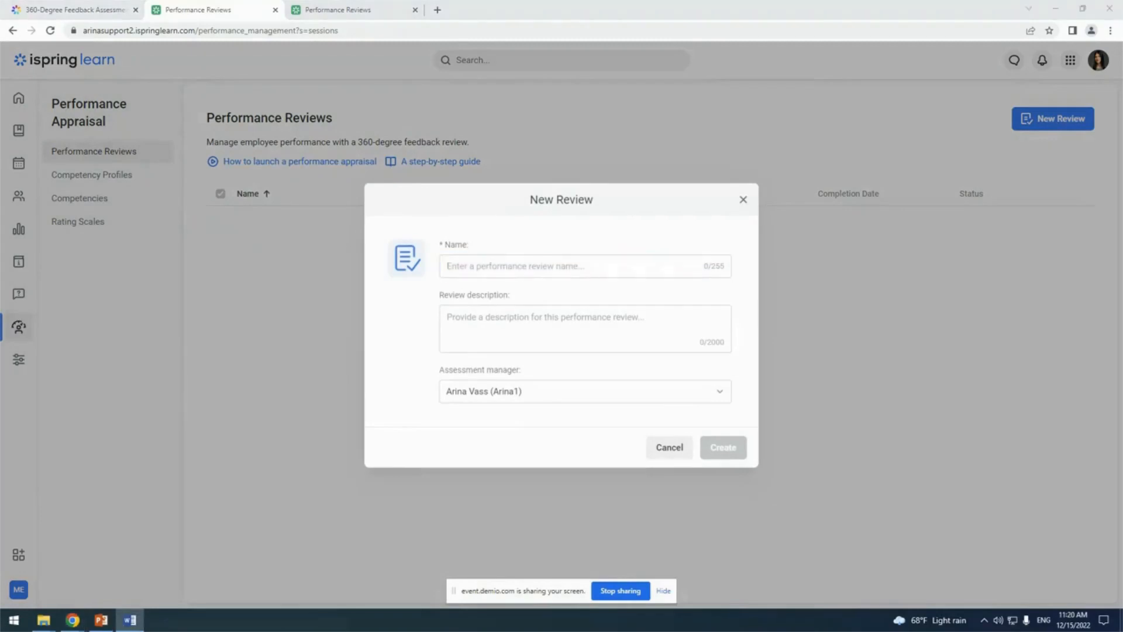
left_click(457, 257)
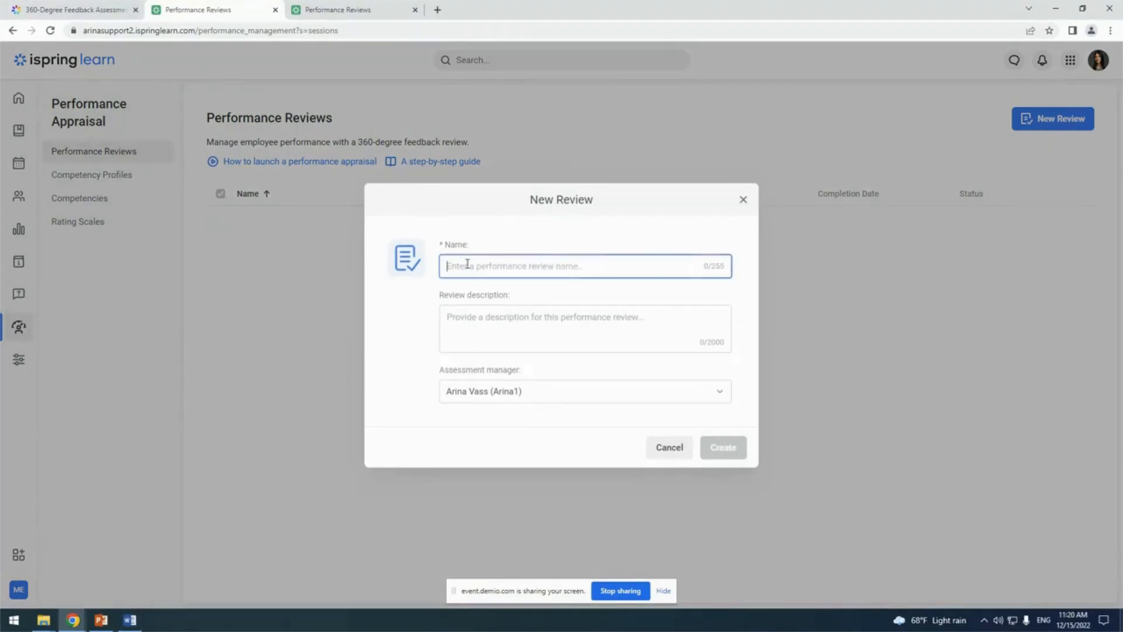
type("Sales Team Assessment")
Describe the review as "A Sales Team Assessment is a quarterly evaluation where supervisors and peers evaluate each other and their surroundings.", keep its manager and create it
key("alt+Tab")
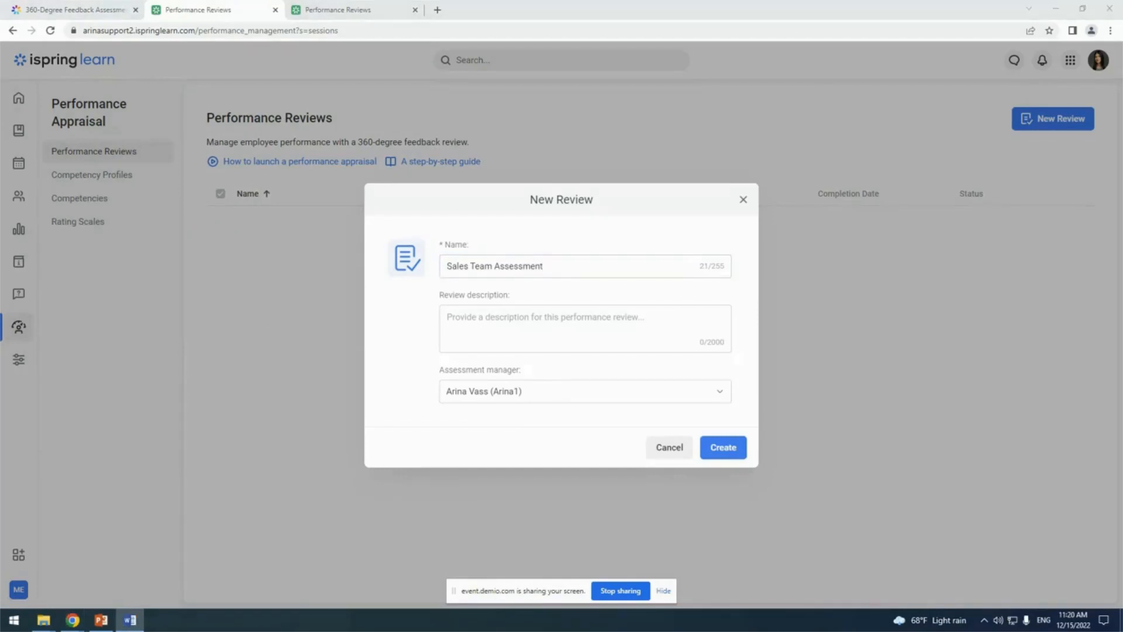
left_click(531, 318)
type("A Sales Team Assessment is a quarterly evaluation where supervisors and peers evaluate each other and their surroundings.")
left_click(559, 398)
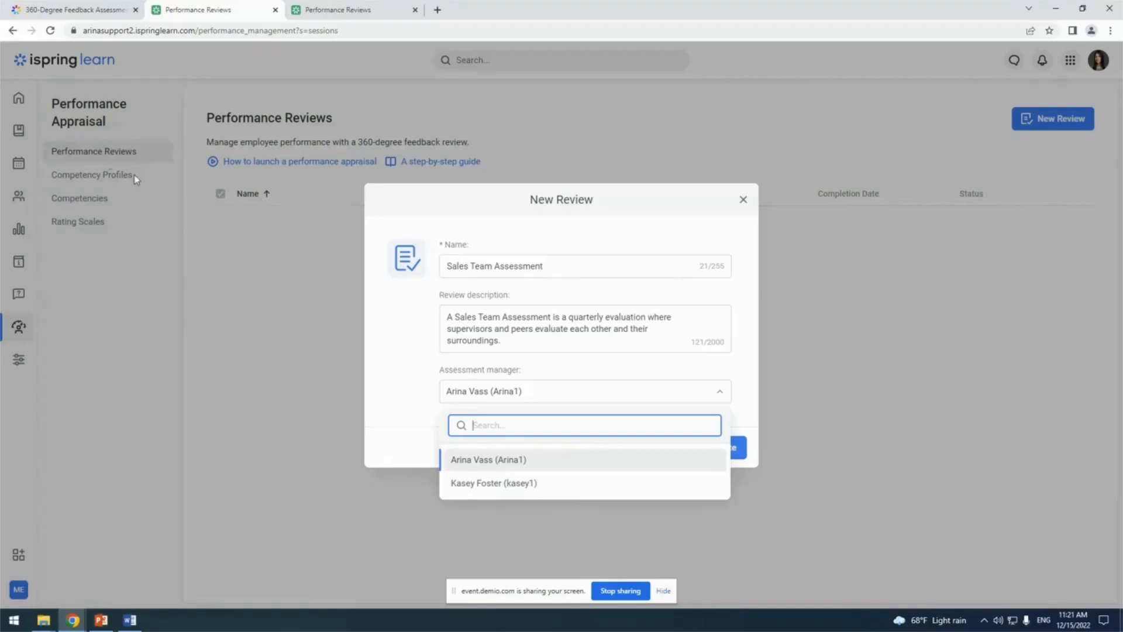
left_click(526, 465)
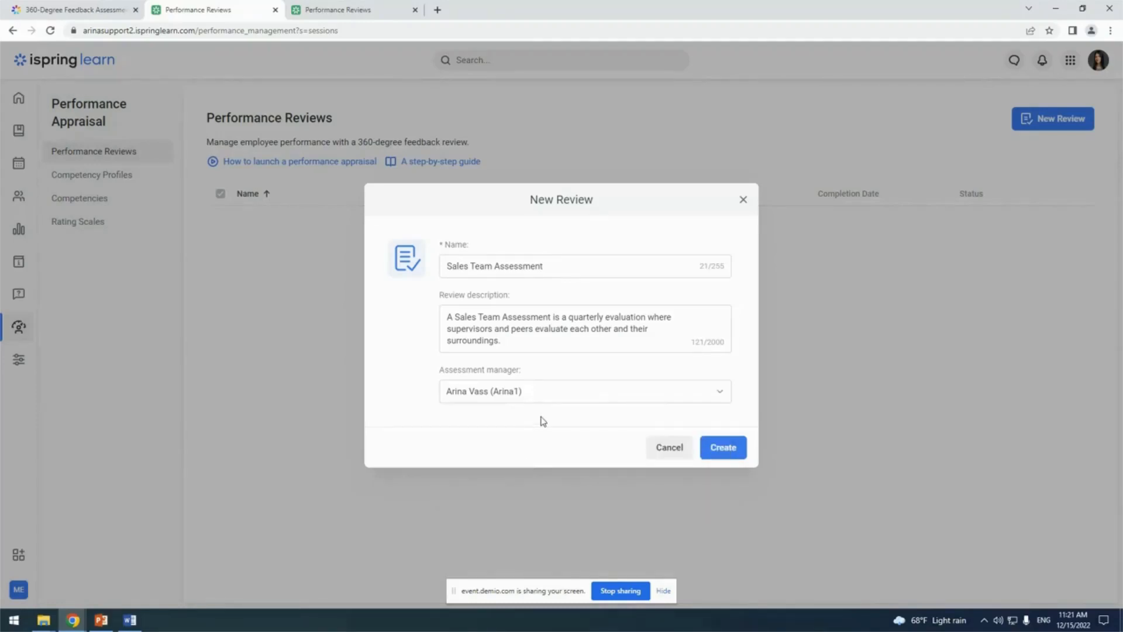
left_click(734, 447)
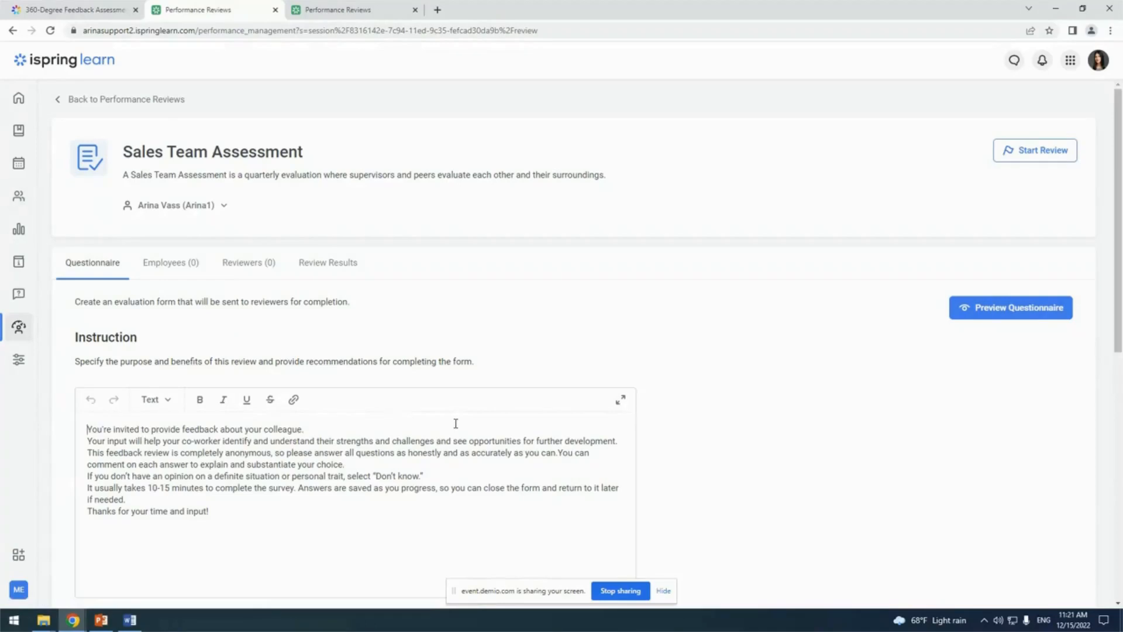
Choose Sales Manager as the competency profile to evaluate in the Sales Team Assessment questionnaire
scroll(427, 322, "down", 2)
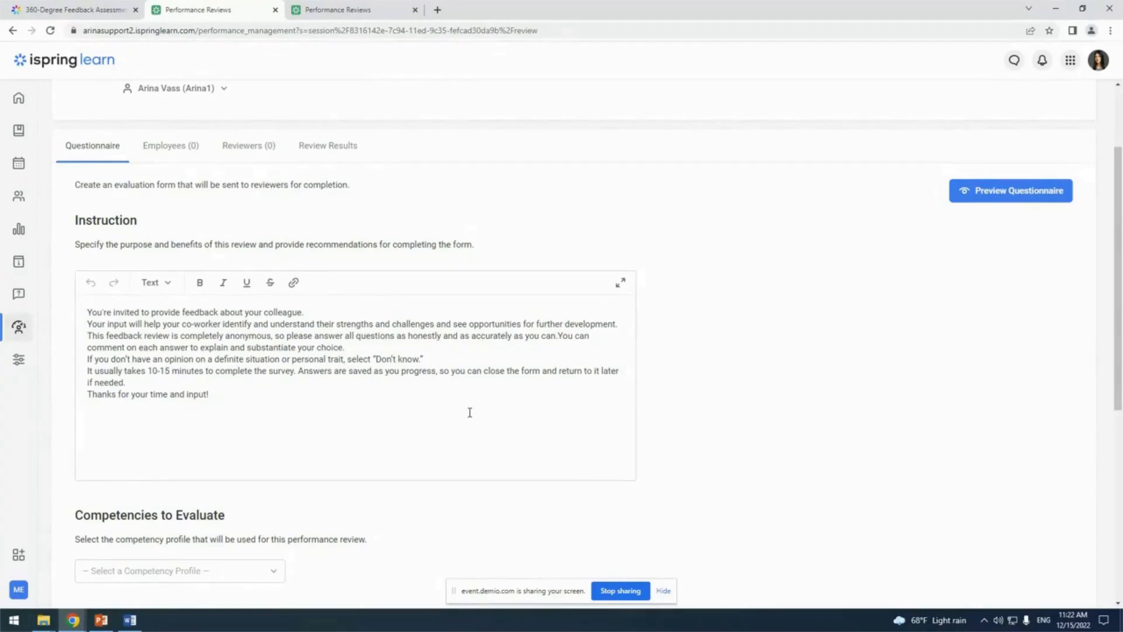
scroll(470, 412, "down", 3)
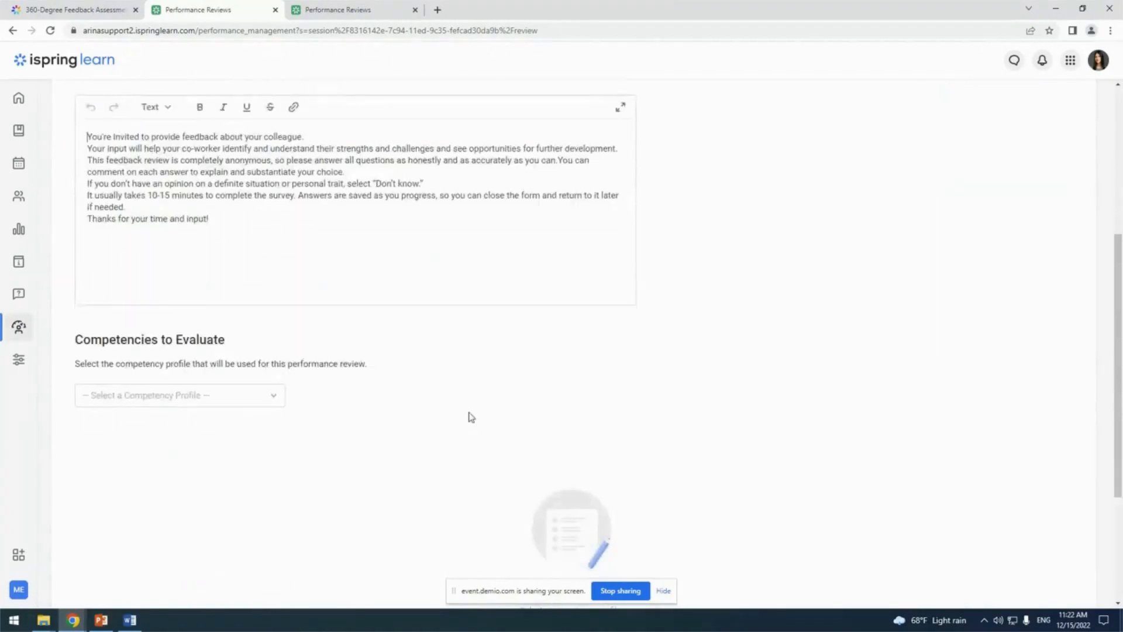
scroll(472, 417, "down", 1)
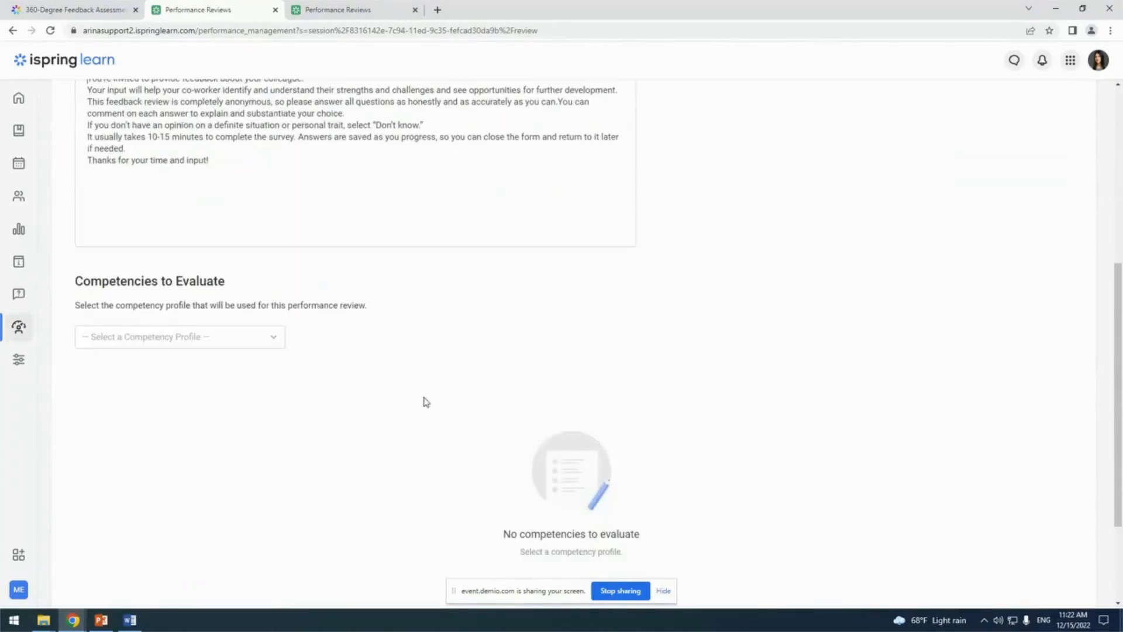
left_click(221, 347)
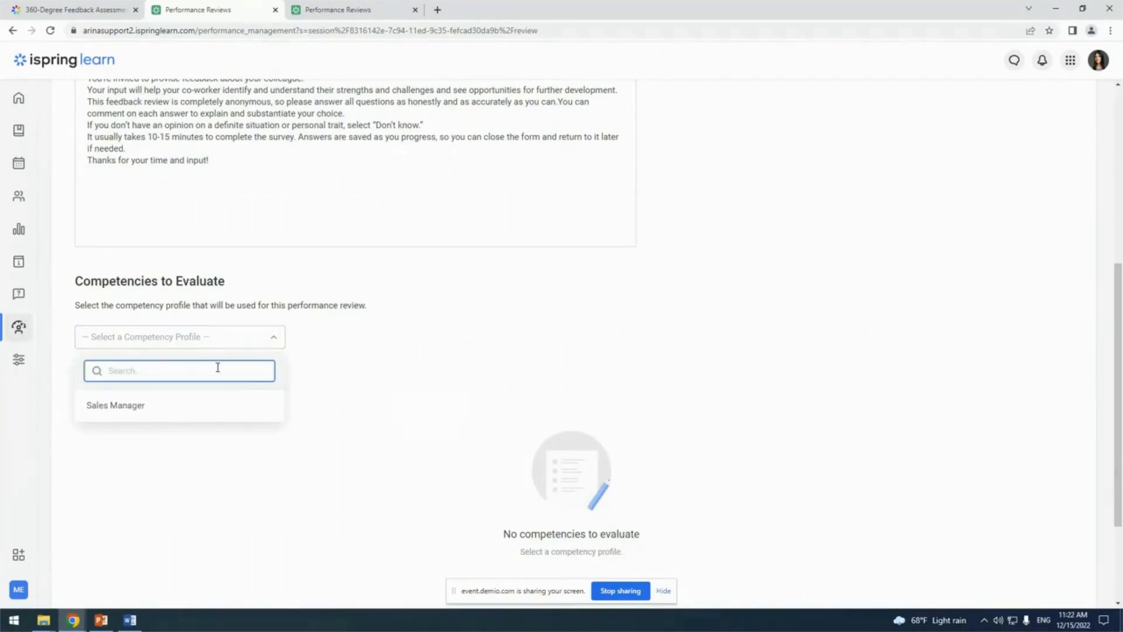
left_click(191, 411)
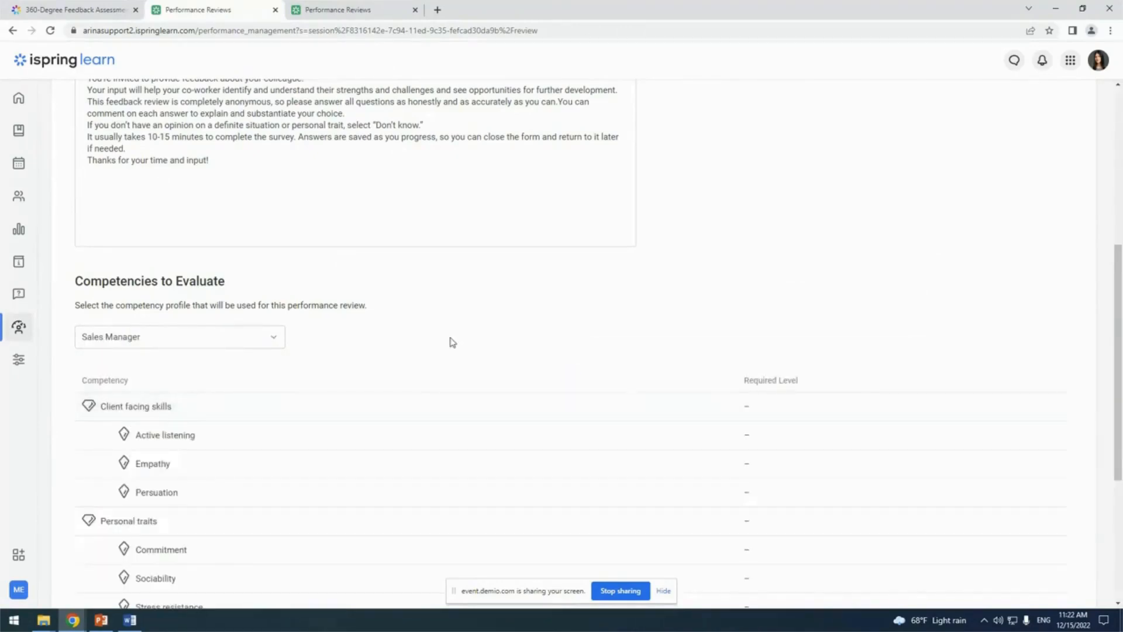
Add the open-ended question "Thinking about the employee you are evaluating where do you see the areas of opportunity for improvement?" to the questionnaire
scroll(451, 343, "down", 3)
scroll(741, 254, "down", 2)
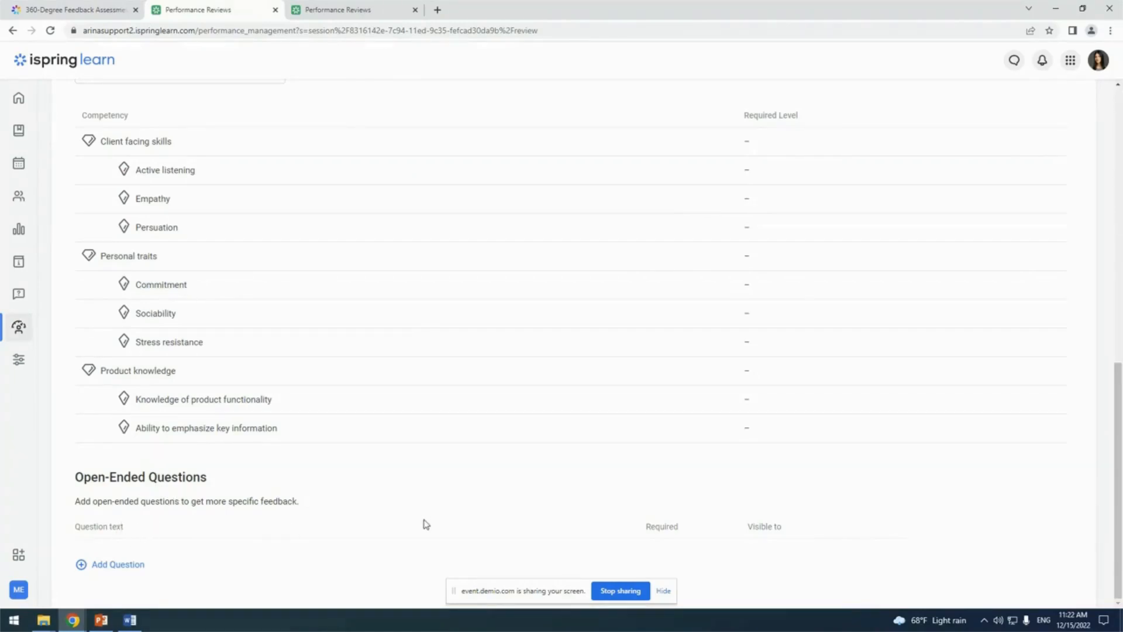
key("alt+Tab")
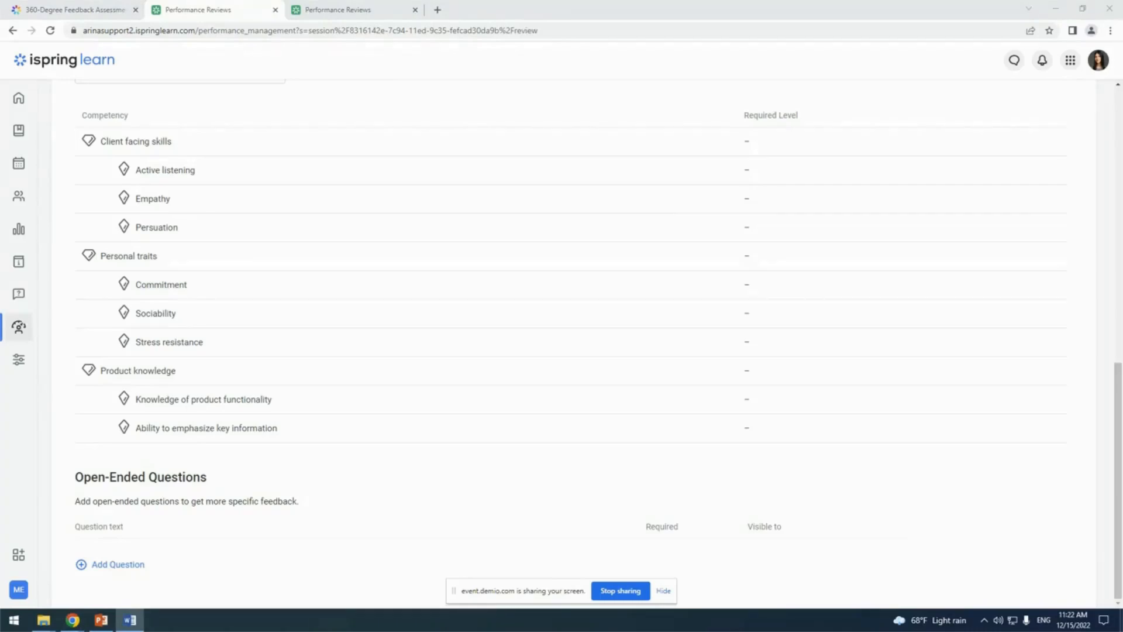
left_click(114, 564)
type("Thinking about the employee you are evaluating where do you see the areas of opportunity for improvement?")
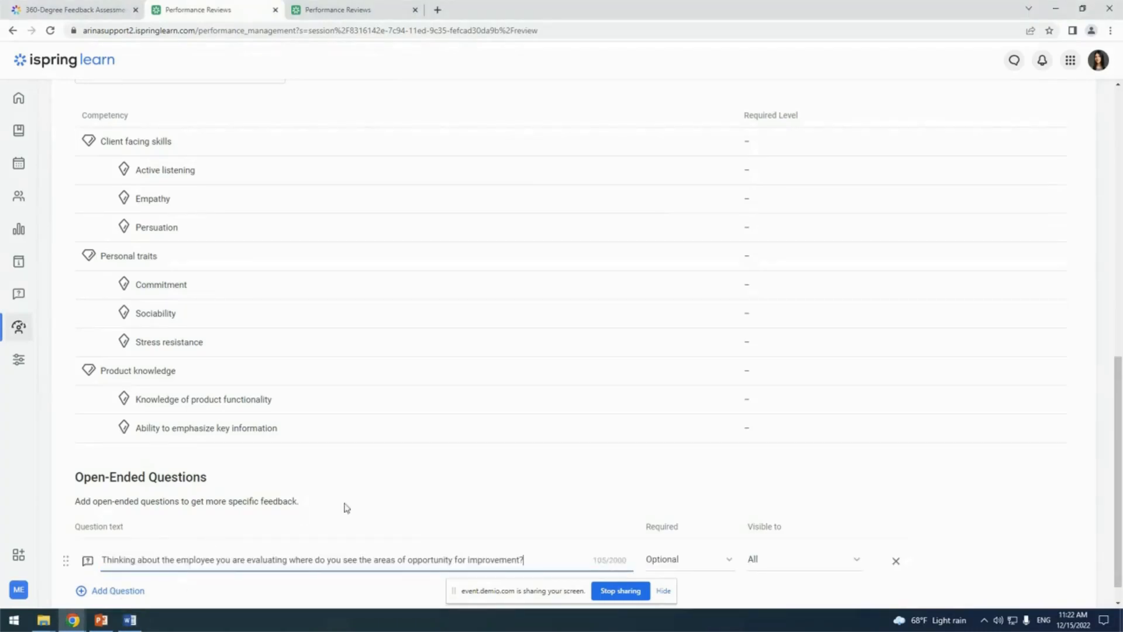
left_click(348, 474)
scroll(351, 474, "down", 1)
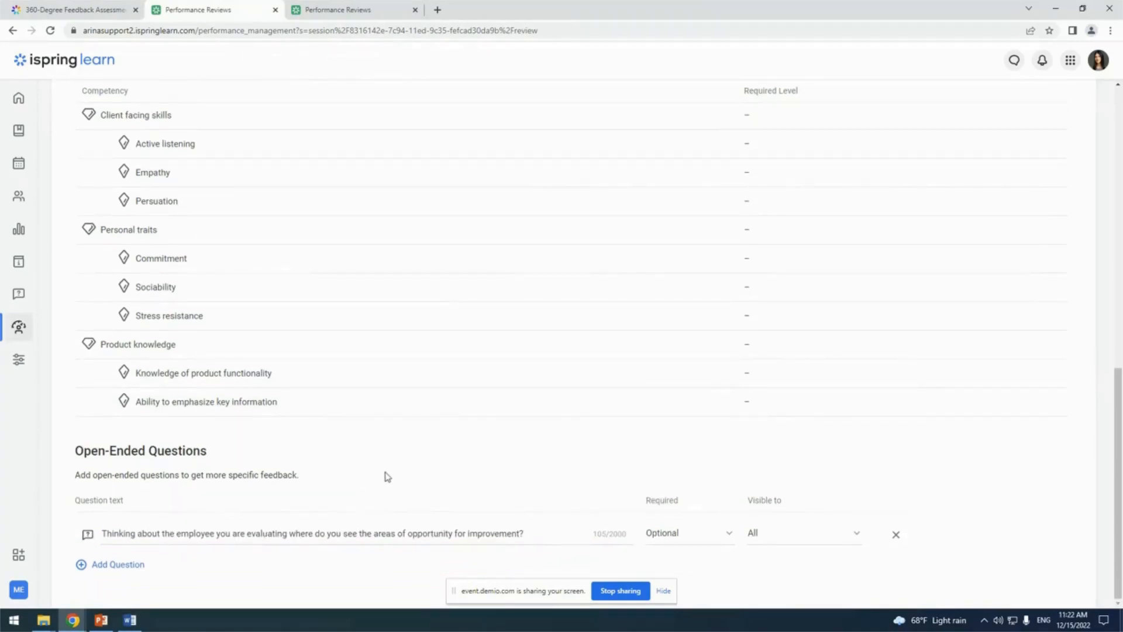
Examine the required and visibility options of the open-ended question, leaving it Optional and visible to All
left_click(720, 541)
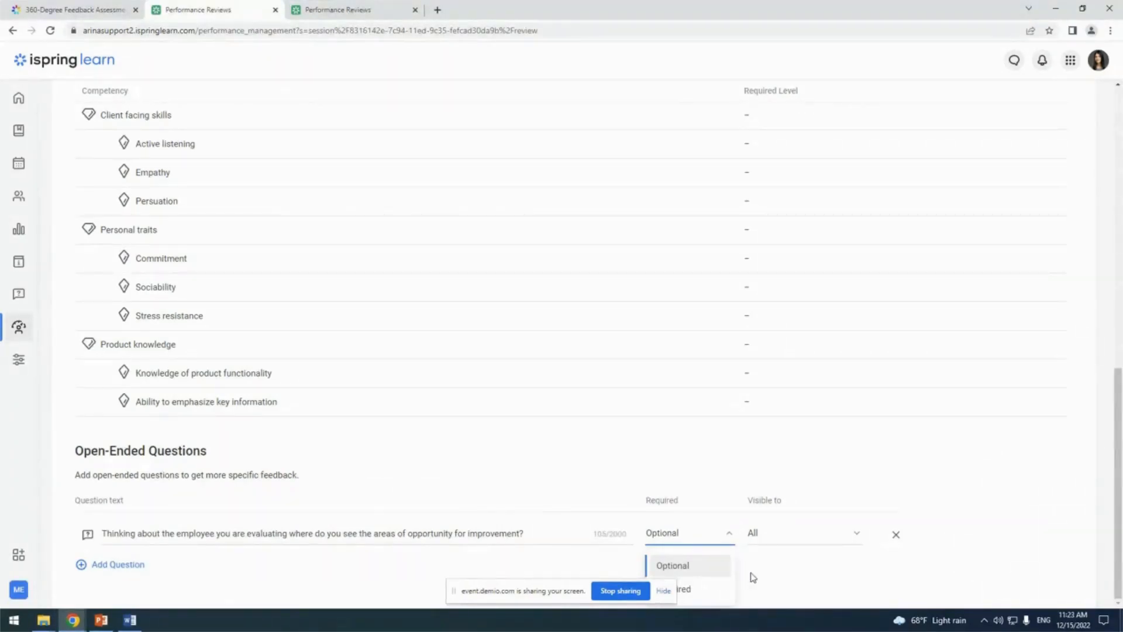
left_click(770, 535)
left_click(770, 536)
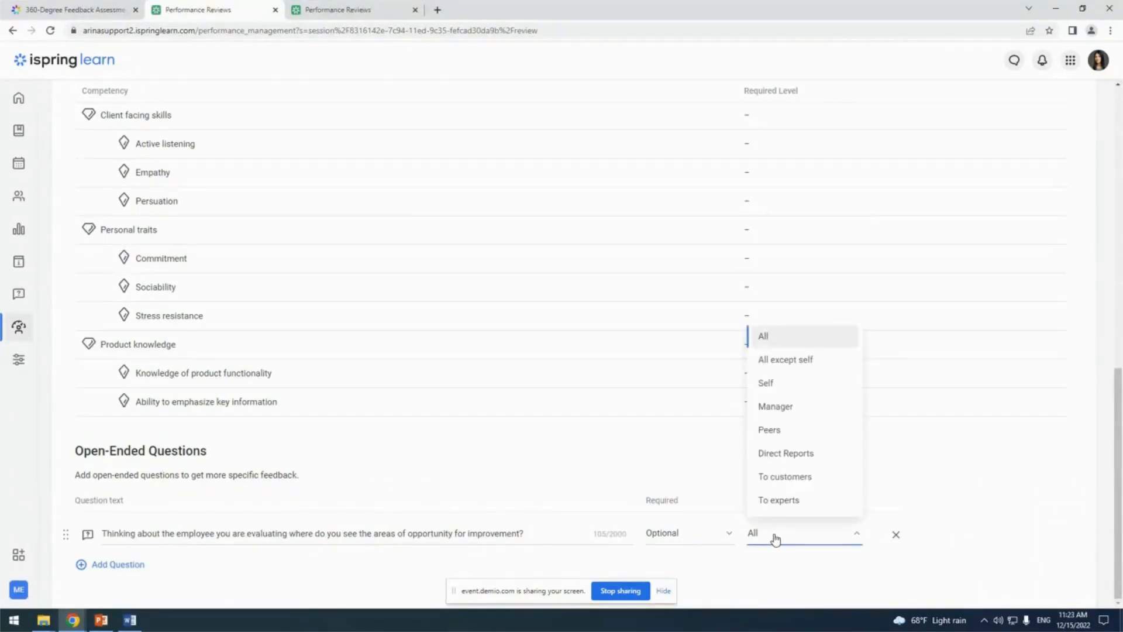
left_click(776, 538)
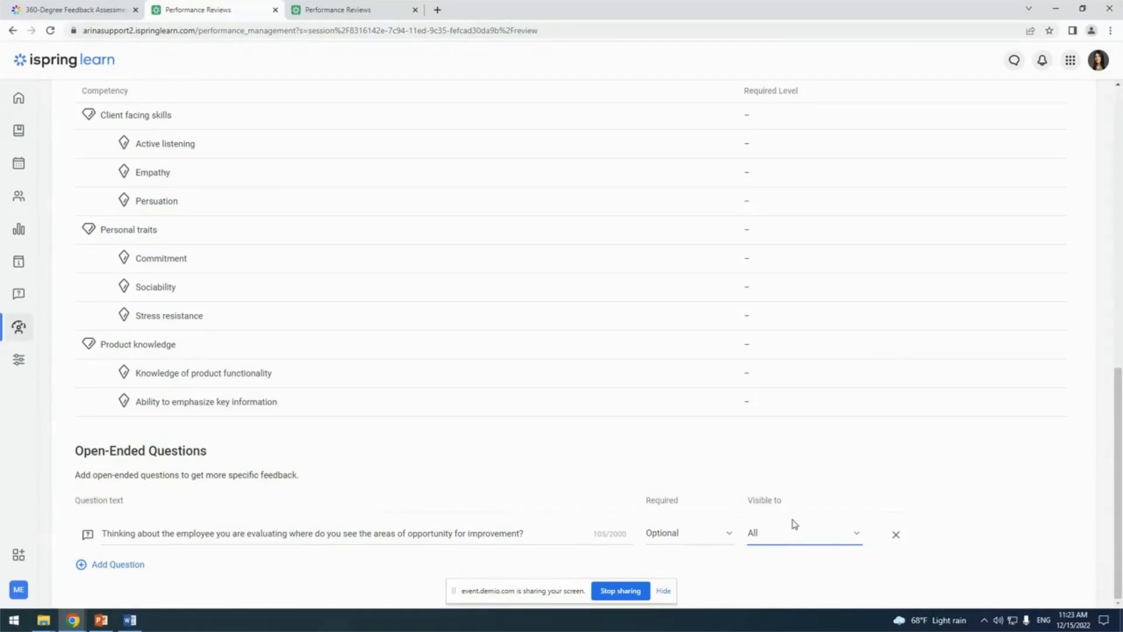
Preview the questionnaire and examine its instruction and the Client facing skills section
left_click_drag(1121, 382, 1121, 174)
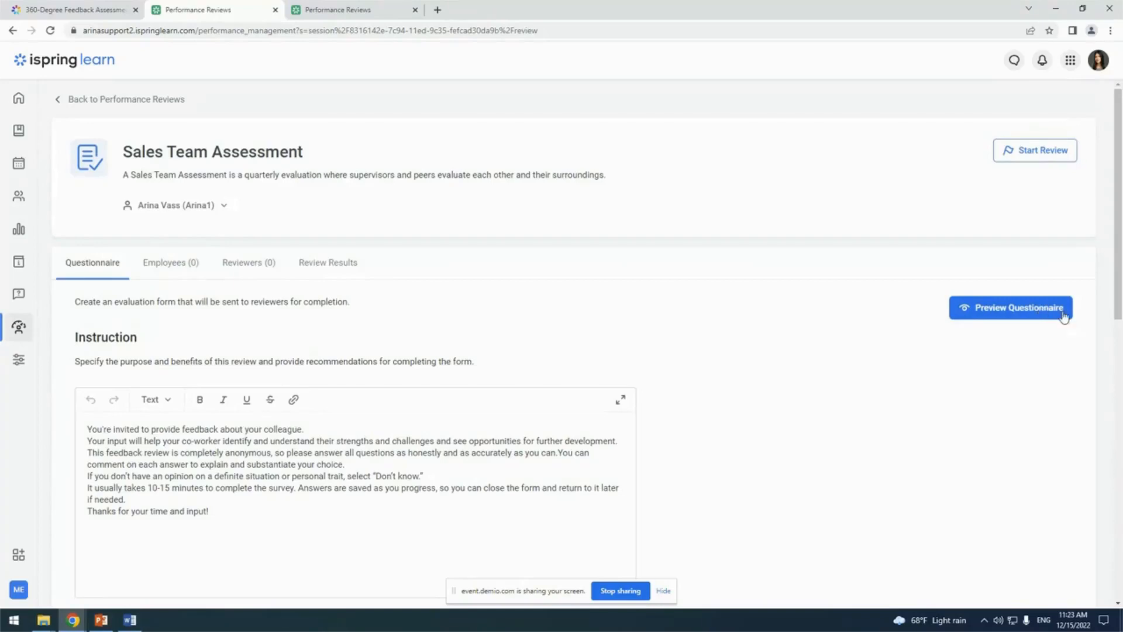
left_click(998, 310)
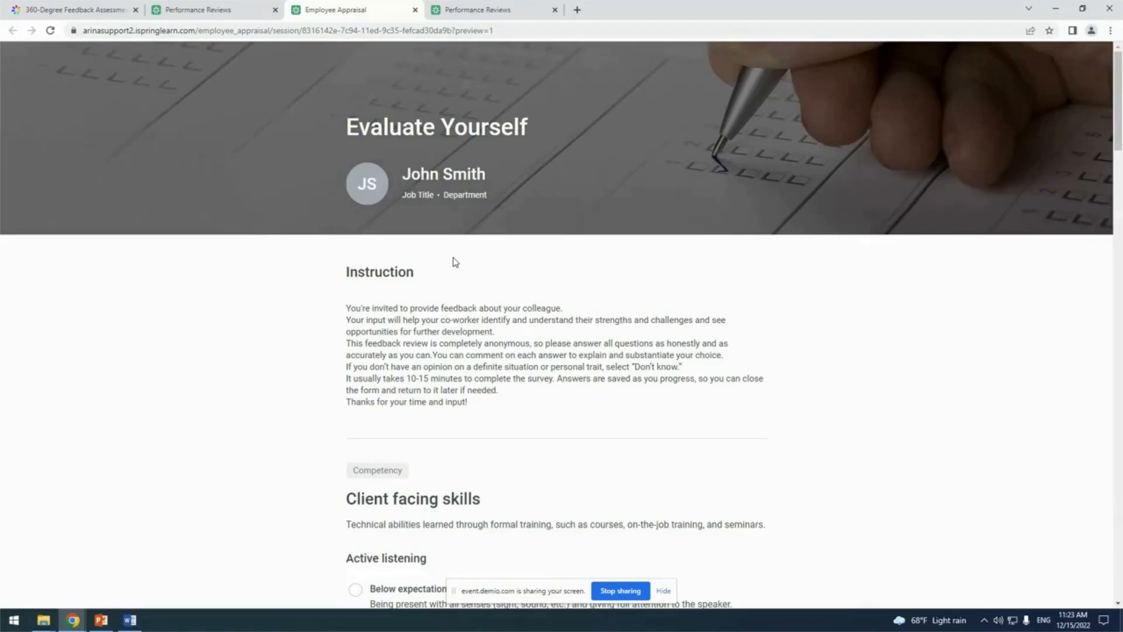
scroll(498, 263, "down", 3)
scroll(539, 257, "down", 2)
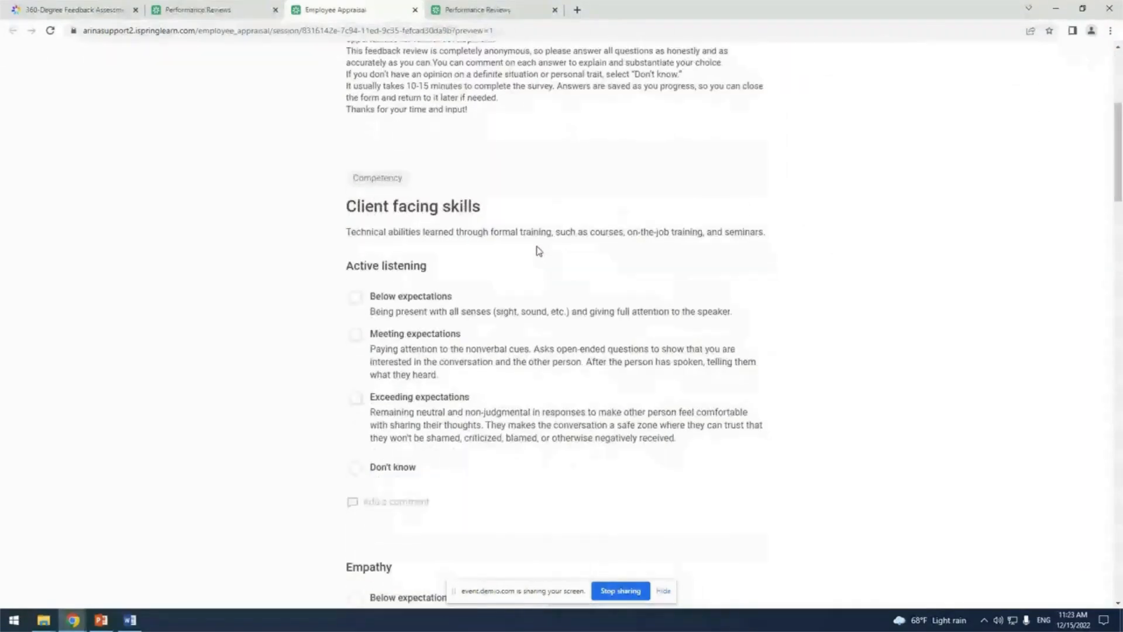
scroll(539, 251, "down", 1)
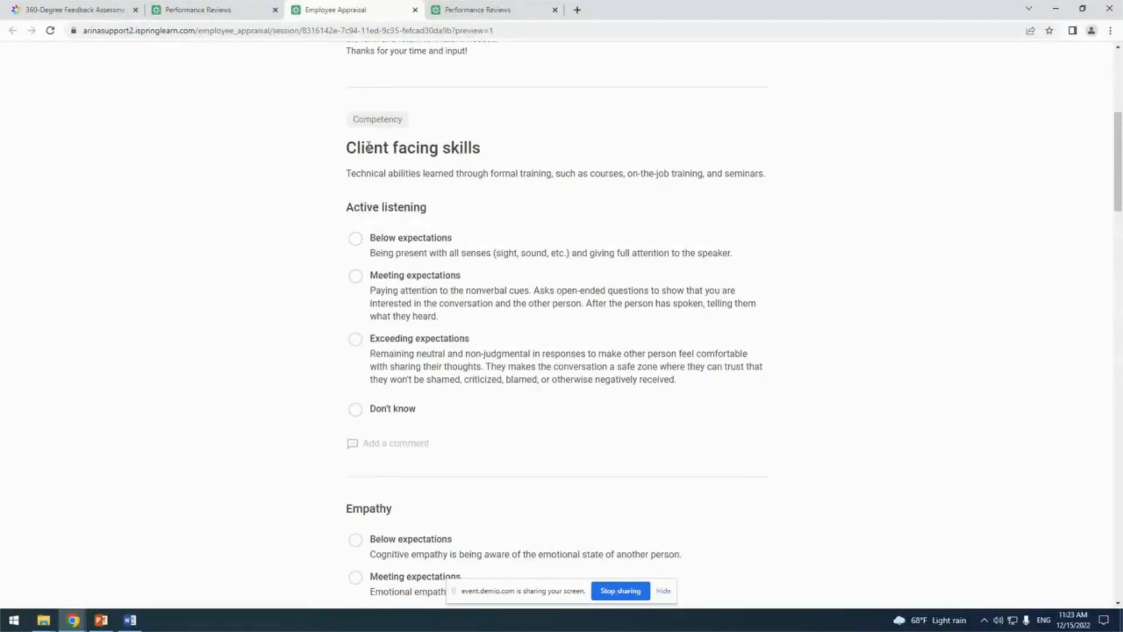
scroll(454, 151, "down", 2)
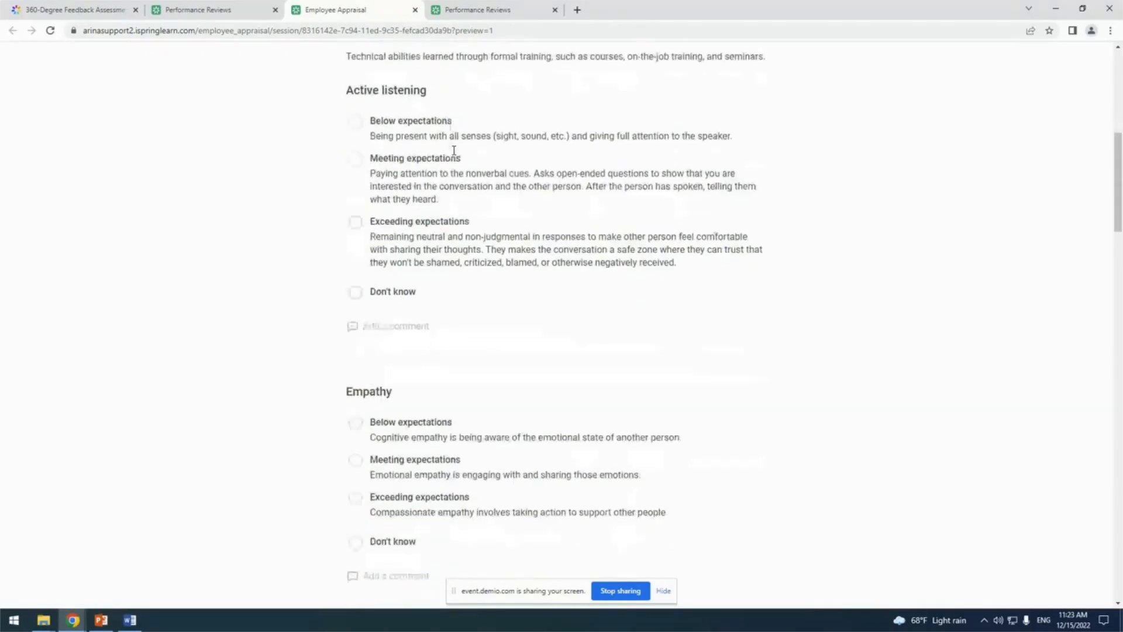
Try out the preview by rating Active listening, Empathy as Meeting expectations and Persuation as Below expectations
left_click(416, 175)
scroll(415, 175, "down", 3)
left_click(418, 288)
scroll(418, 288, "down", 3)
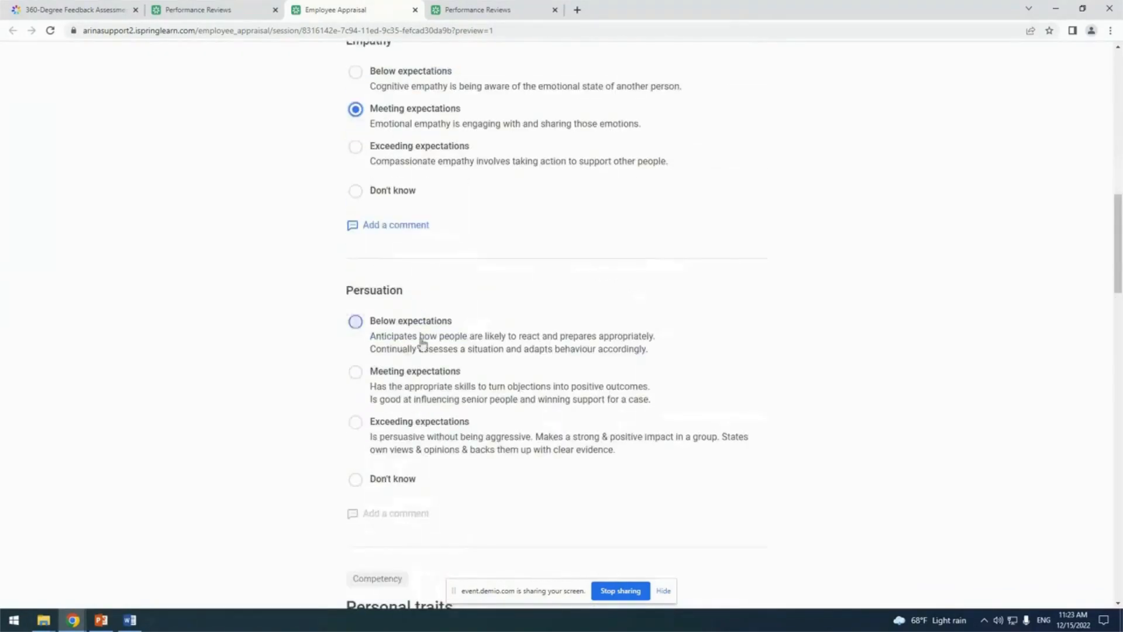
left_click(423, 344)
Answer Don't know for Commitment in the preview, and close the preview without saving the trial answers
scroll(423, 343, "down", 5)
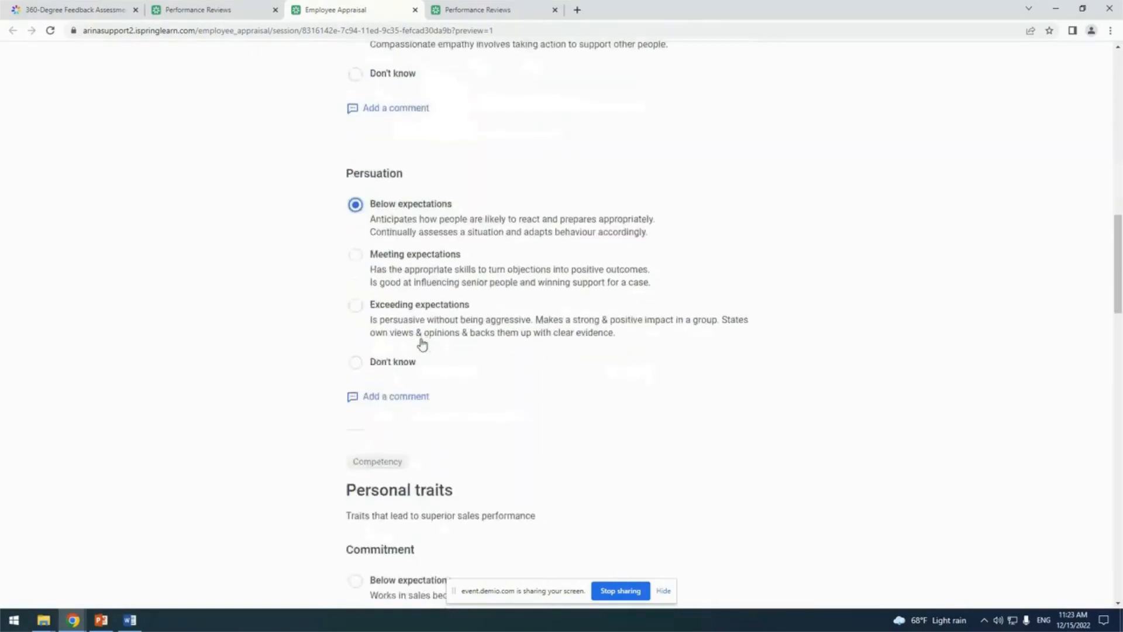
scroll(421, 339, "down", 2)
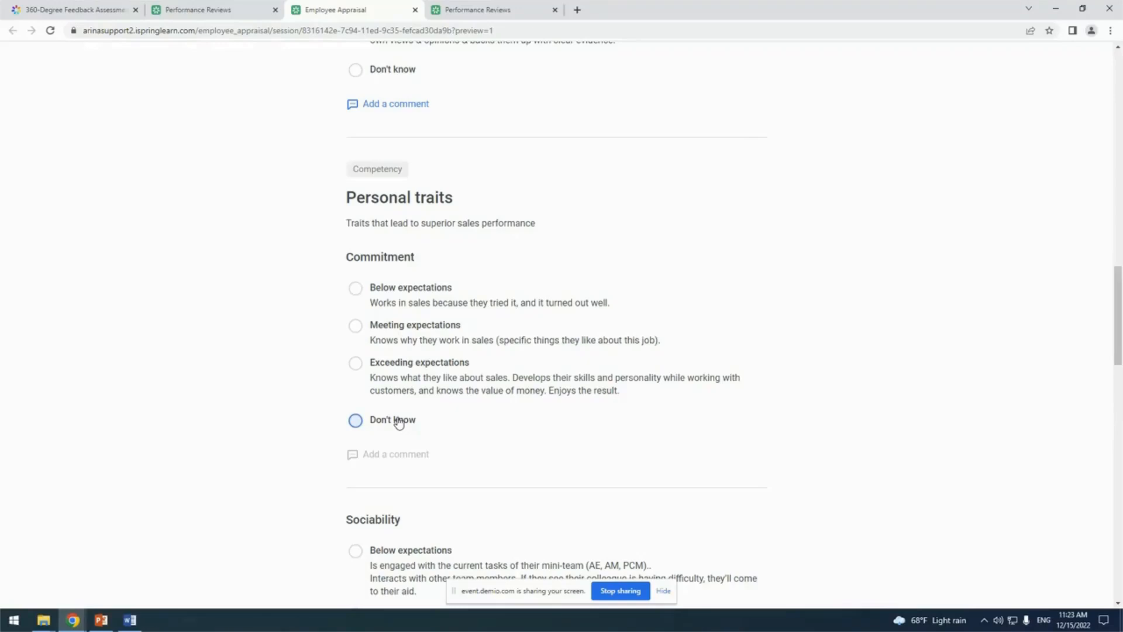
left_click(399, 422)
scroll(945, 408, "down", 4)
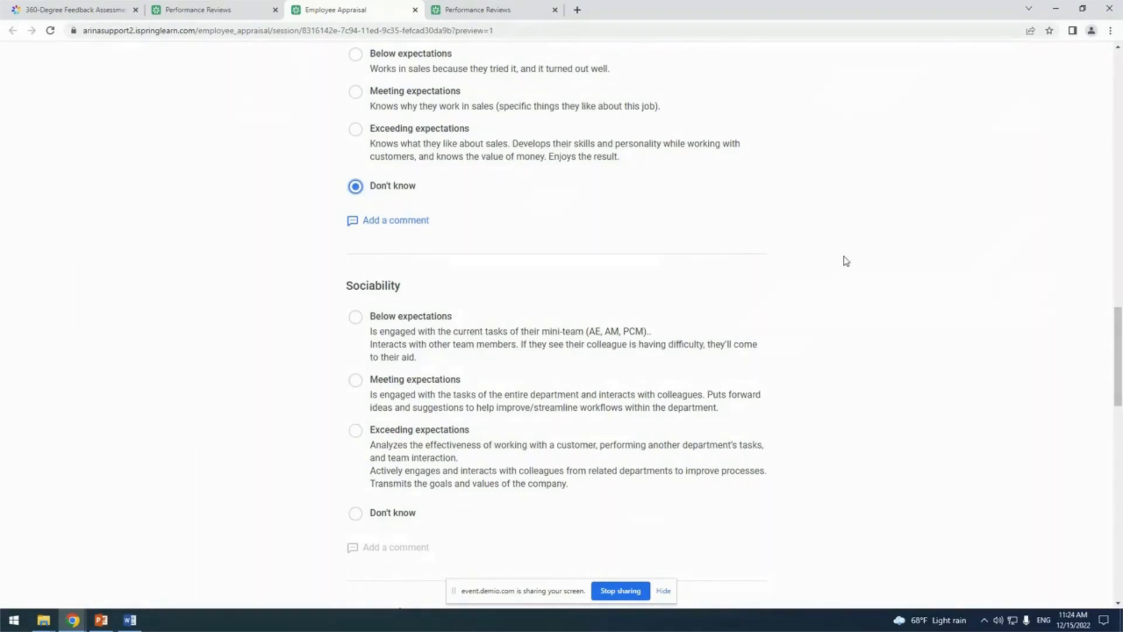
left_click(416, 10)
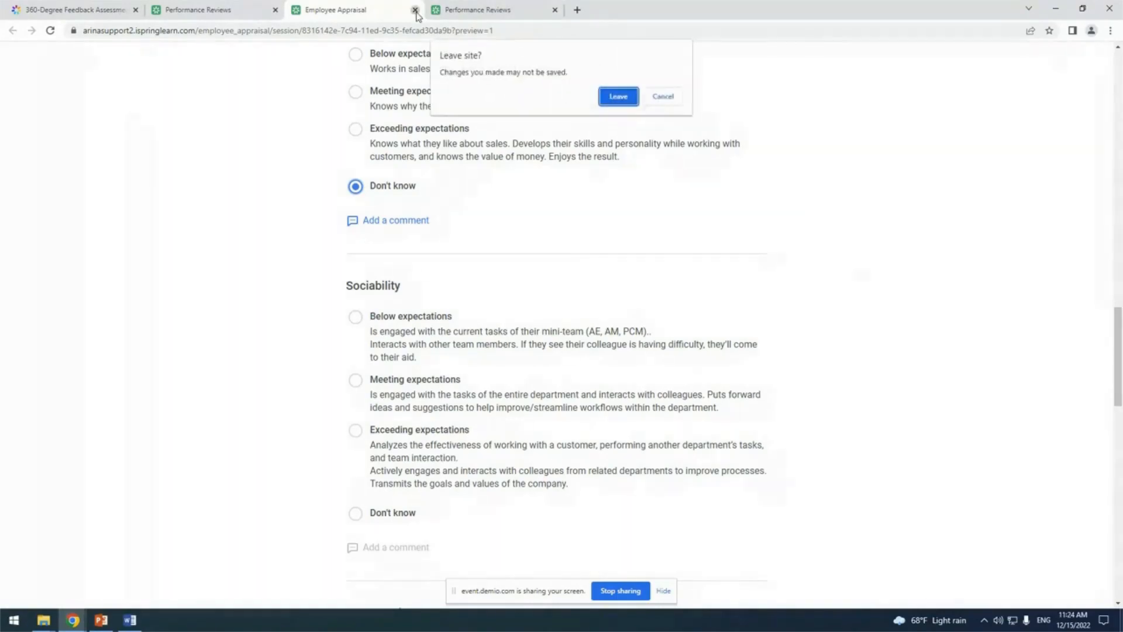
left_click(616, 98)
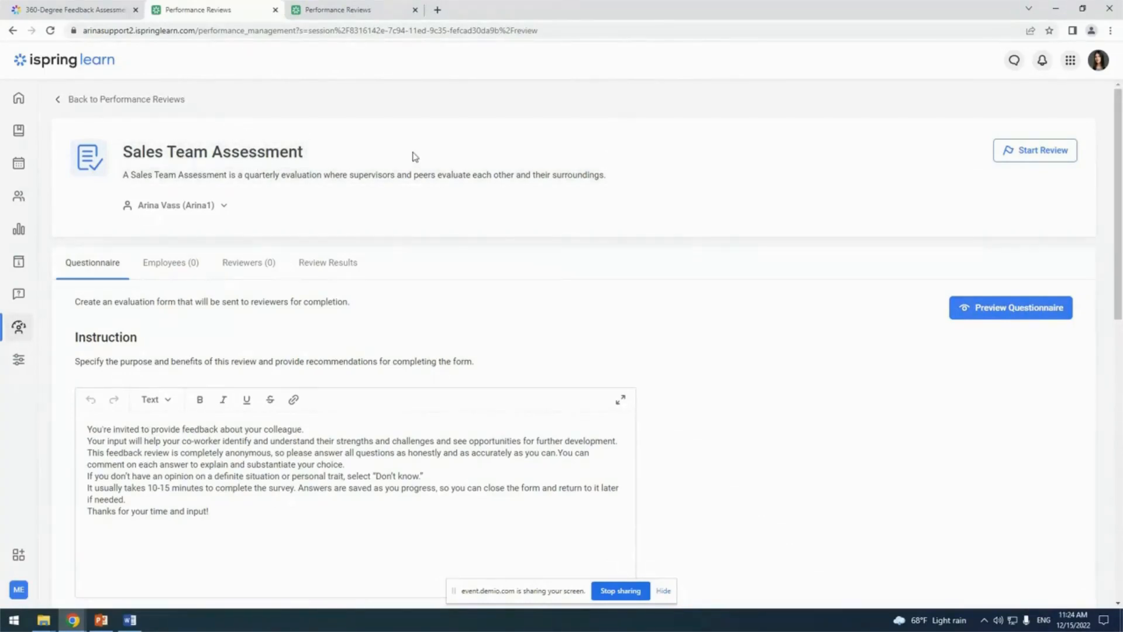
Select all employees of the Sales Team department as the people evaluated in the Sales Team Assessment
left_click(176, 267)
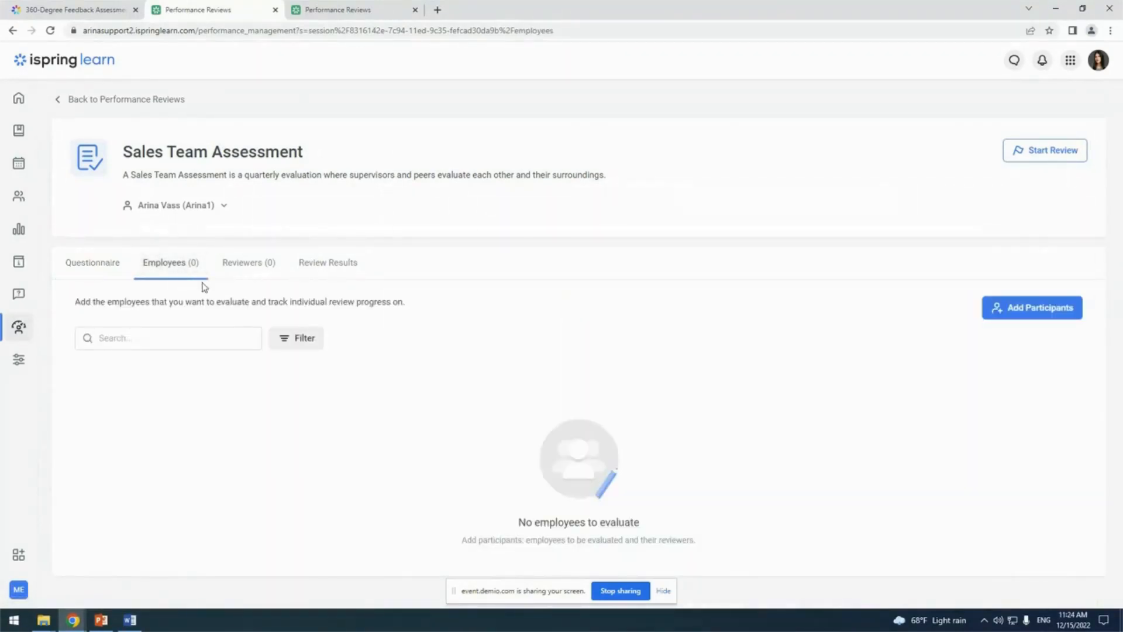
left_click(1030, 318)
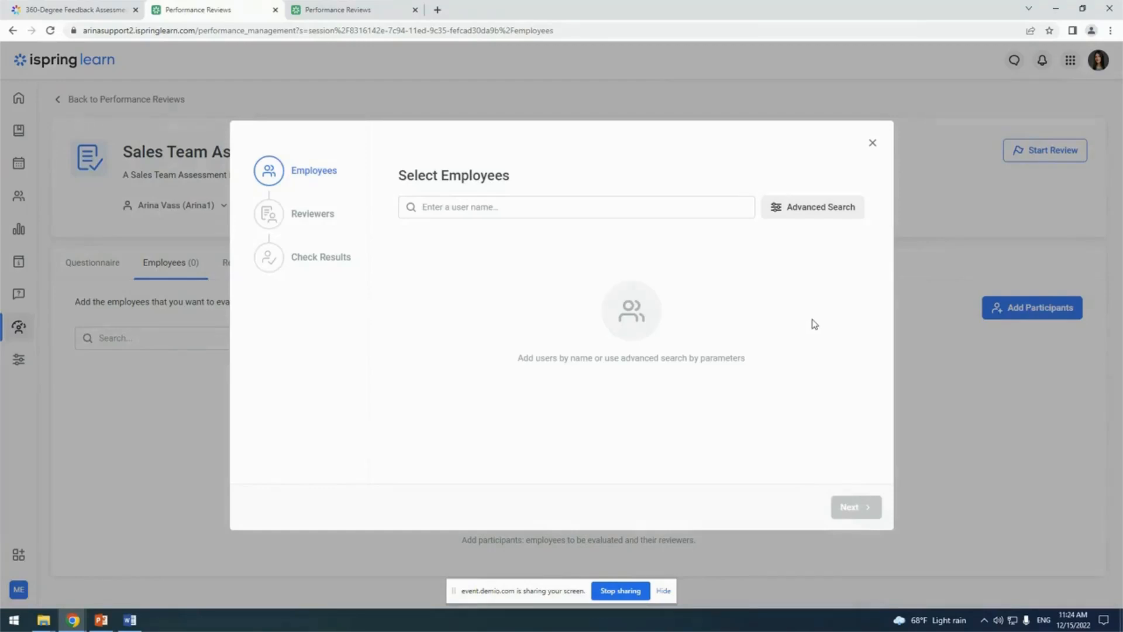
left_click(826, 214)
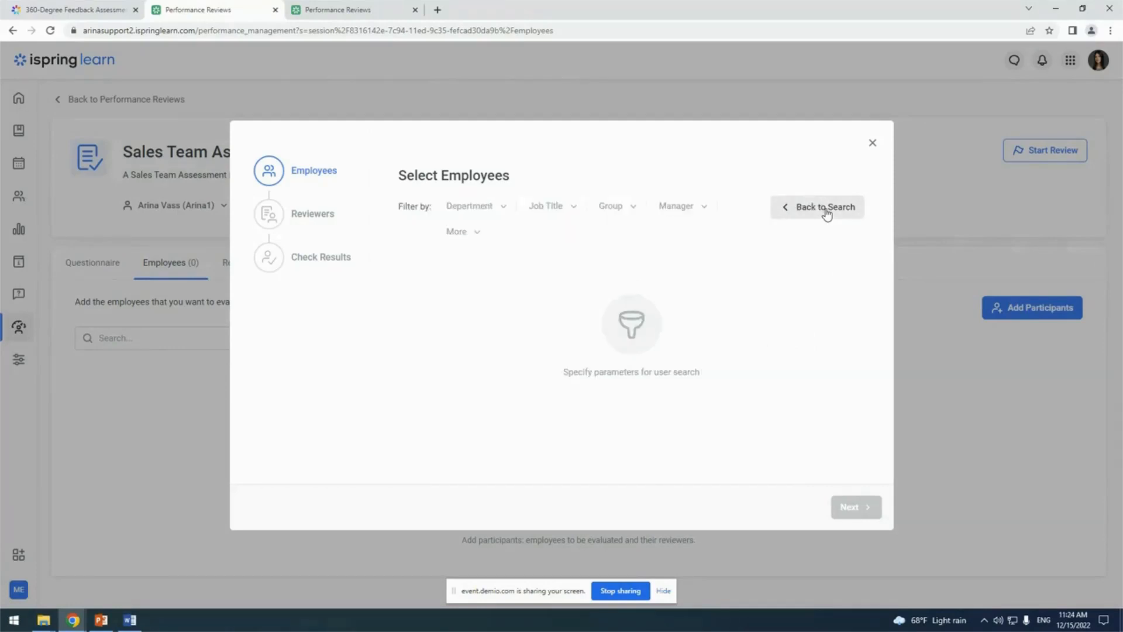
left_click(477, 211)
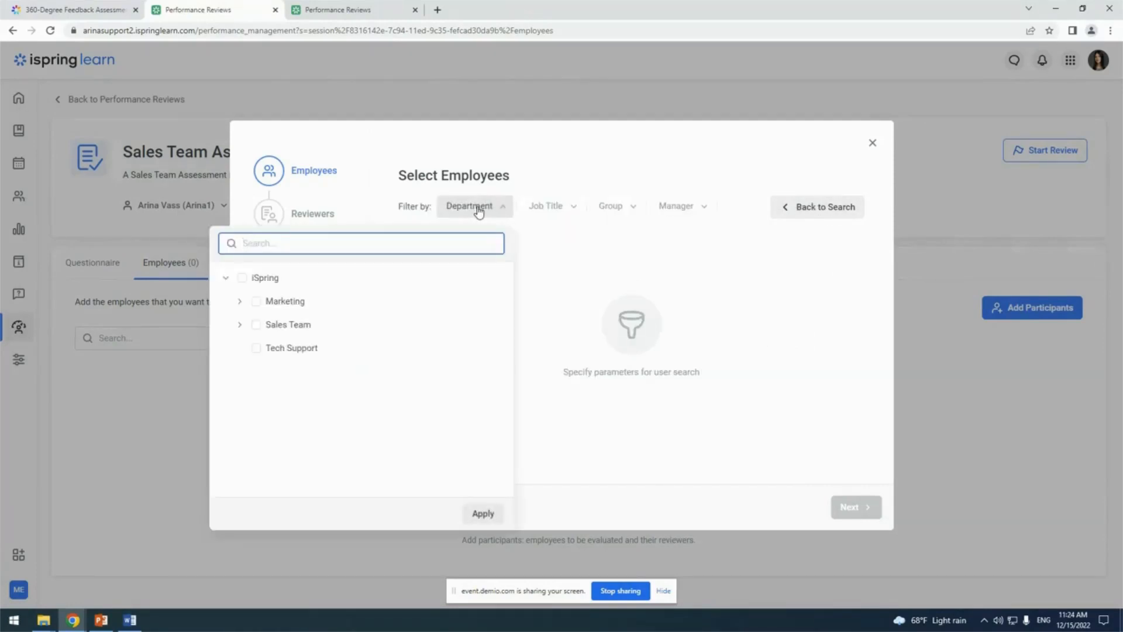
left_click(275, 325)
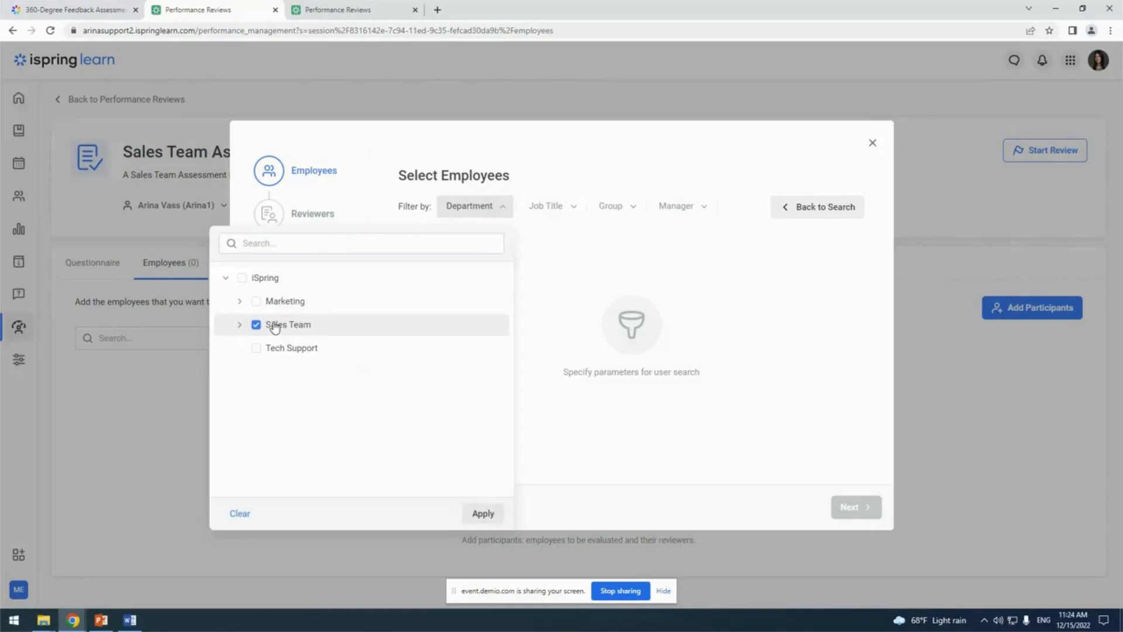
left_click(483, 513)
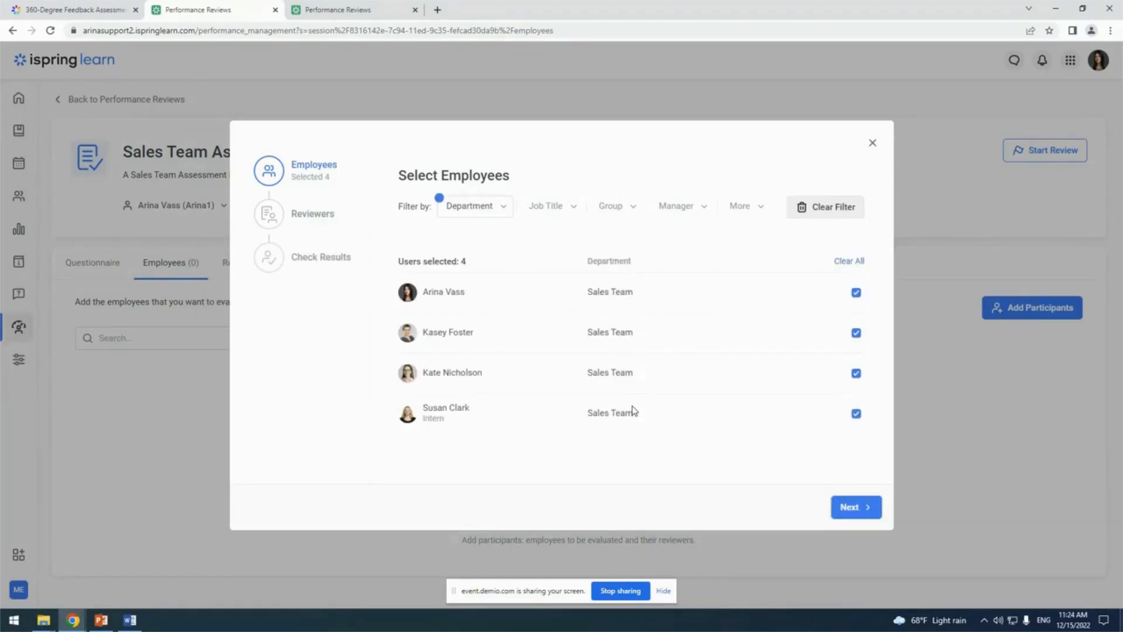
left_click(854, 511)
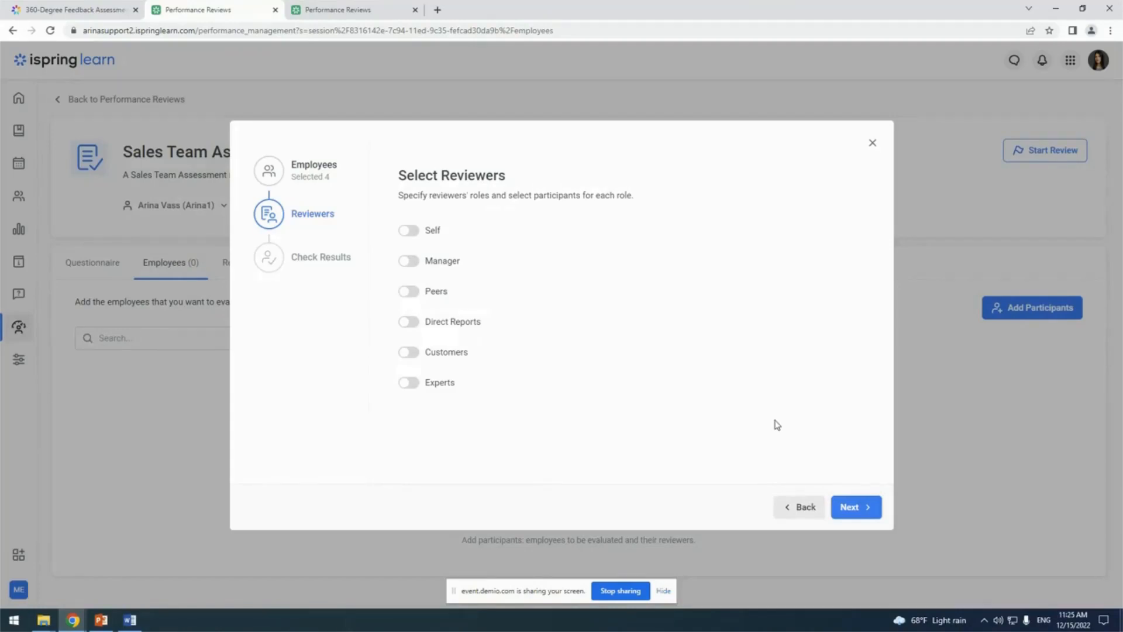
Enable the Self, Manager and Peers reviewer roles for the selected employees
left_click(409, 231)
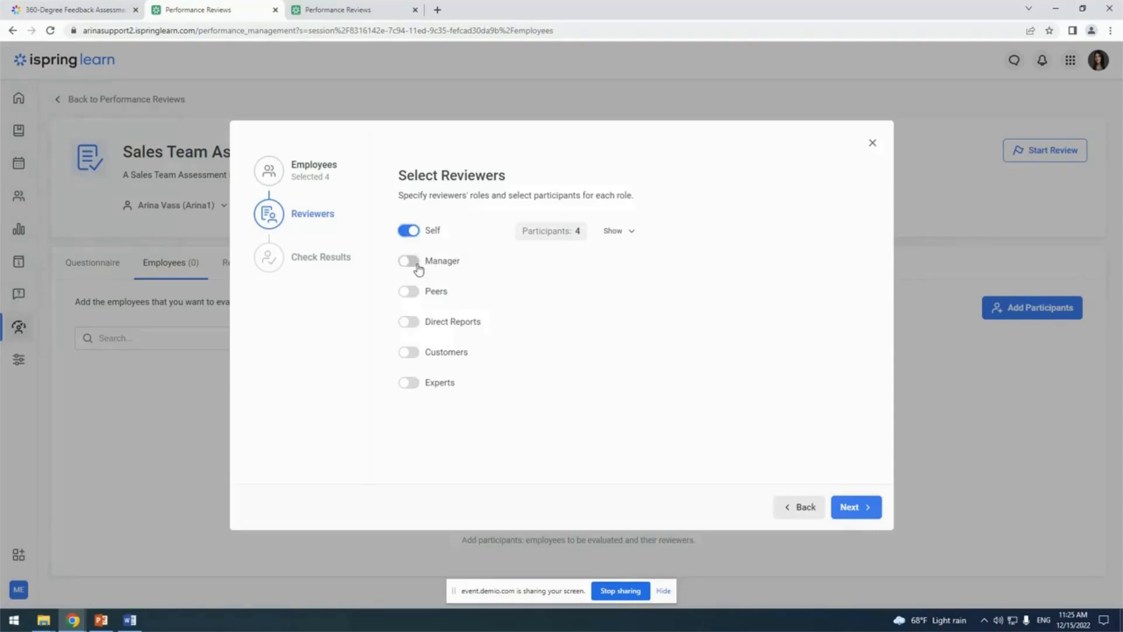
left_click(414, 261)
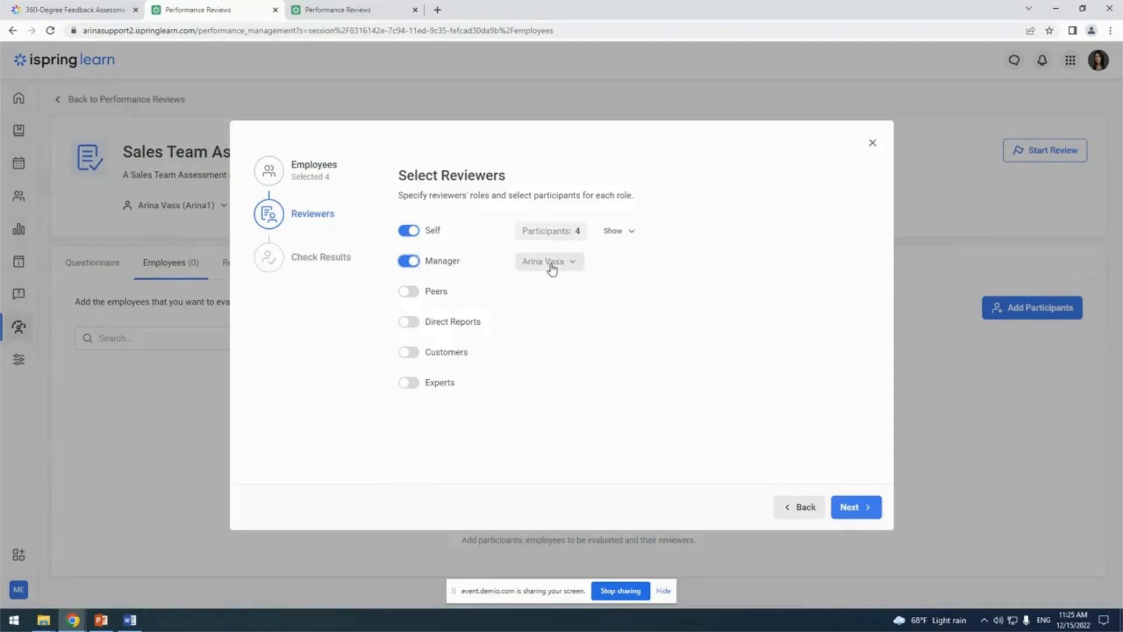
left_click(405, 294)
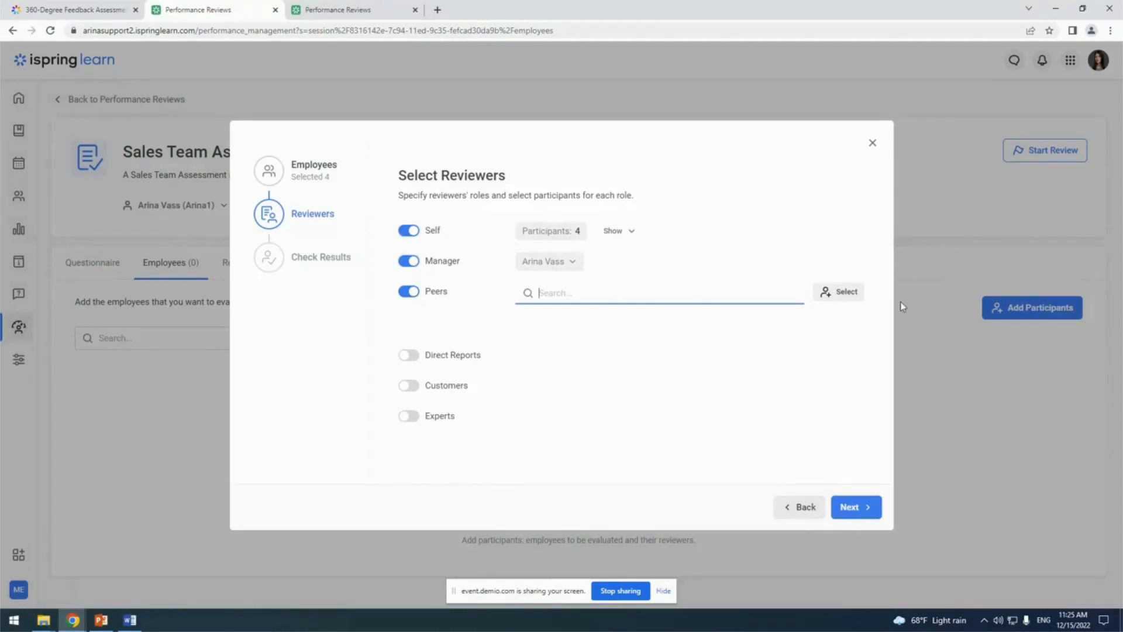
Choose the Sales Team department members as peer reviewers, leaving out the manager, and proceed to the results check
left_click(841, 296)
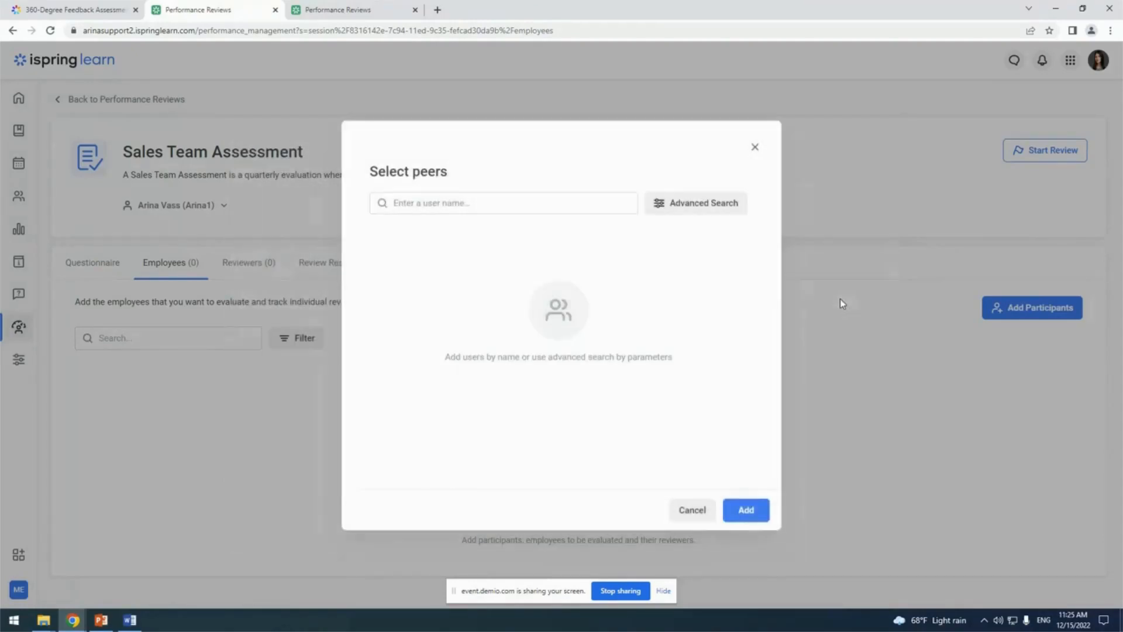
left_click(669, 206)
left_click(457, 213)
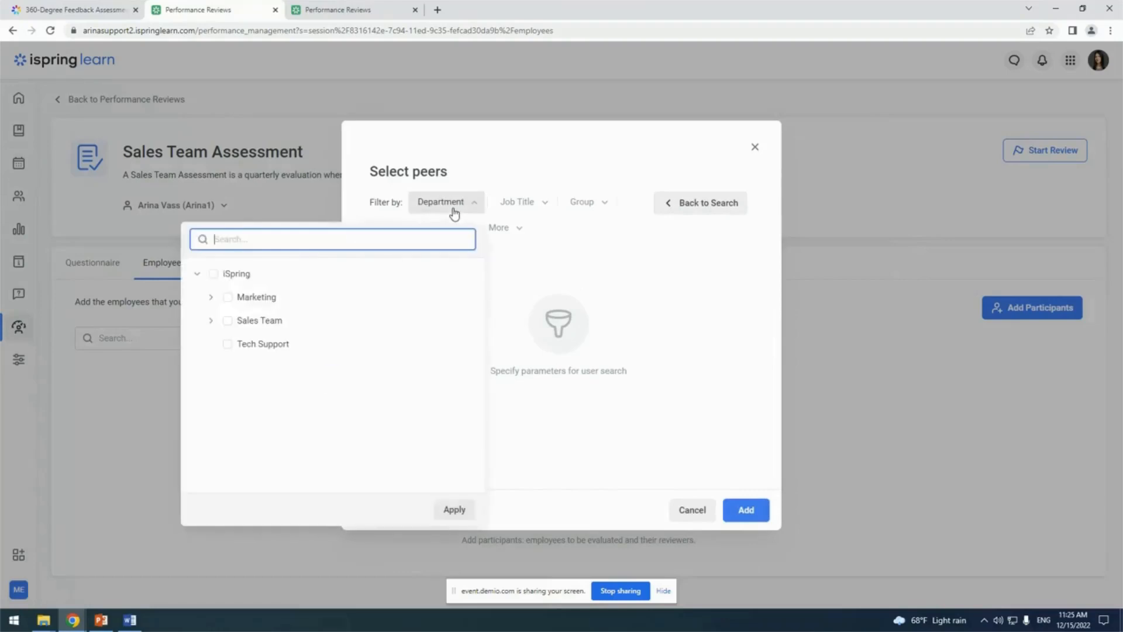
left_click(228, 321)
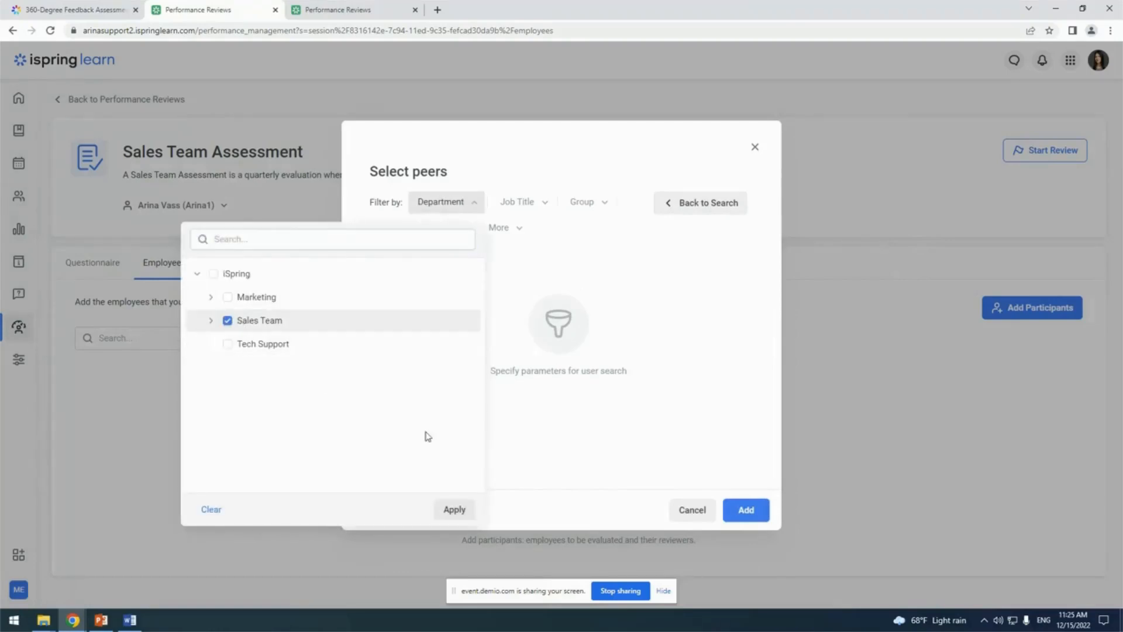
left_click(455, 510)
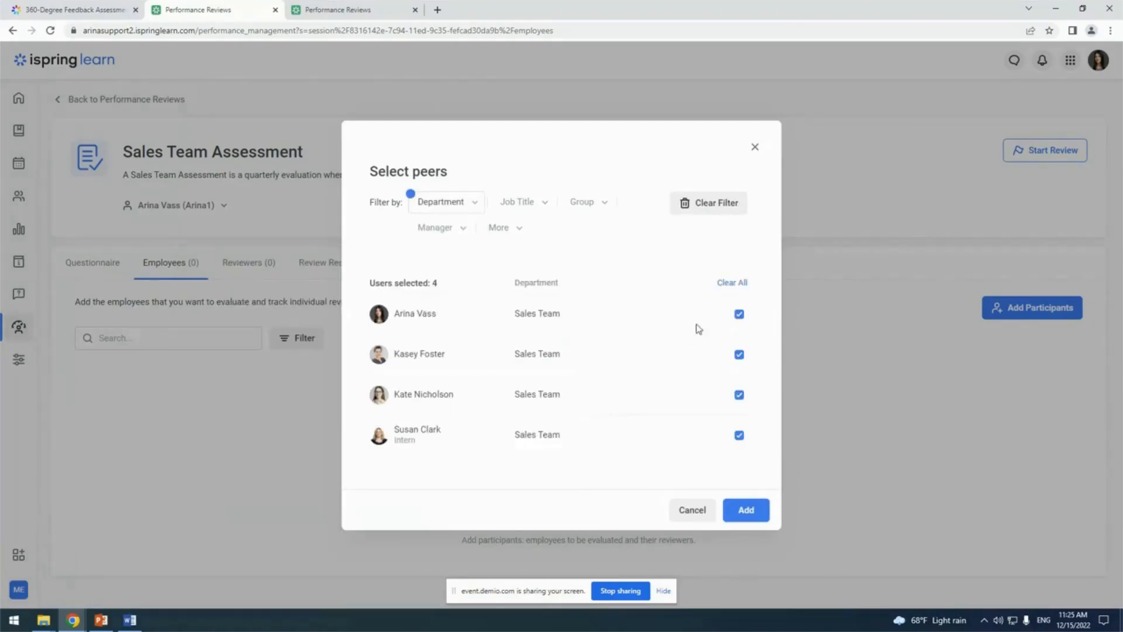
left_click(740, 316)
left_click(755, 510)
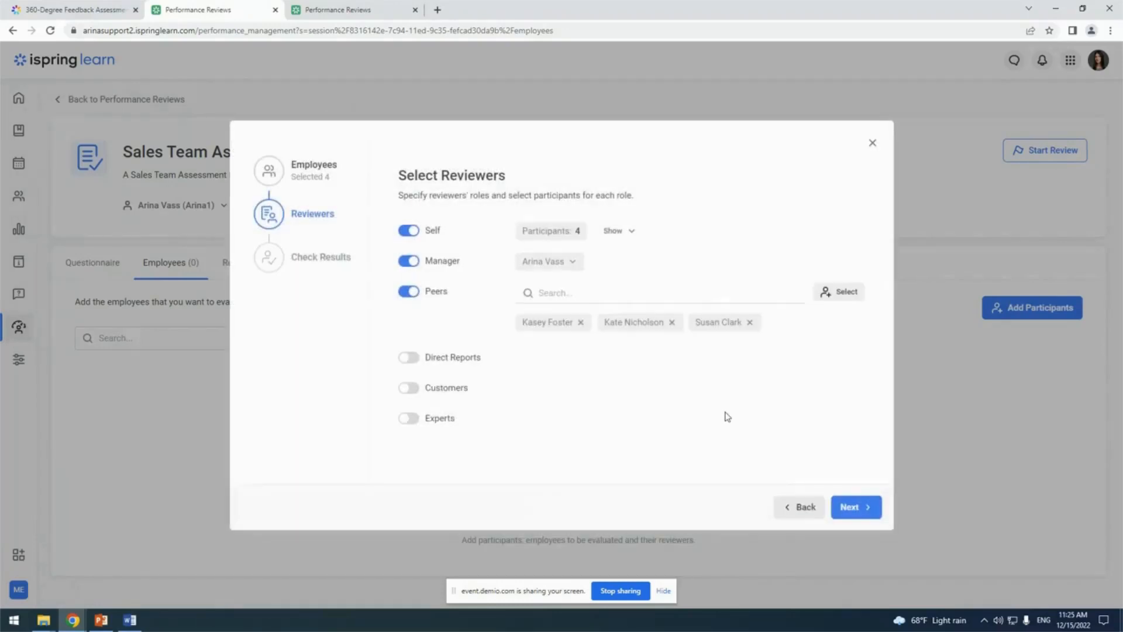
left_click(851, 519)
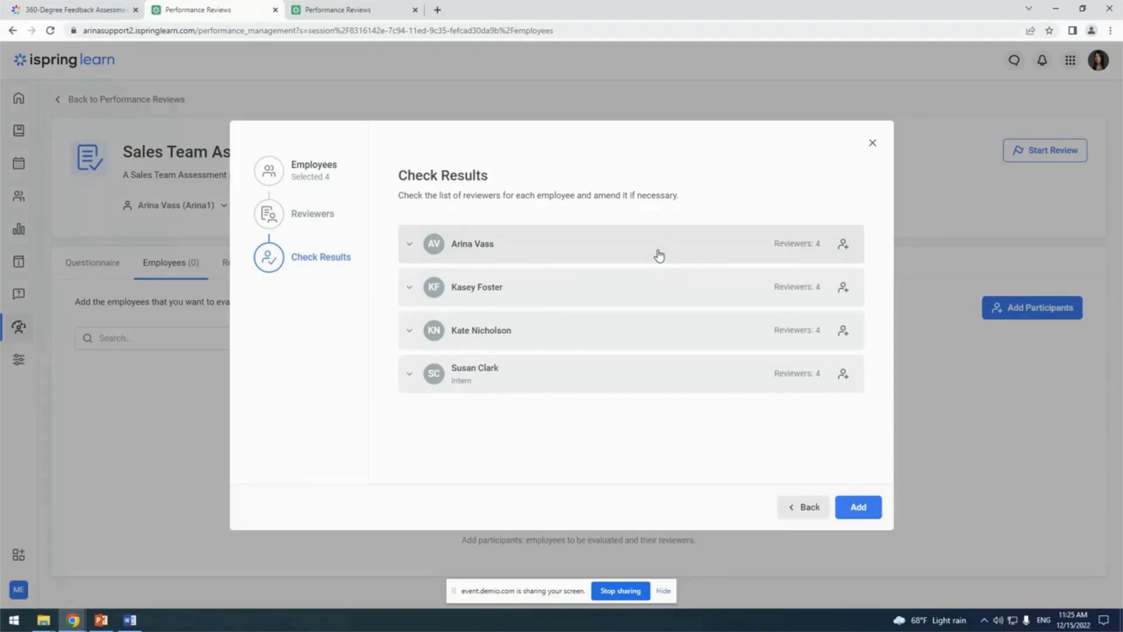
Examine the assigned reviewers and their relationships for each of the three employees listed below the manager
left_click(639, 288)
scroll(635, 291, "down", 2)
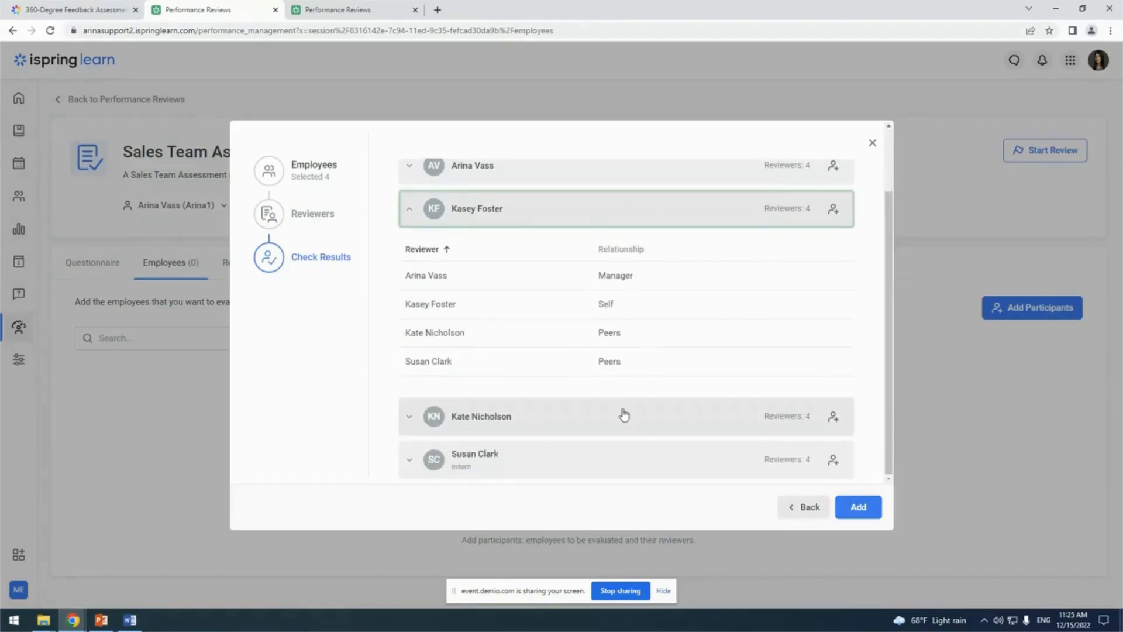
left_click(623, 415)
scroll(626, 410, "down", 4)
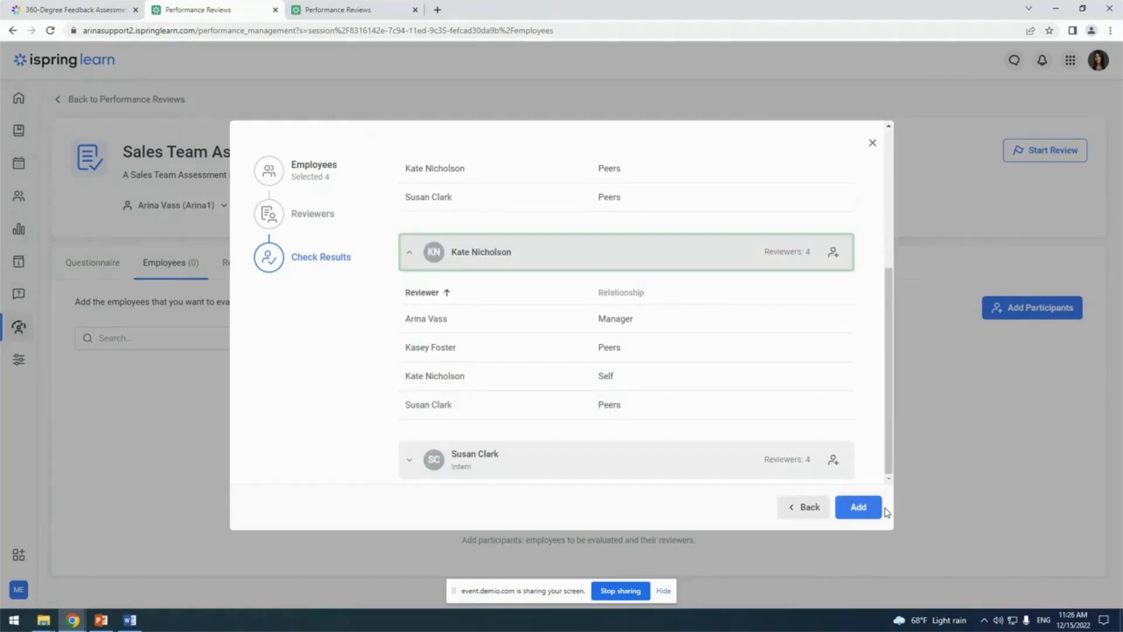
left_click(554, 473)
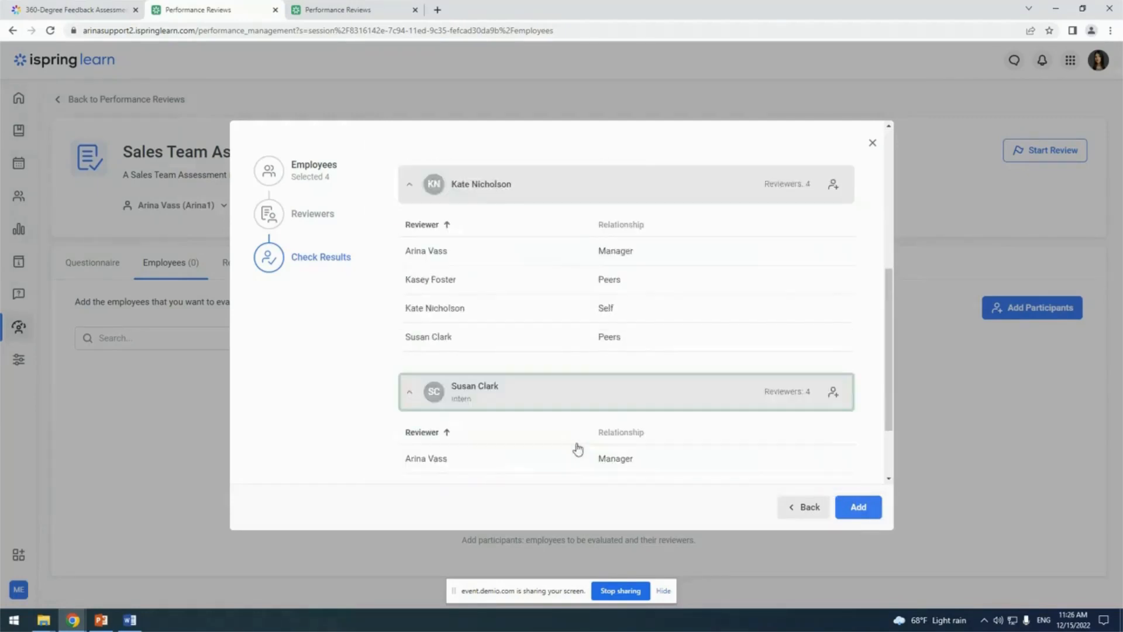
scroll(579, 445, "down", 2)
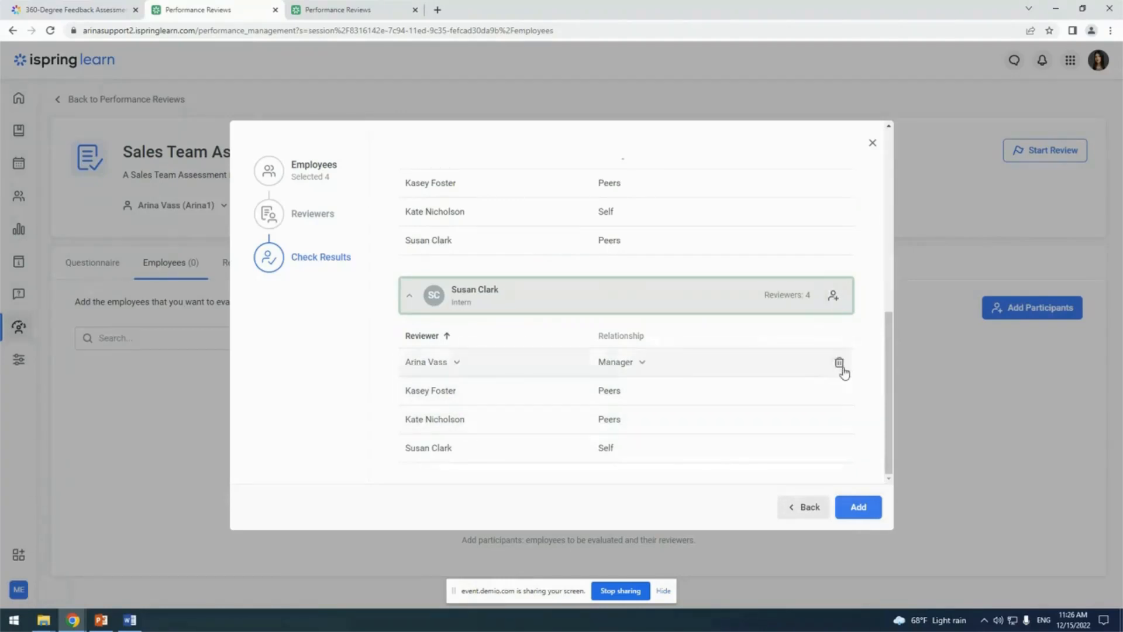
Remove all four reviewers assigned to the manager's own evaluation
scroll(647, 384, "up", 5)
left_click(422, 245)
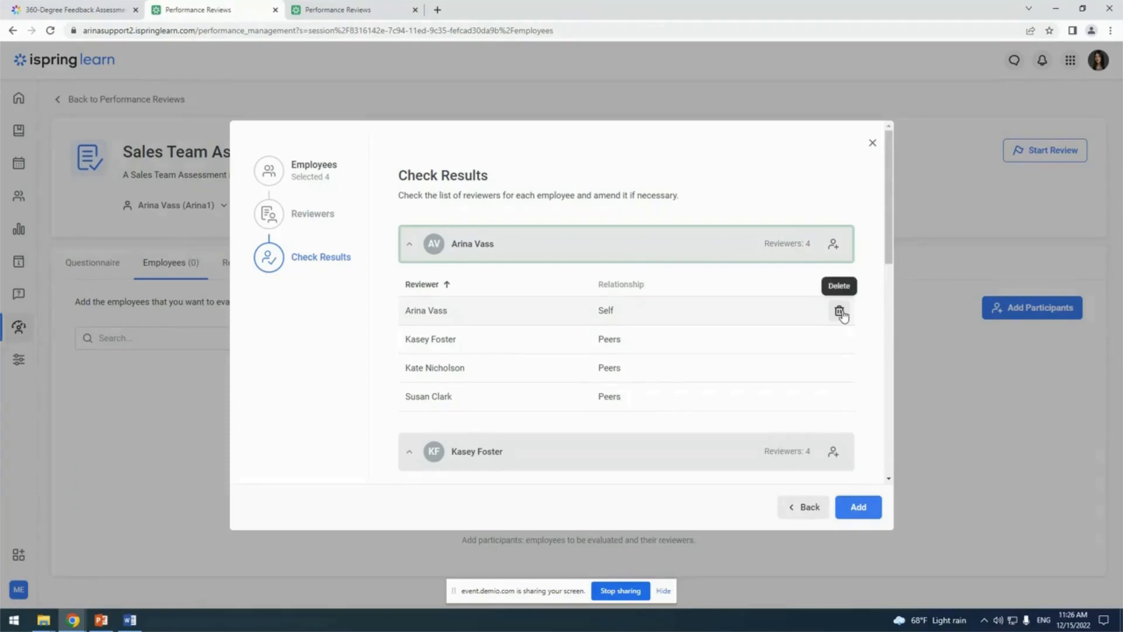
left_click(839, 311)
left_click(840, 311)
left_click(840, 311)
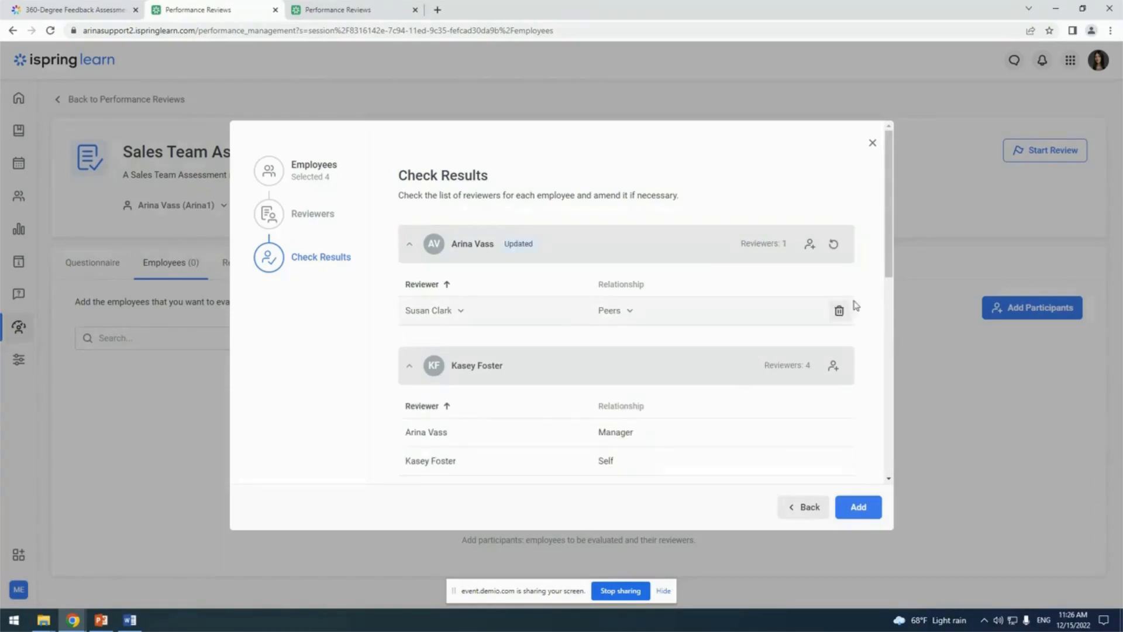
left_click(839, 311)
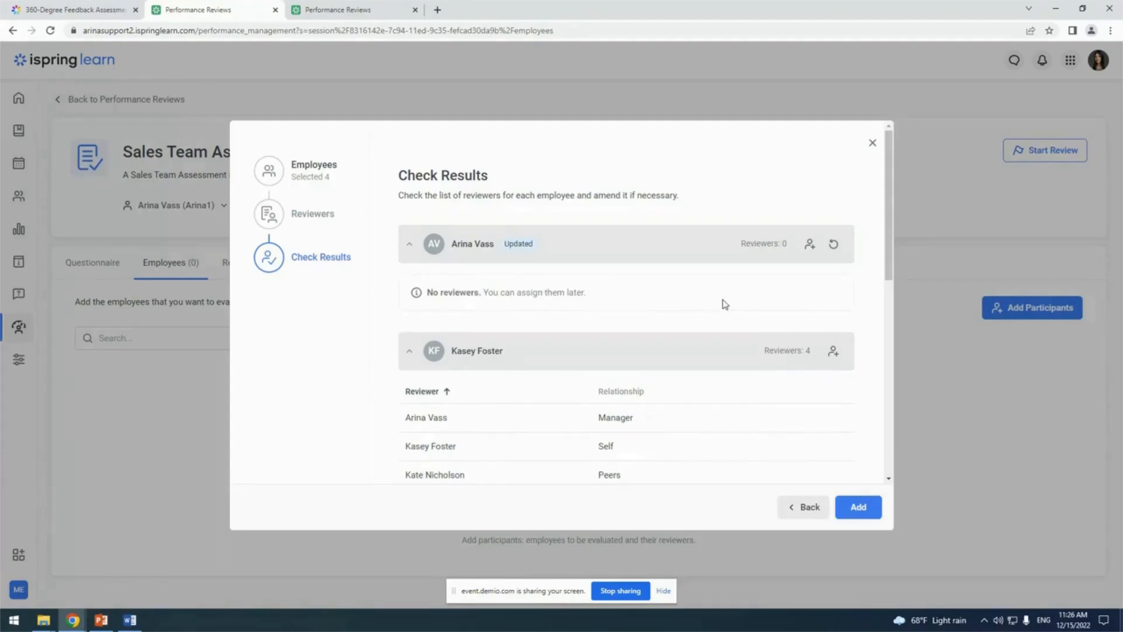
Add the participants to the Sales Team Assessment and start the review
scroll(725, 303, "down", 5)
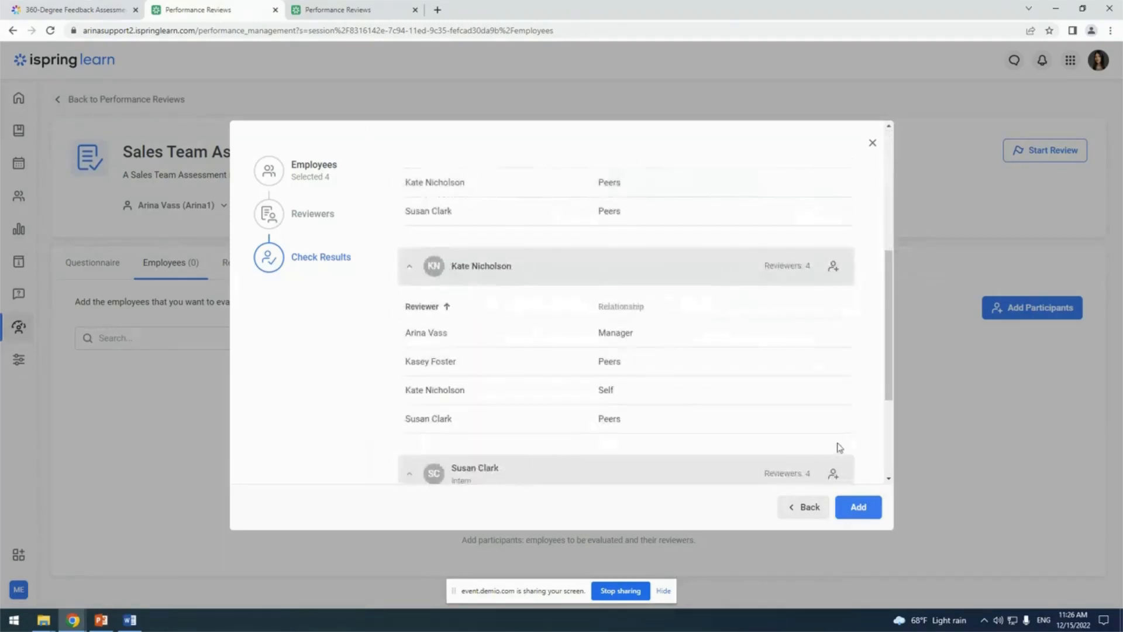
left_click(859, 508)
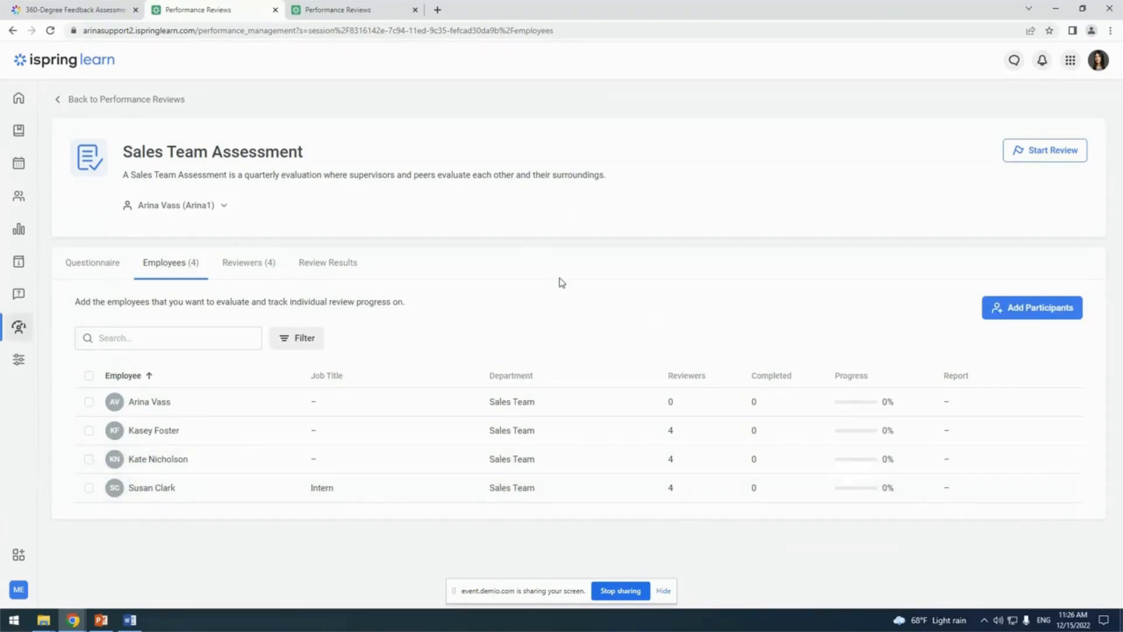
left_click(1057, 153)
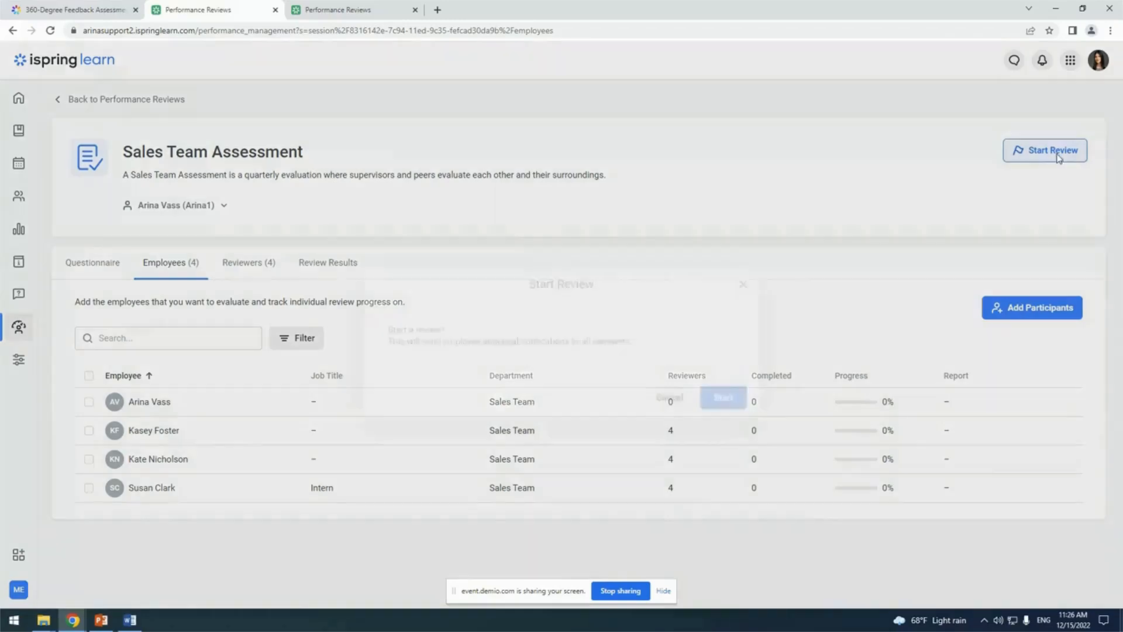
left_click(719, 381)
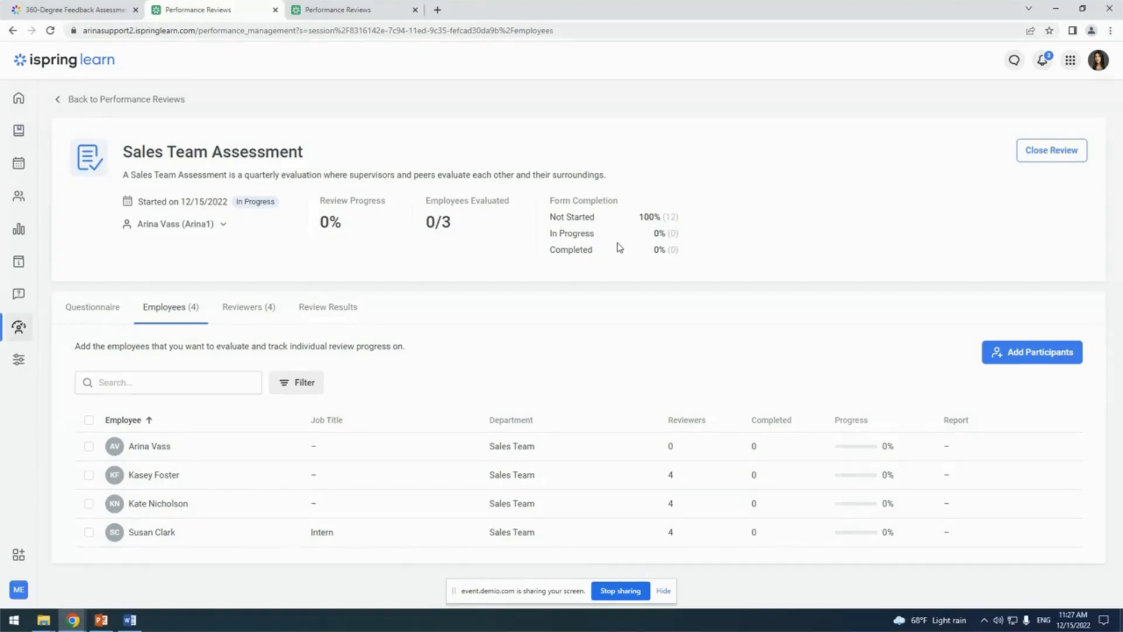
Open the fully completed Sales Team Assessment in the other Performance Reviews page and examine its review results by competency
left_click(369, 6)
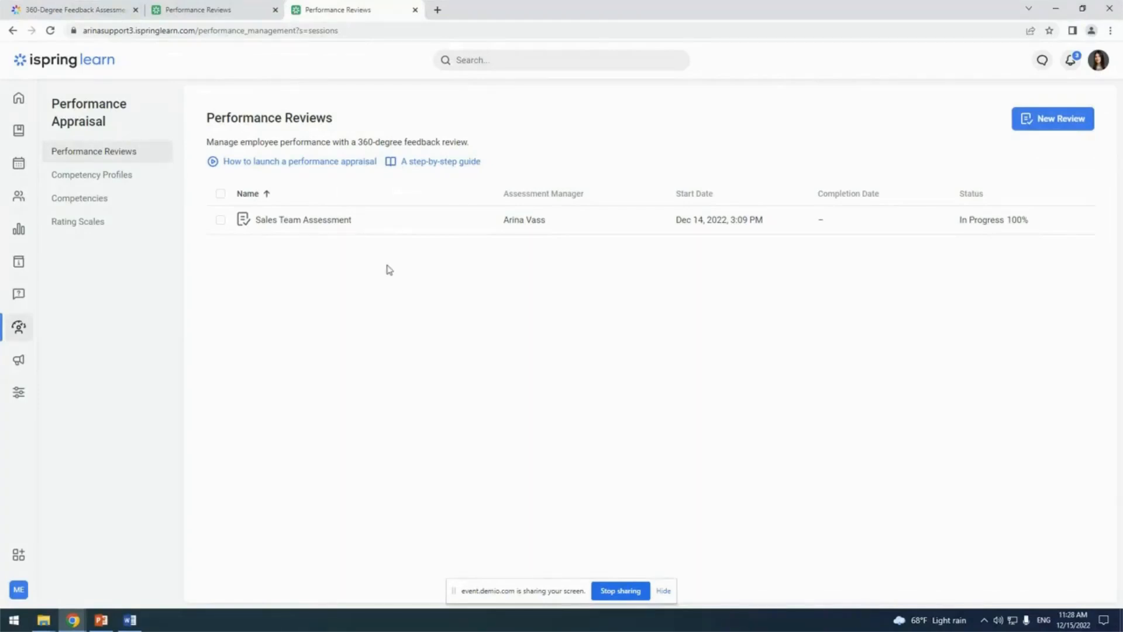
left_click(336, 227)
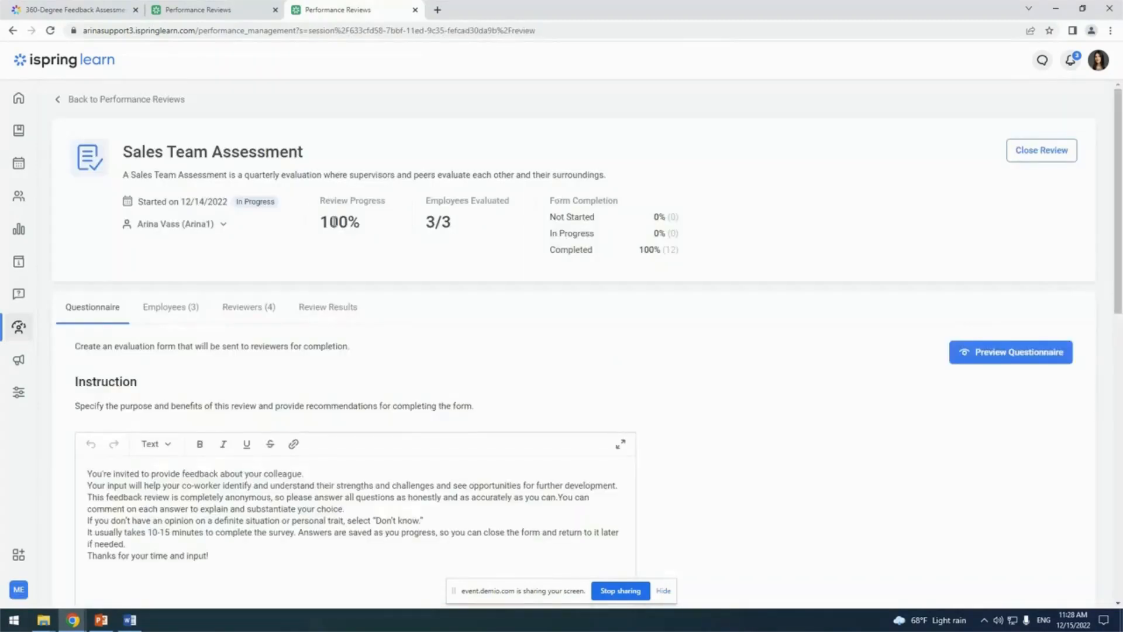
scroll(418, 267, "down", 1)
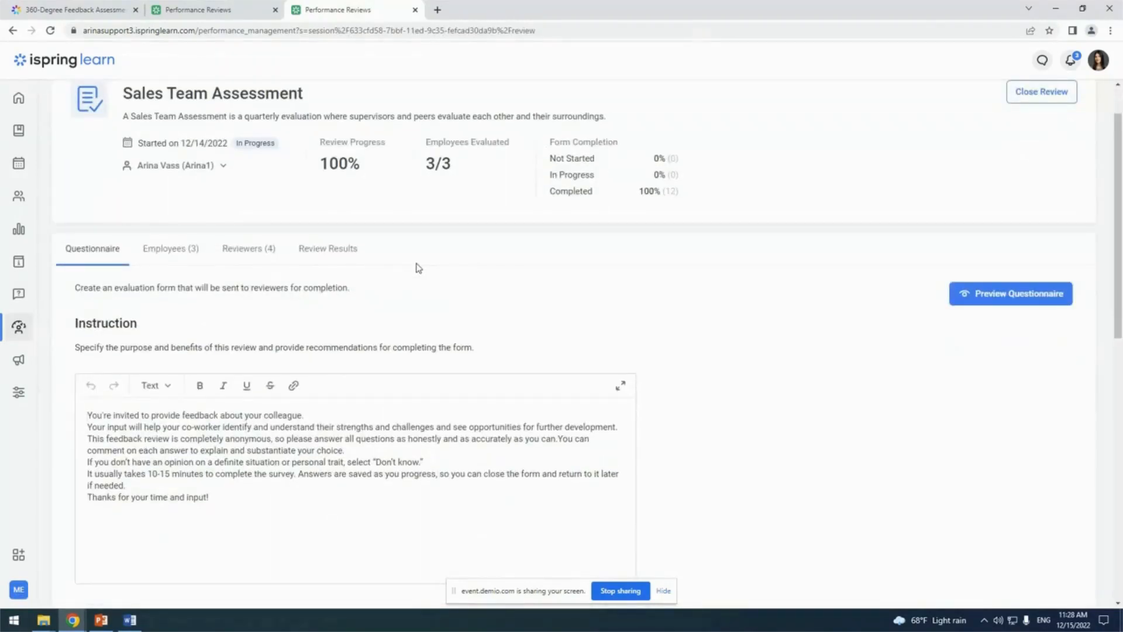
left_click(330, 251)
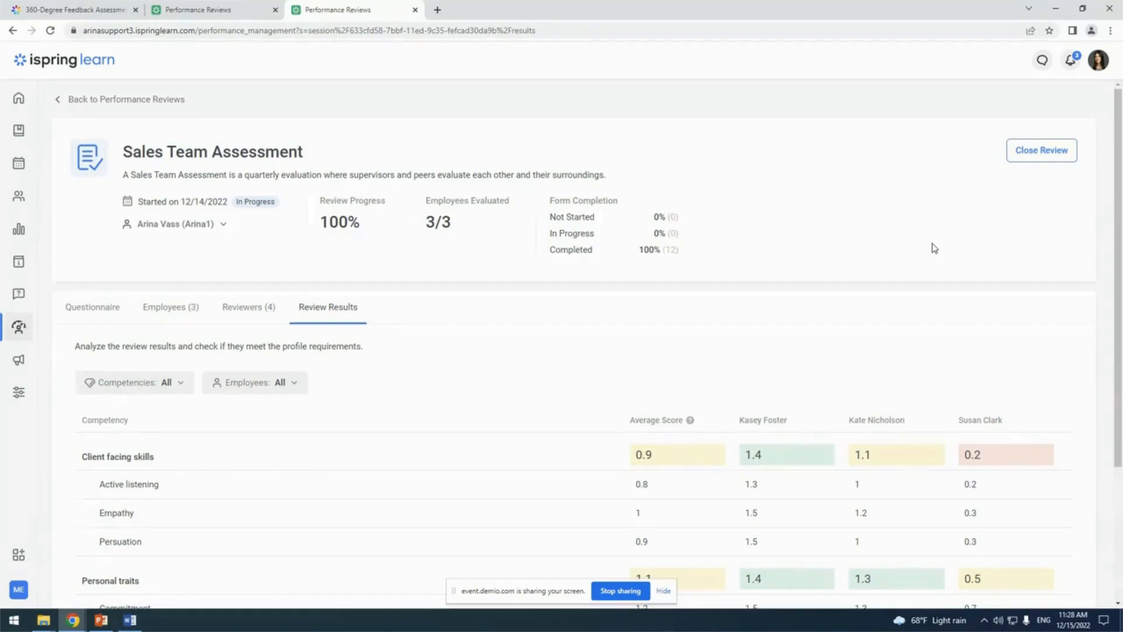
scroll(934, 248, "down", 2)
scroll(934, 248, "down", 1)
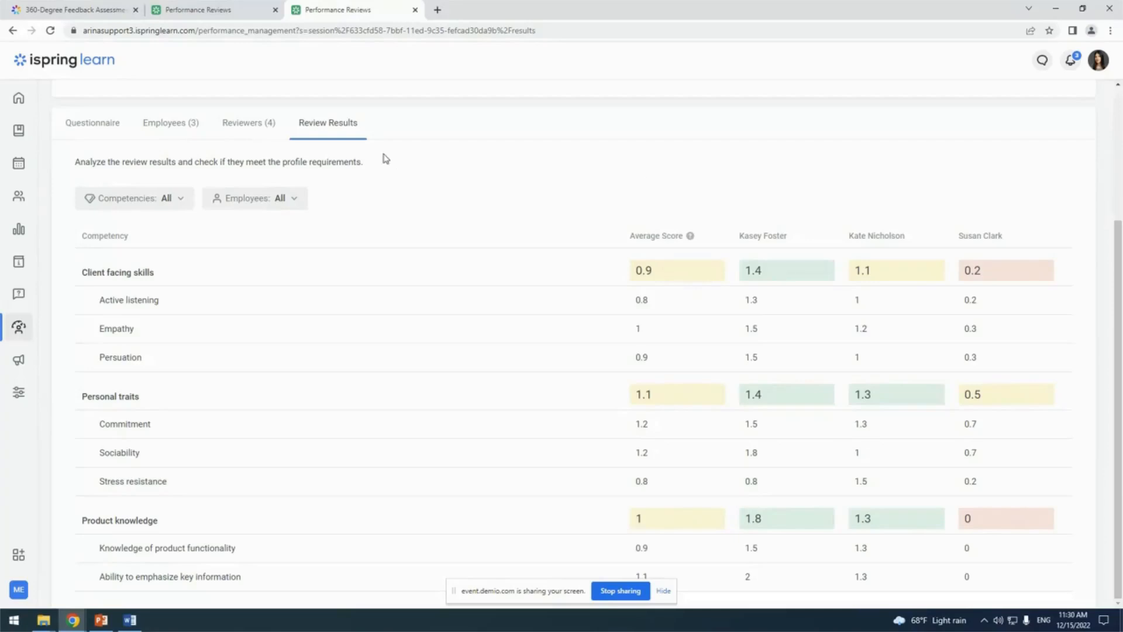
Open the second employee's individual report from the evaluated employees and examine the Competency Radar Chart
left_click(158, 129)
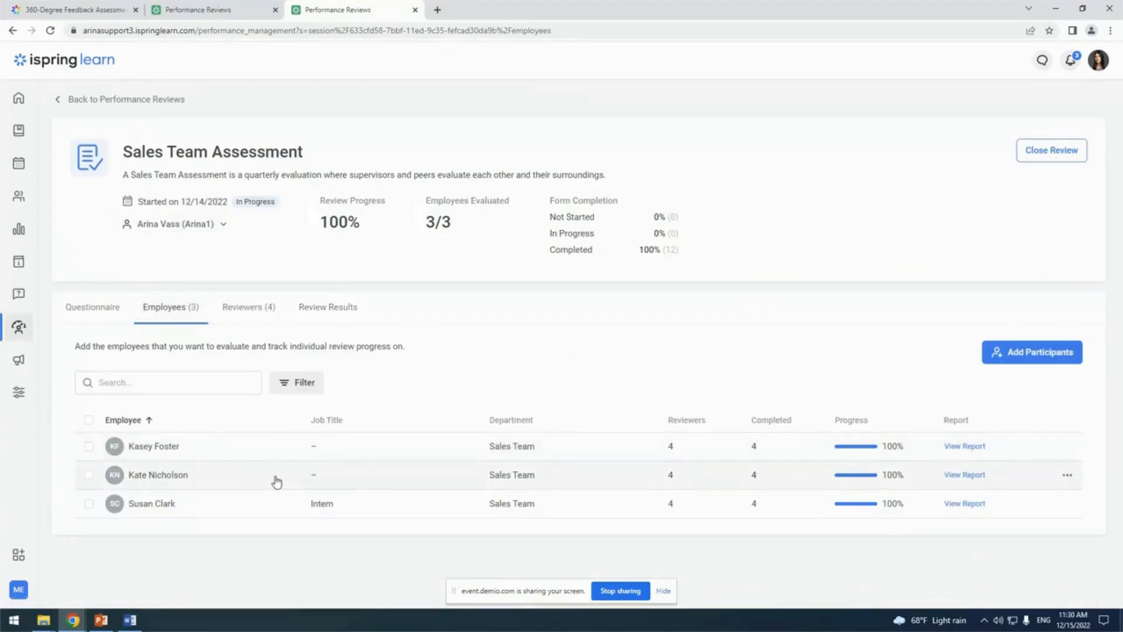
left_click(965, 475)
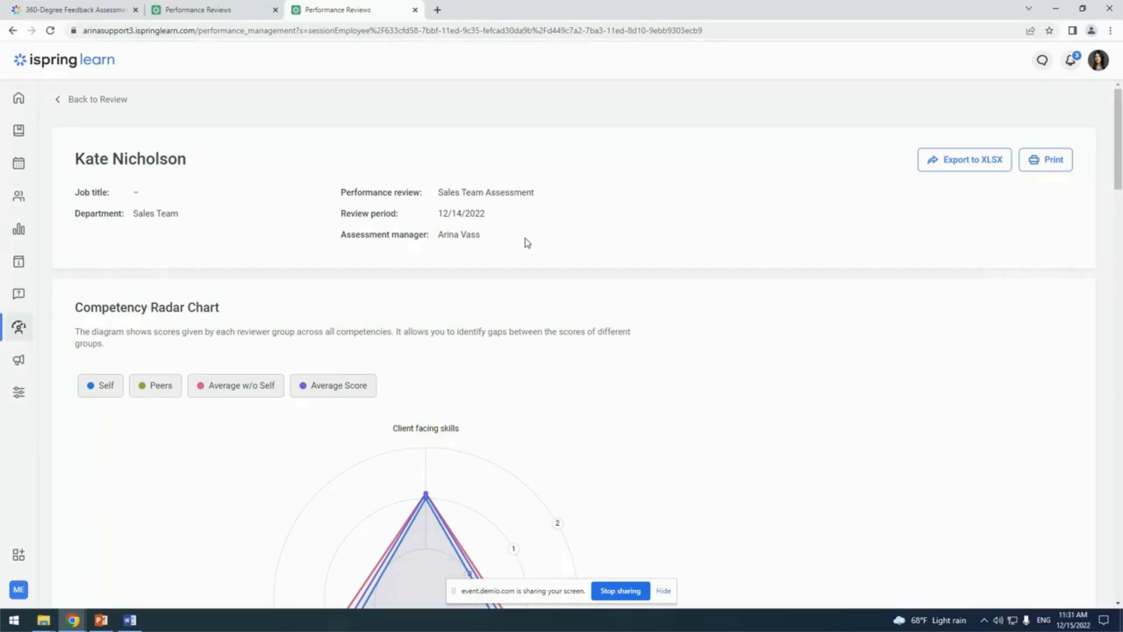
scroll(523, 241, "down", 3)
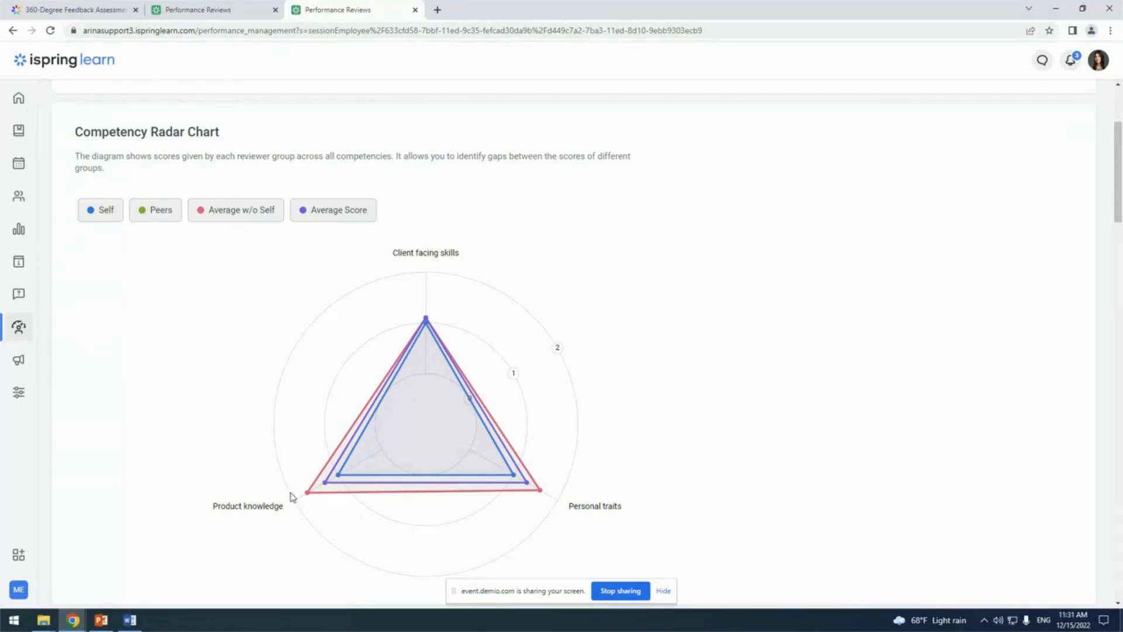
Limit the Competency Radar Chart to the Self and Peers scores and compare the two across the competencies
left_click(158, 220)
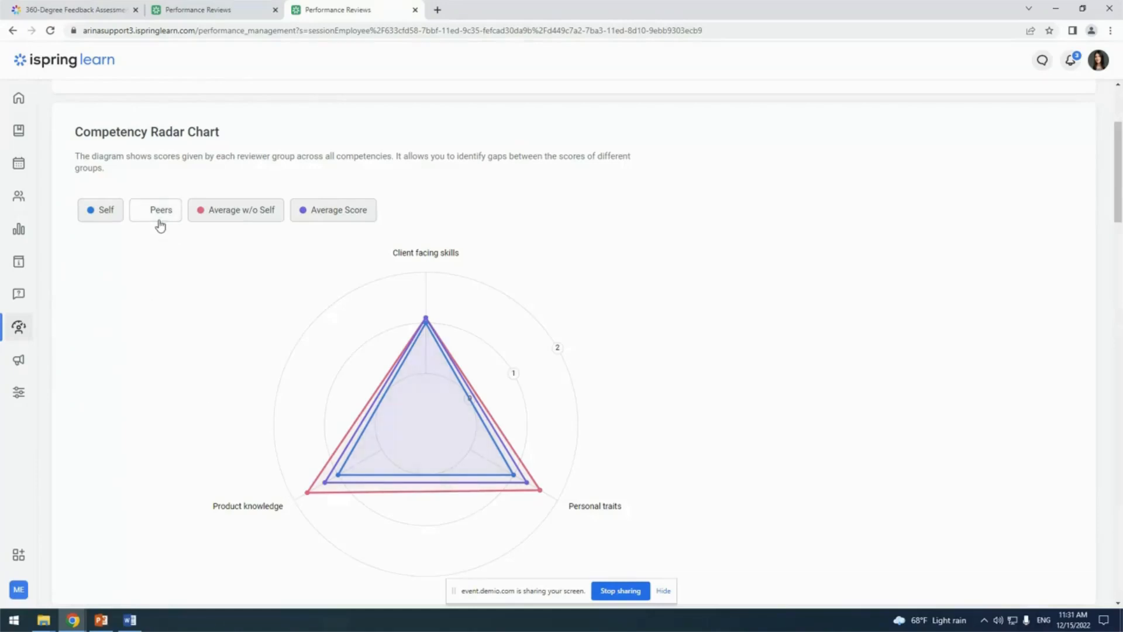
left_click(223, 221)
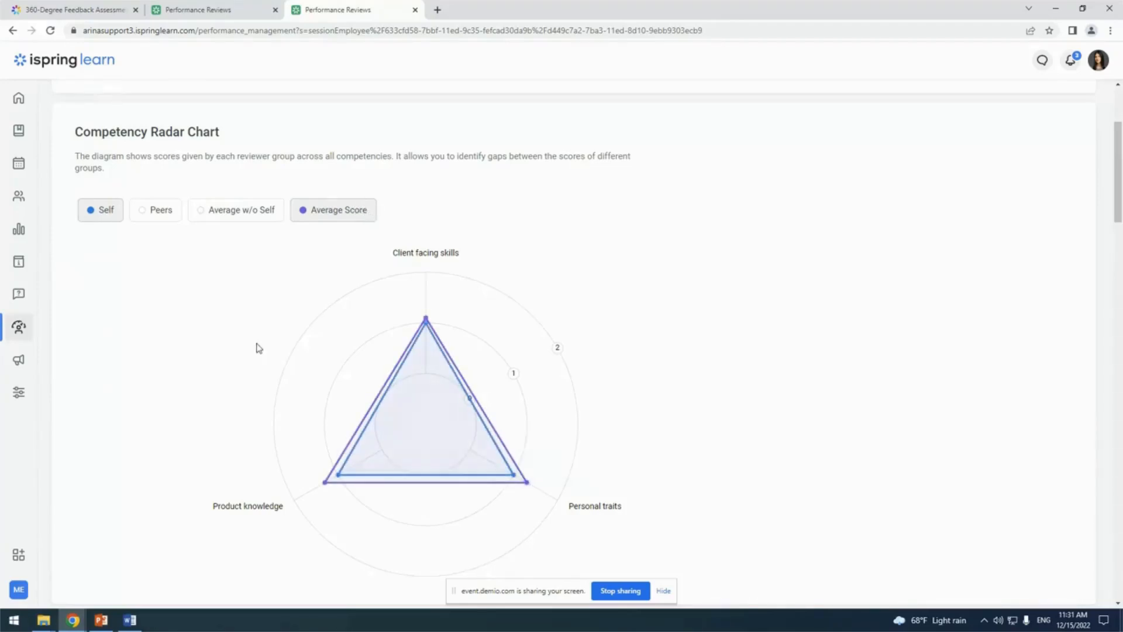
left_click(164, 211)
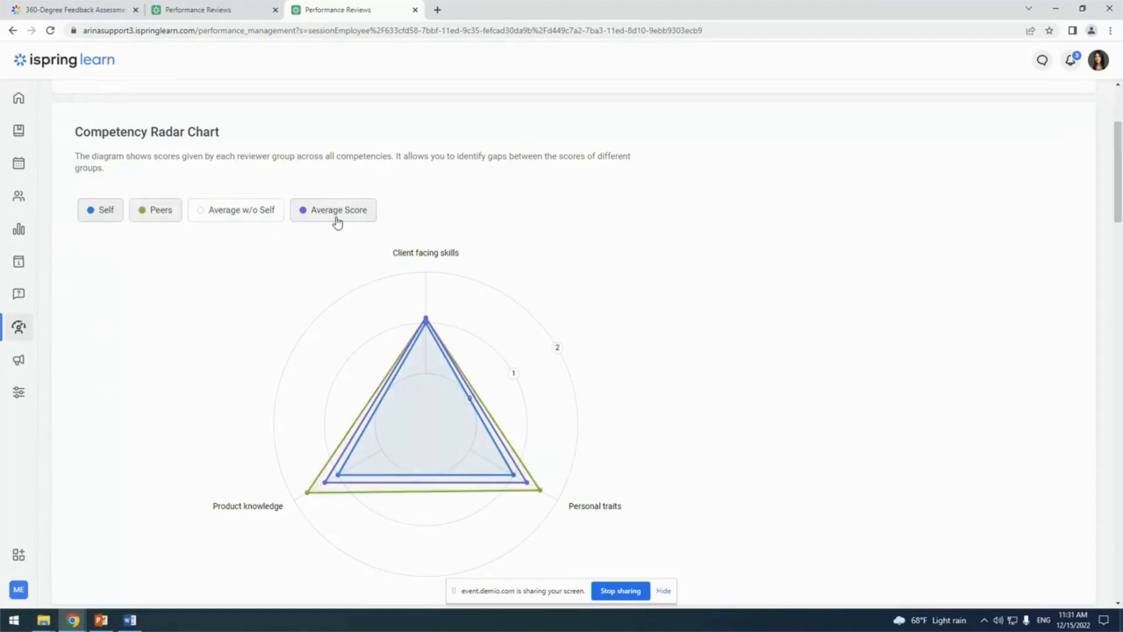
left_click(337, 217)
mouse_move(312, 495)
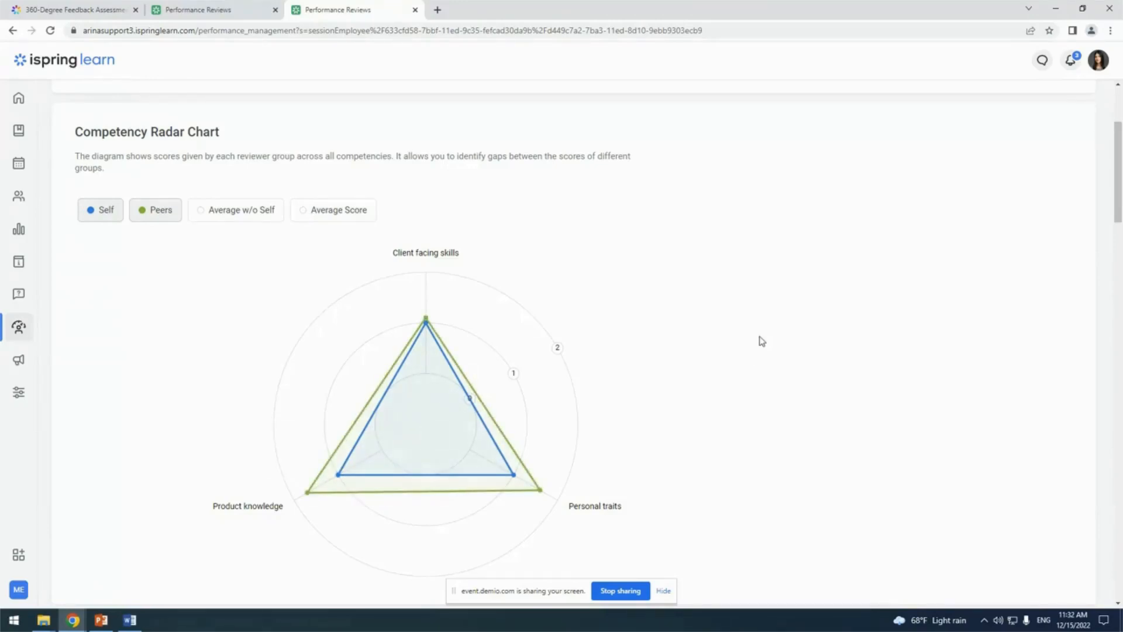
Examine the Competency Summary table and read the explanations of the Average w/o Self and Average Score columns
scroll(725, 326, "down", 8)
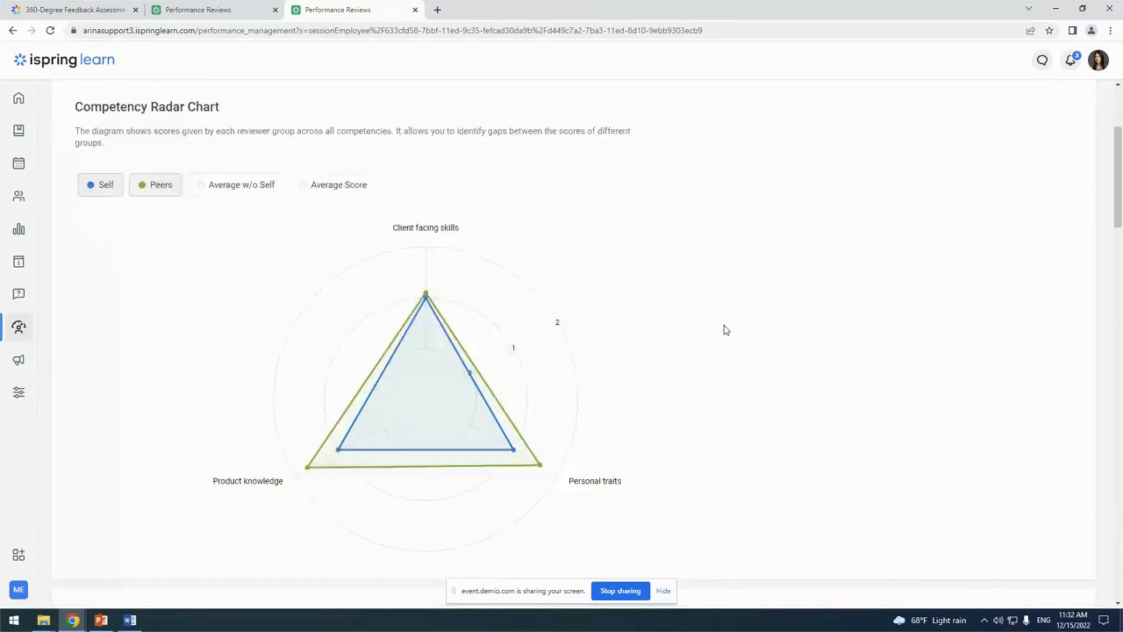
scroll(725, 326, "down", 1)
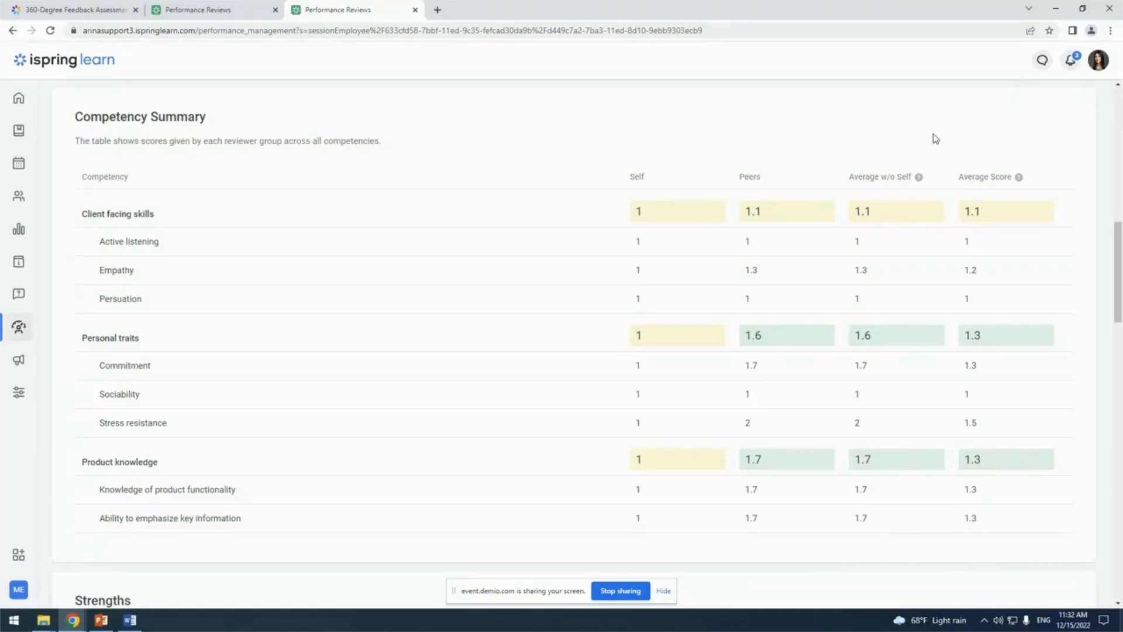
mouse_move(919, 178)
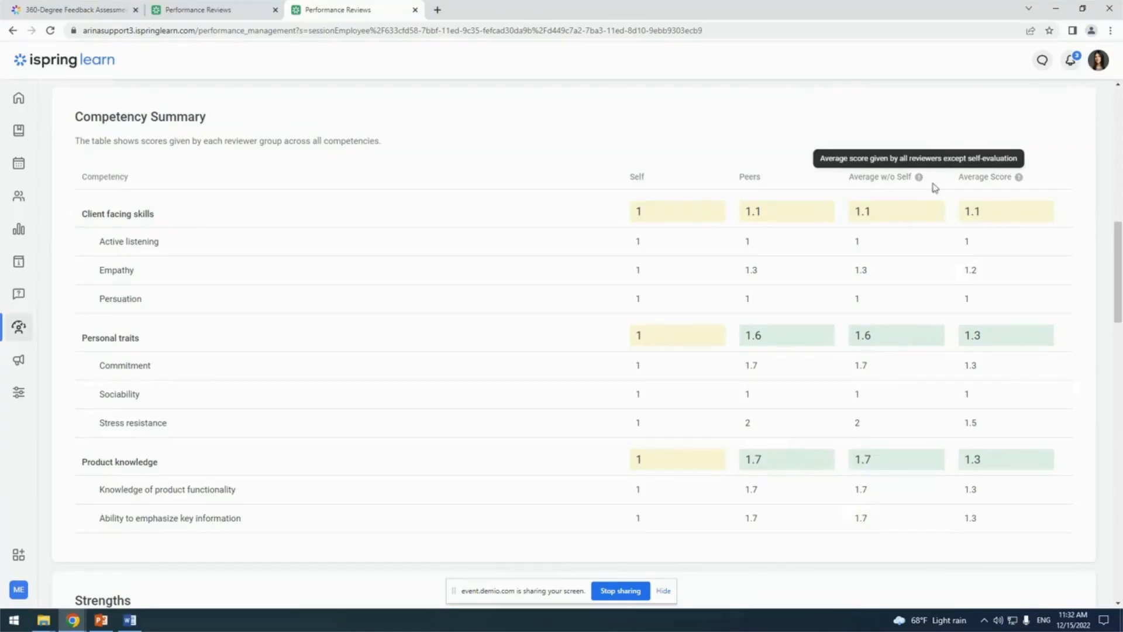
mouse_move(1020, 181)
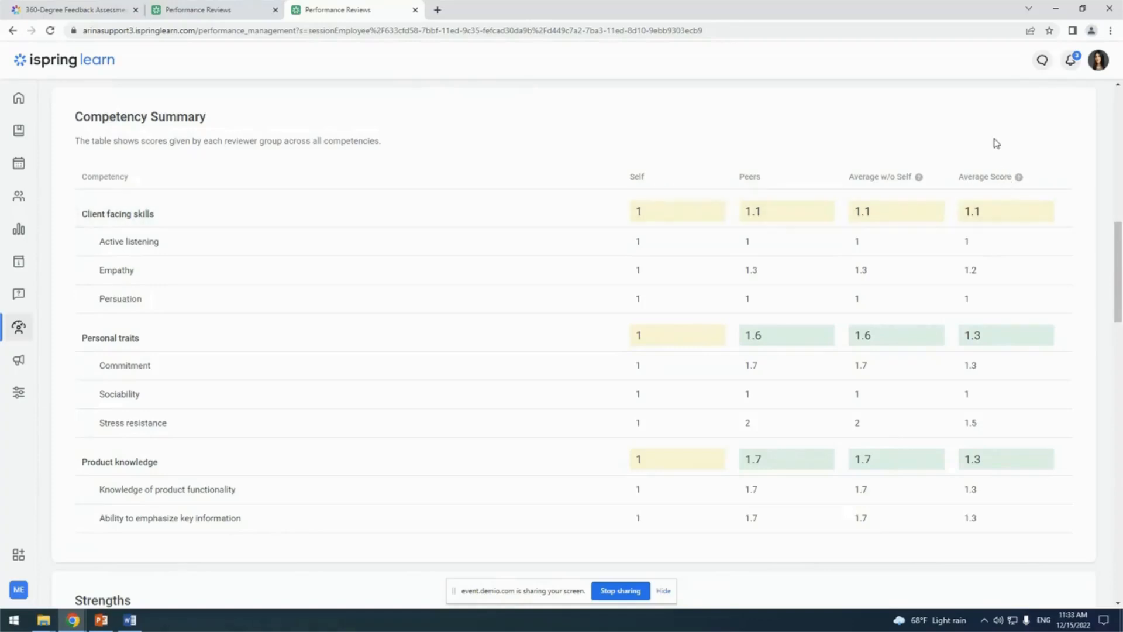
Examine the rest of the employee's report, from Strengths and Areas of Improvement through Hidden Strengths and Blind Spots to Open-Ended Feedback
scroll(997, 143, "down", 8)
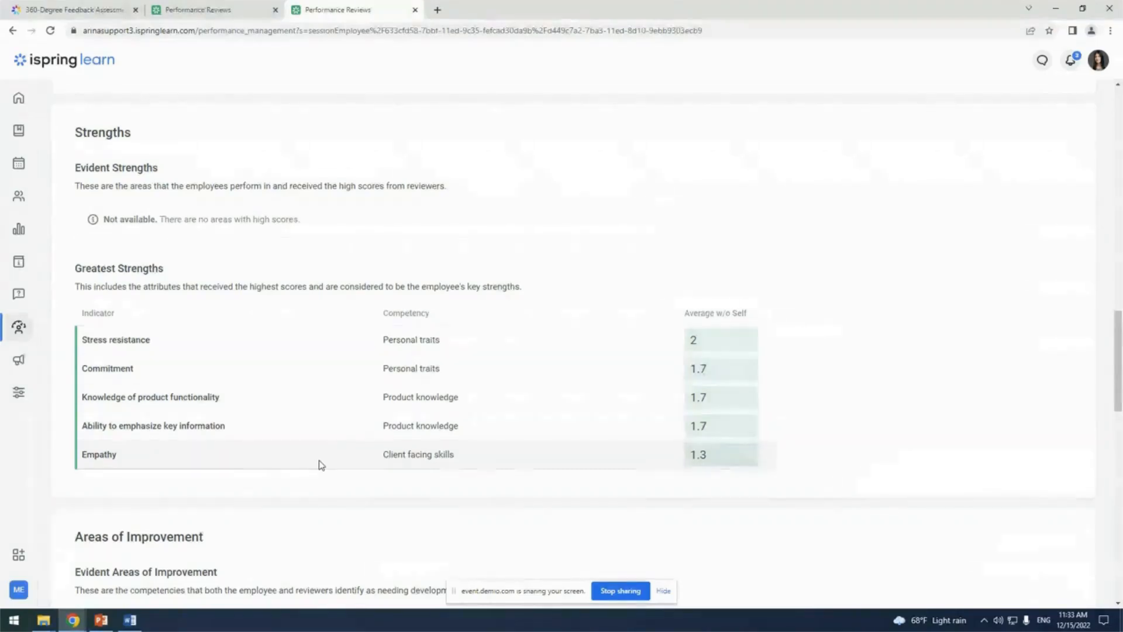
scroll(321, 465, "down", 6)
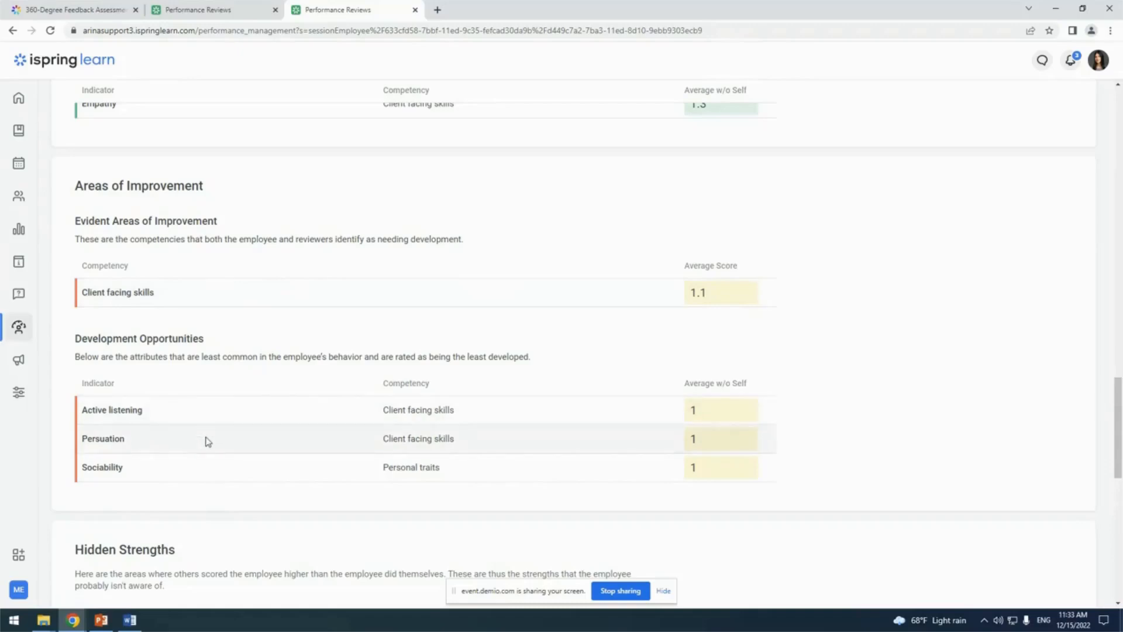
scroll(202, 479, "down", 5)
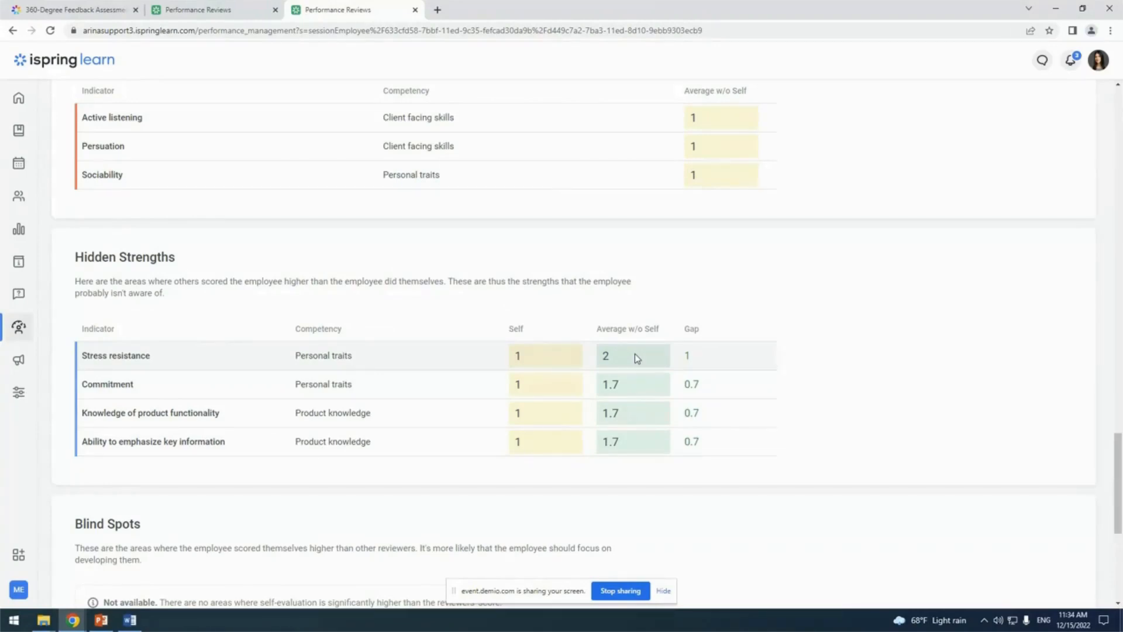
scroll(636, 358, "down", 5)
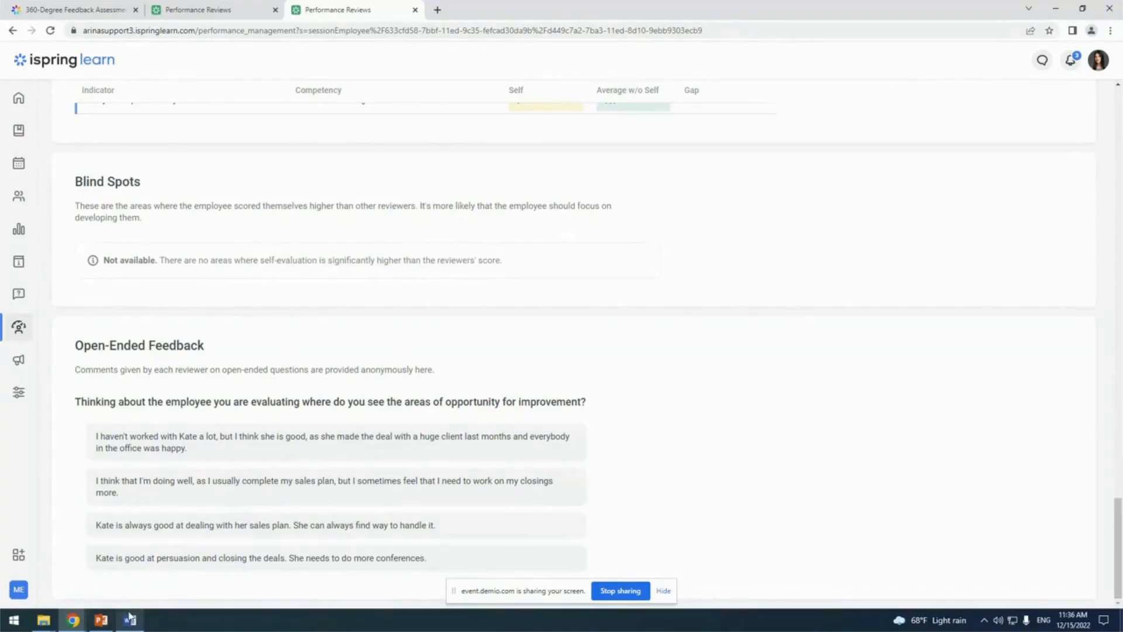
Switch from the employee's report to the open PowerPoint presentation
mouse_move(130, 616)
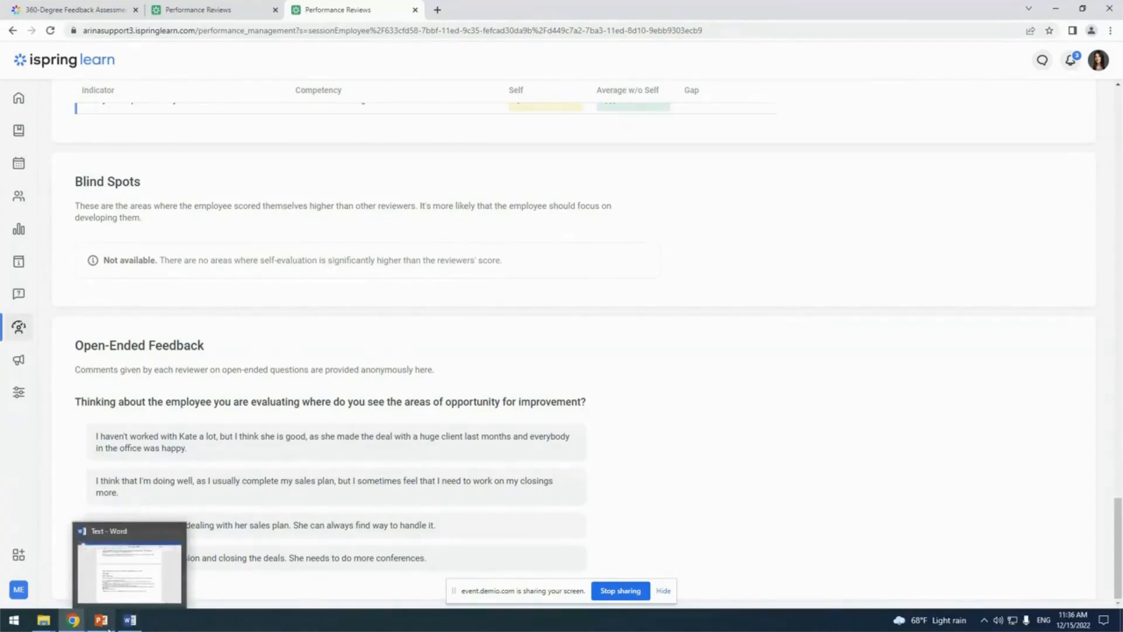
left_click(102, 620)
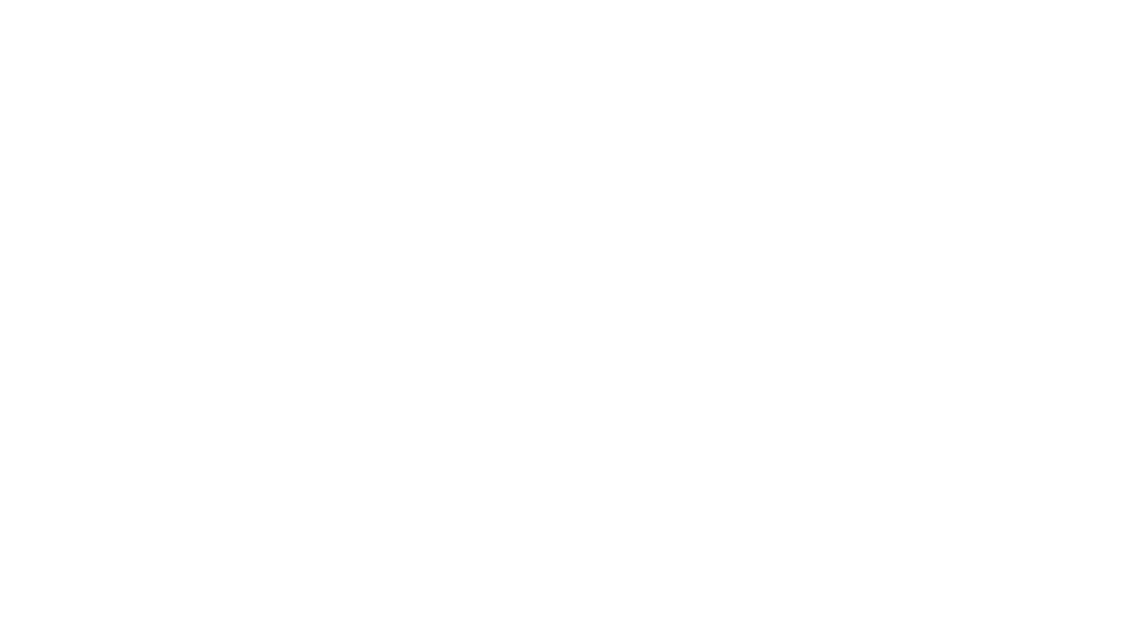